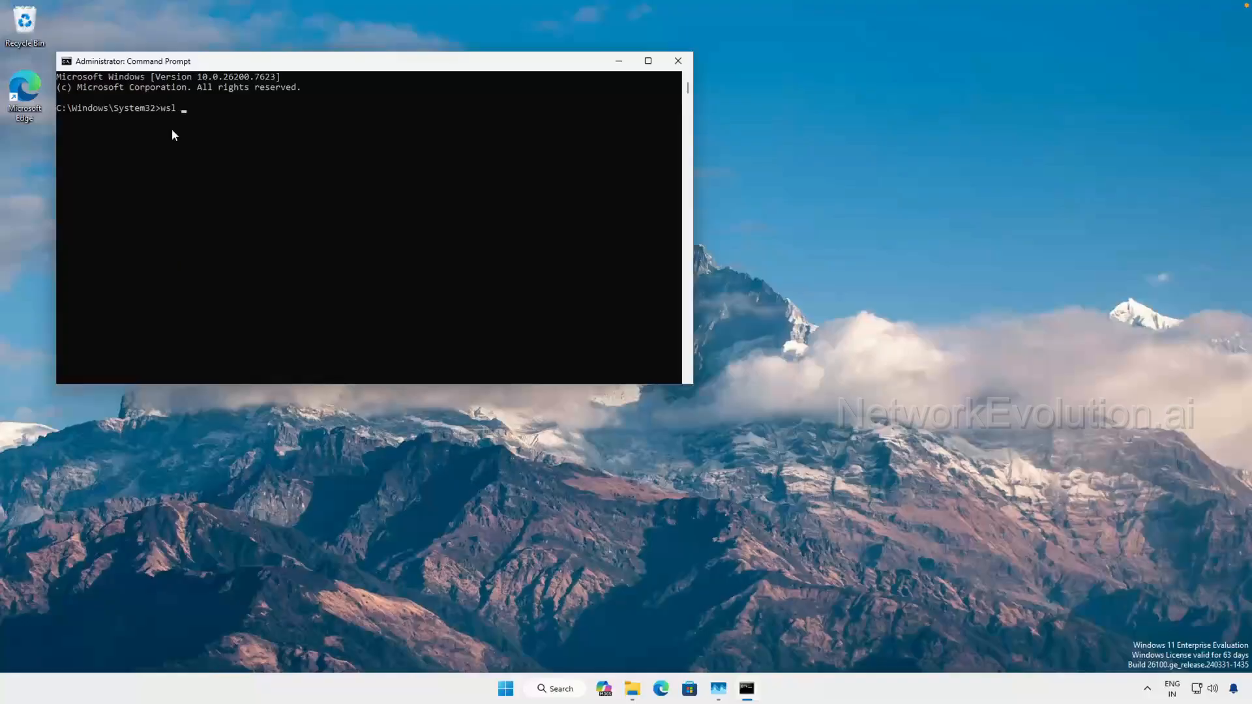
- Check the WSL version with wsl --version and abort the offered installation
{"action": "type", "text": "version"}
{"action": "key", "text": "Return"}
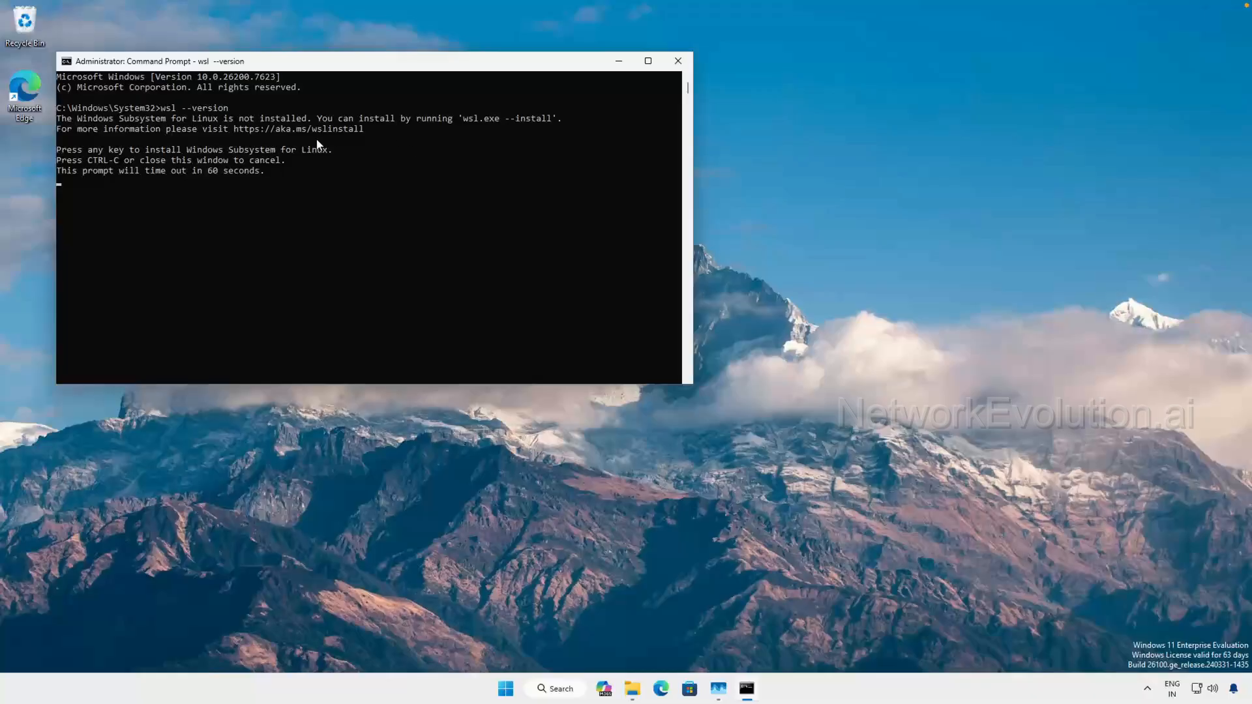
{"action": "key", "text": "ctrl+c"}
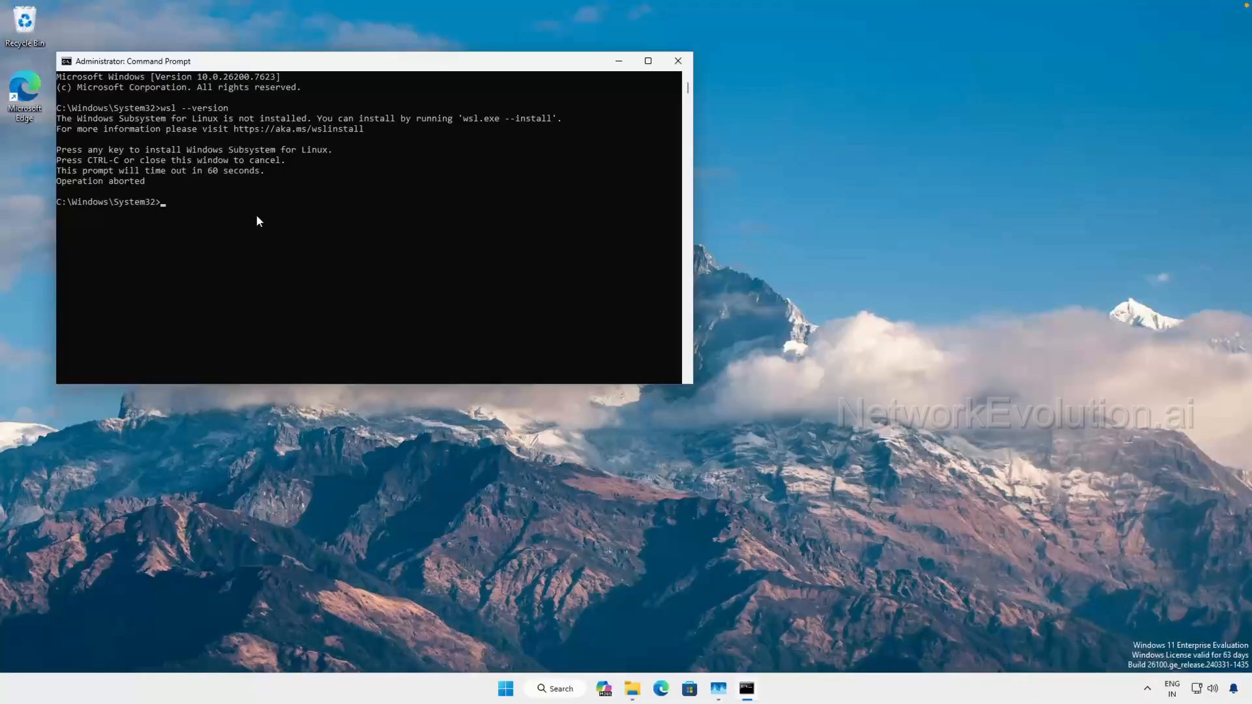
- Install Windows Subsystem for Linux by running wsl --install
{"action": "type", "text": "wsl --install"}
{"action": "key", "text": "Return"}
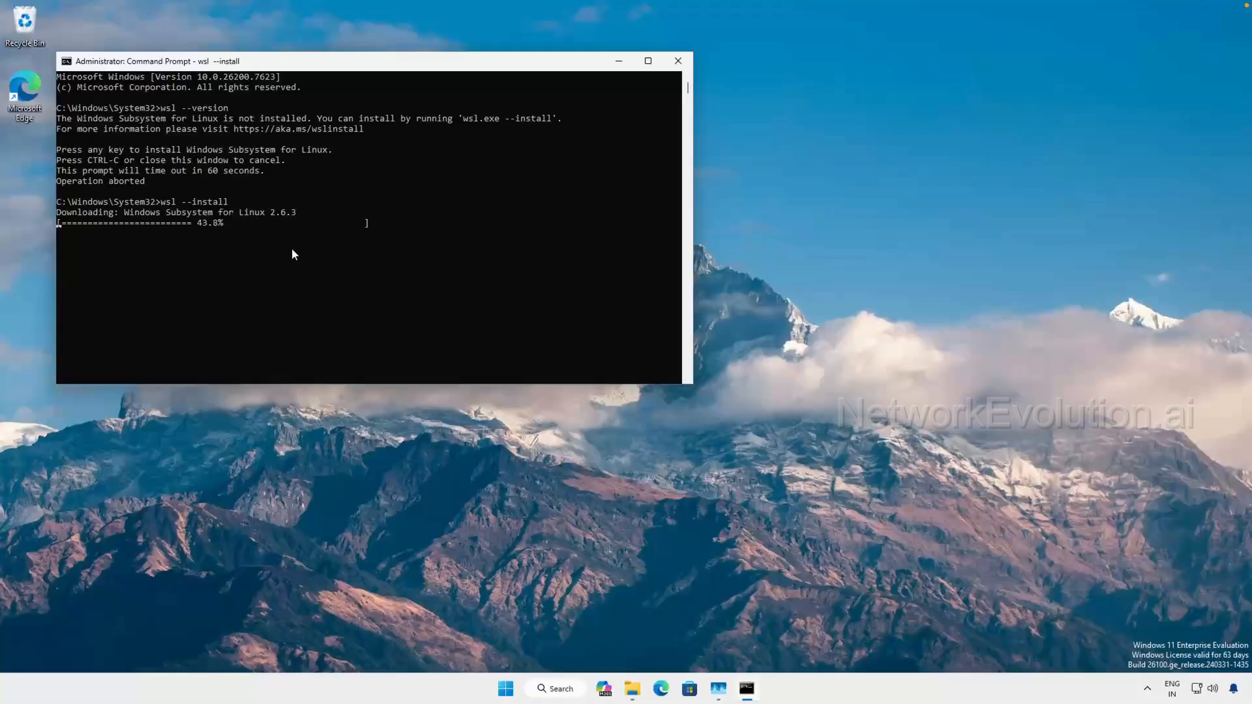
{"action": "left_click", "coordinate": [105, 233]}
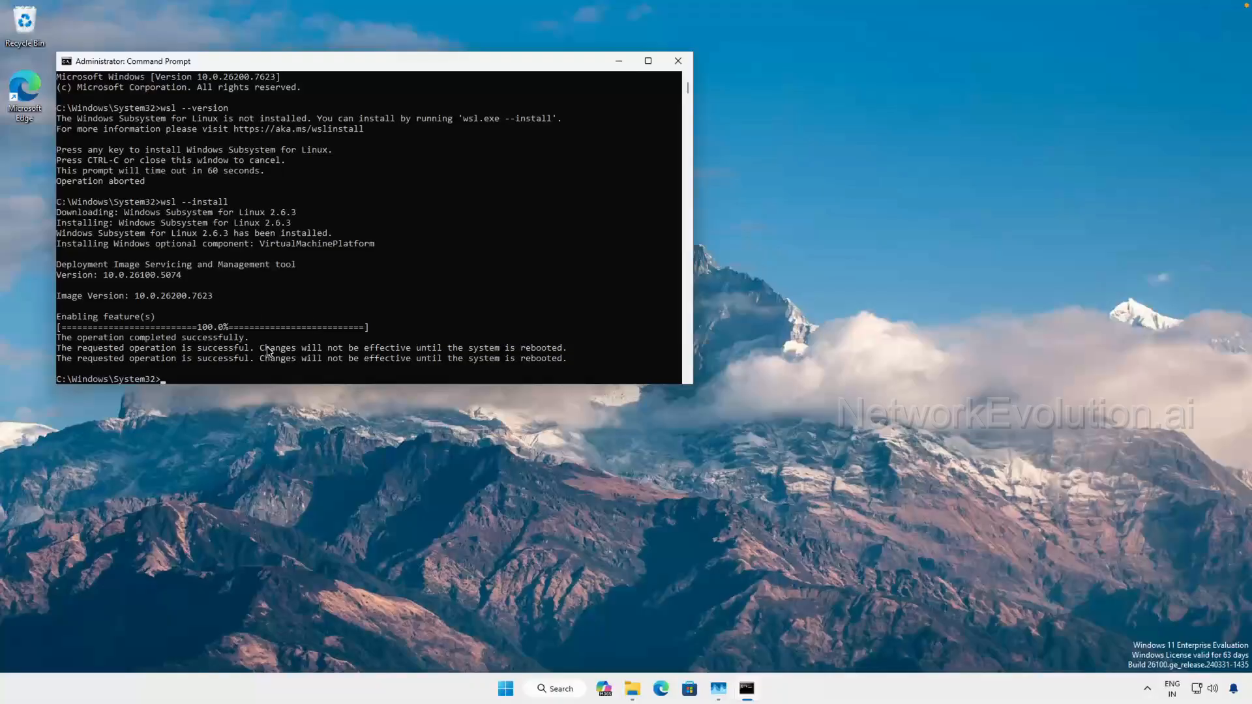
- Restart the Windows machine to apply the WSL installation and dismiss the disconnection notice
{"action": "left_click_drag", "start_coordinate": [260, 350], "coordinate": [569, 352]}
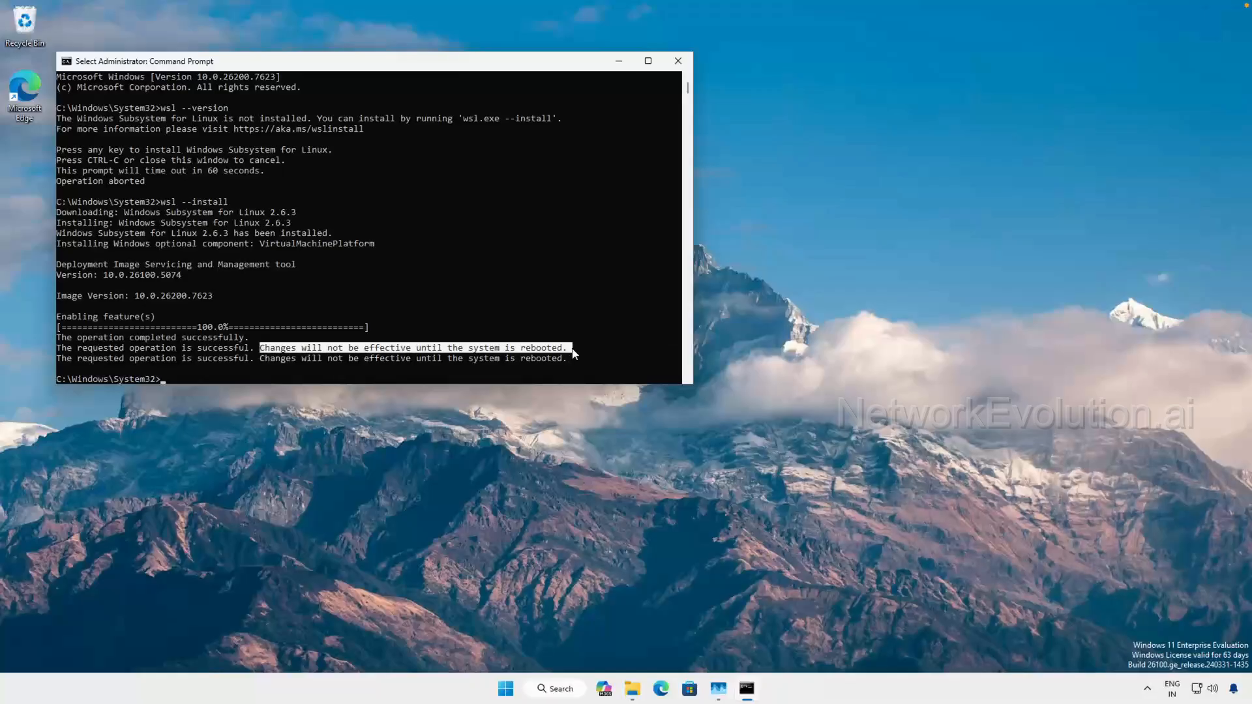
{"action": "left_click", "coordinate": [428, 359]}
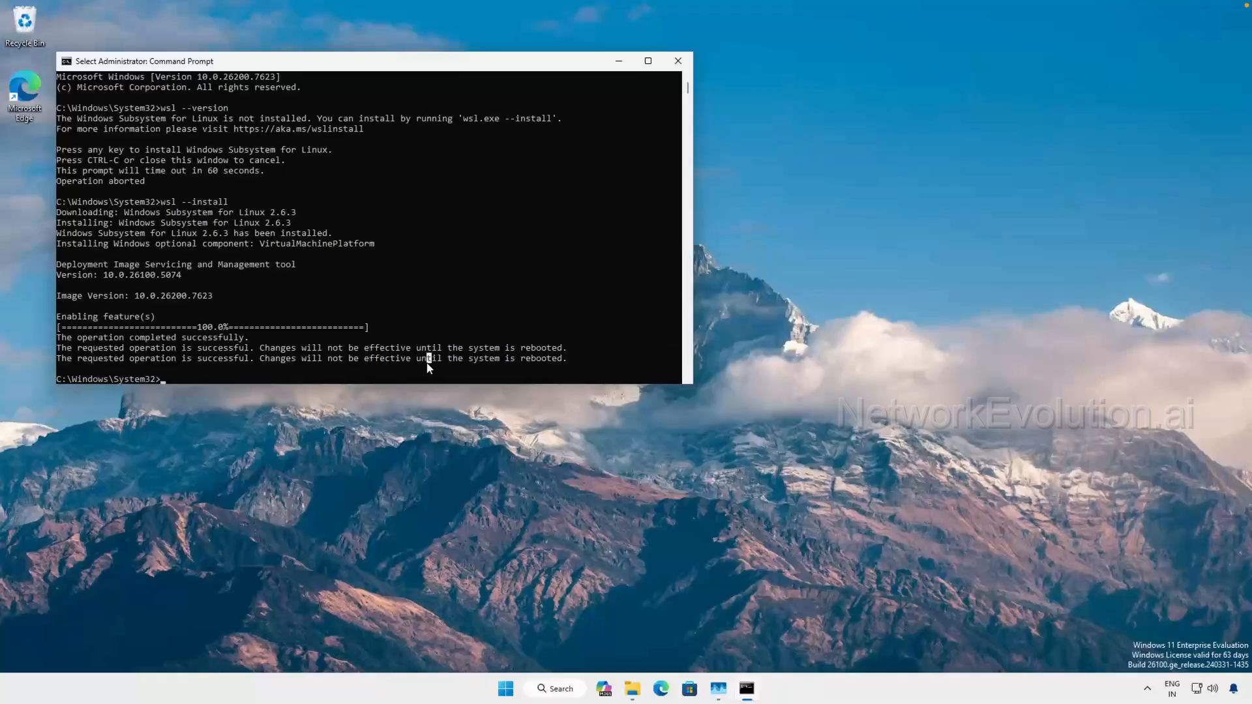
{"action": "left_click", "coordinate": [506, 690]}
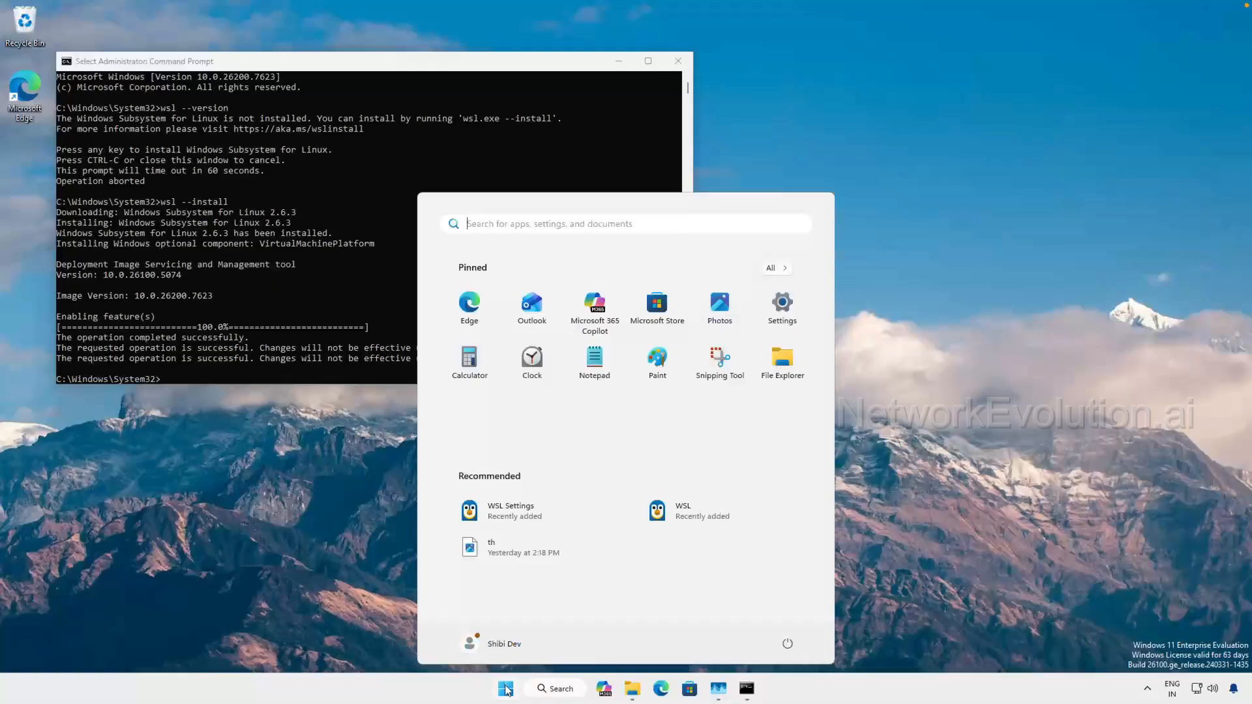
{"action": "left_click", "coordinate": [788, 646]}
{"action": "left_click", "coordinate": [794, 617]}
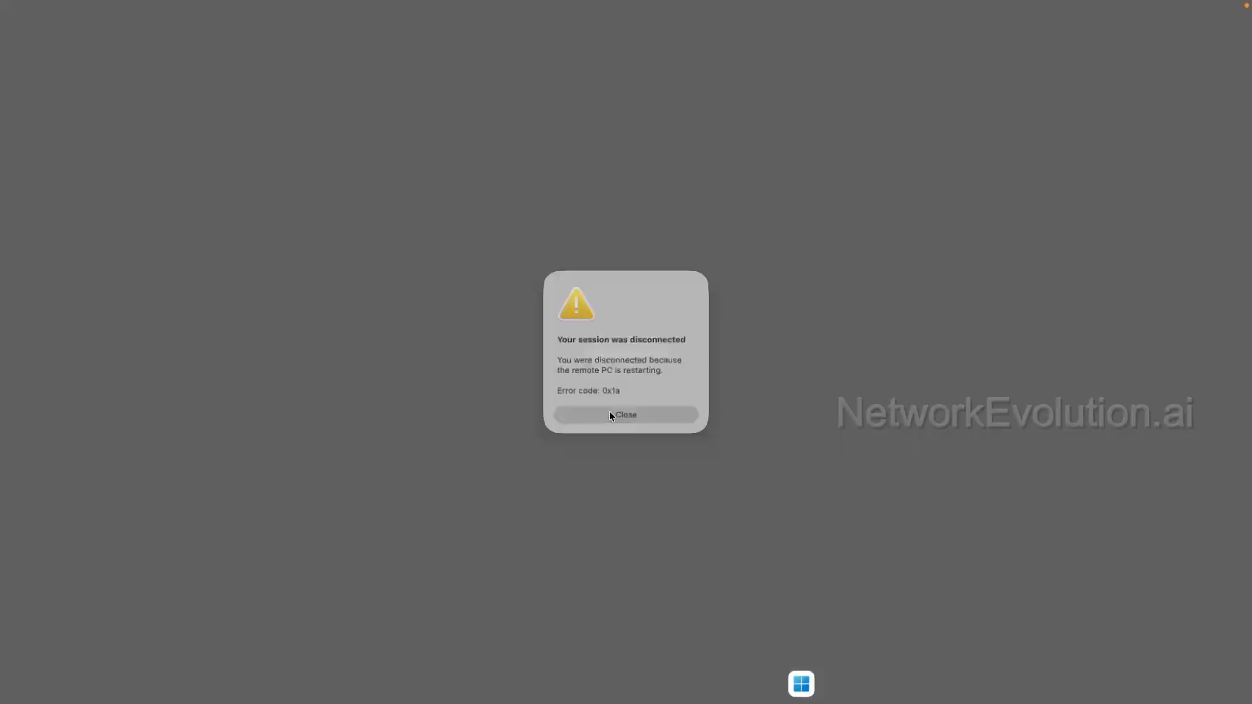
{"action": "left_click", "coordinate": [612, 415]}
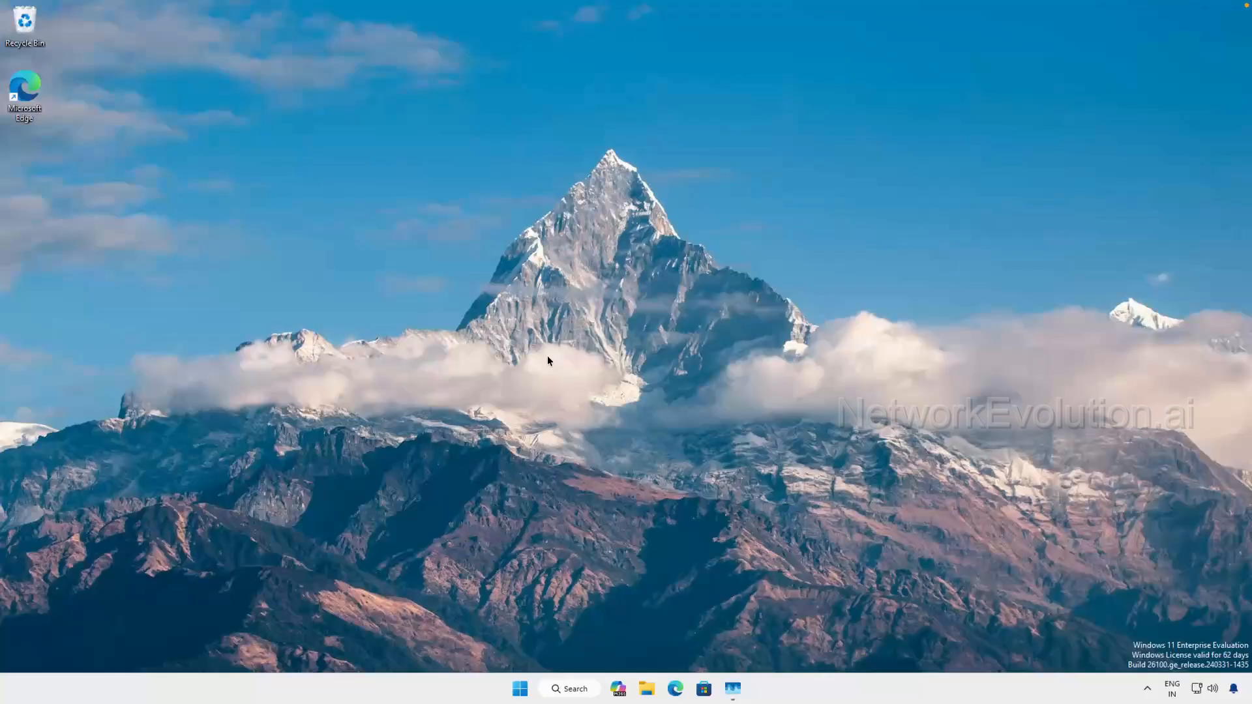
- Find cmd and open Command Prompt as administrator, allowing it to make changes to the device
{"action": "left_click", "coordinate": [565, 690]}
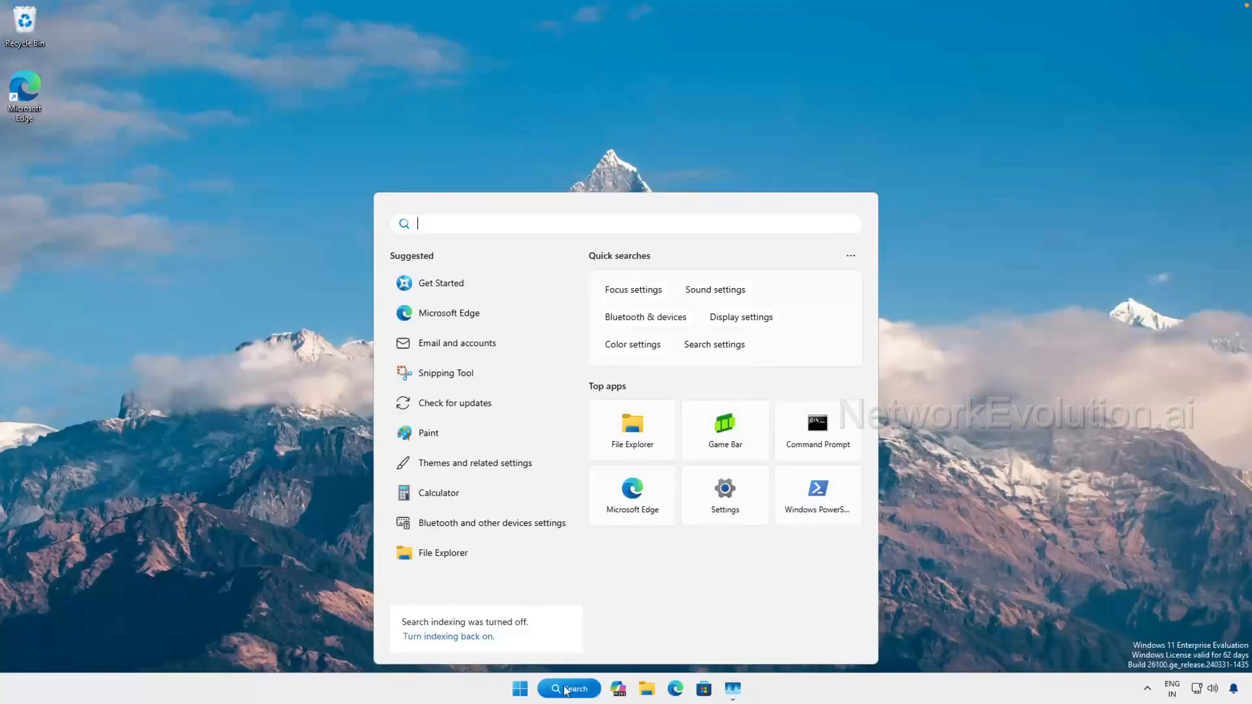
{"action": "type", "text": "cmd"}
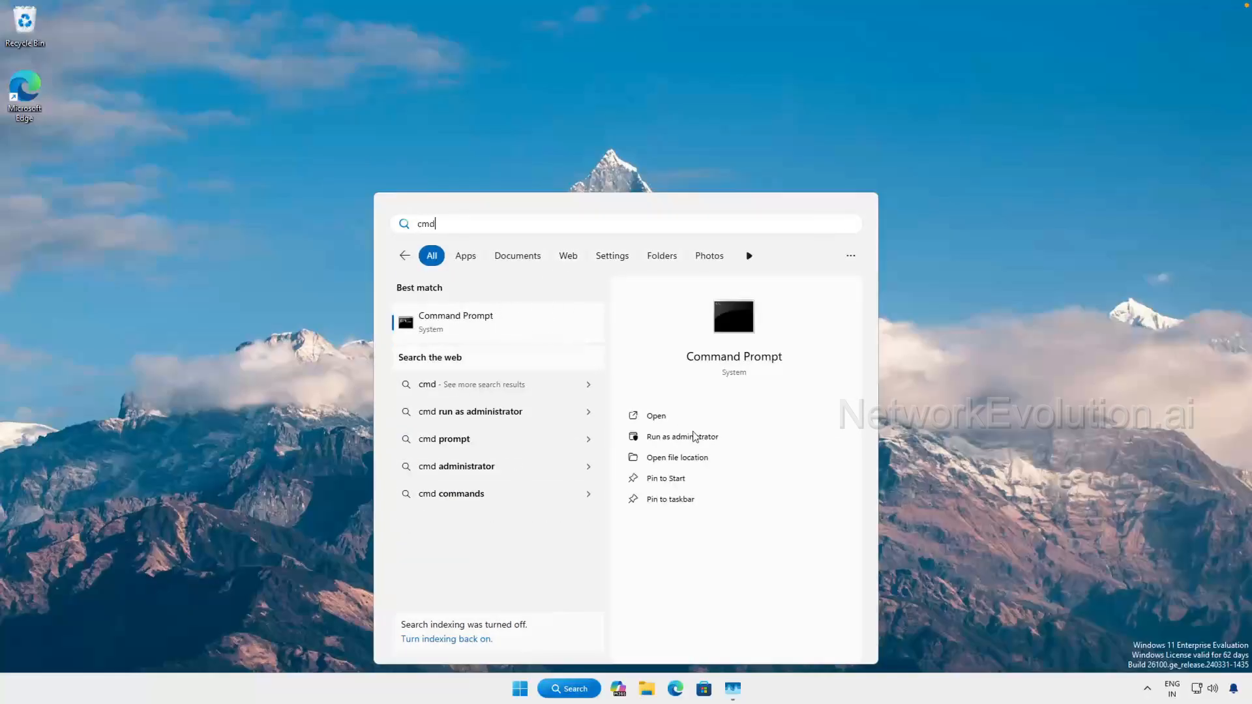
{"action": "left_click", "coordinate": [696, 437]}
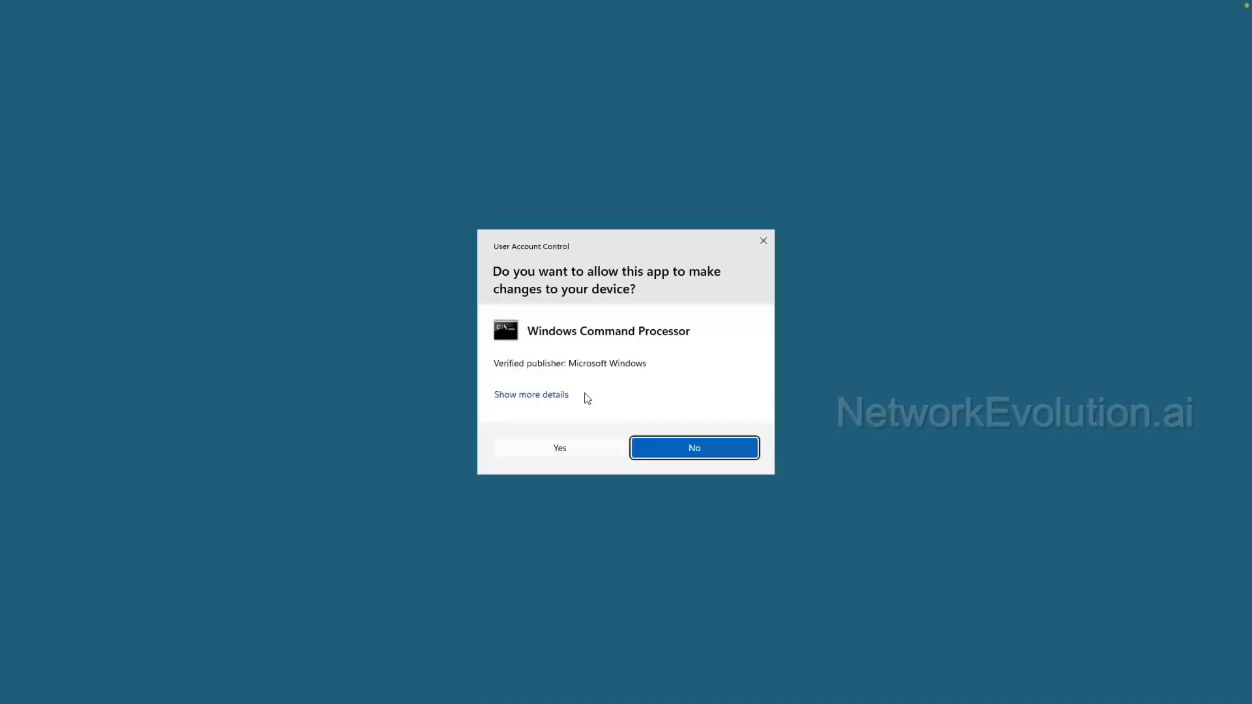
{"action": "left_click", "coordinate": [564, 446]}
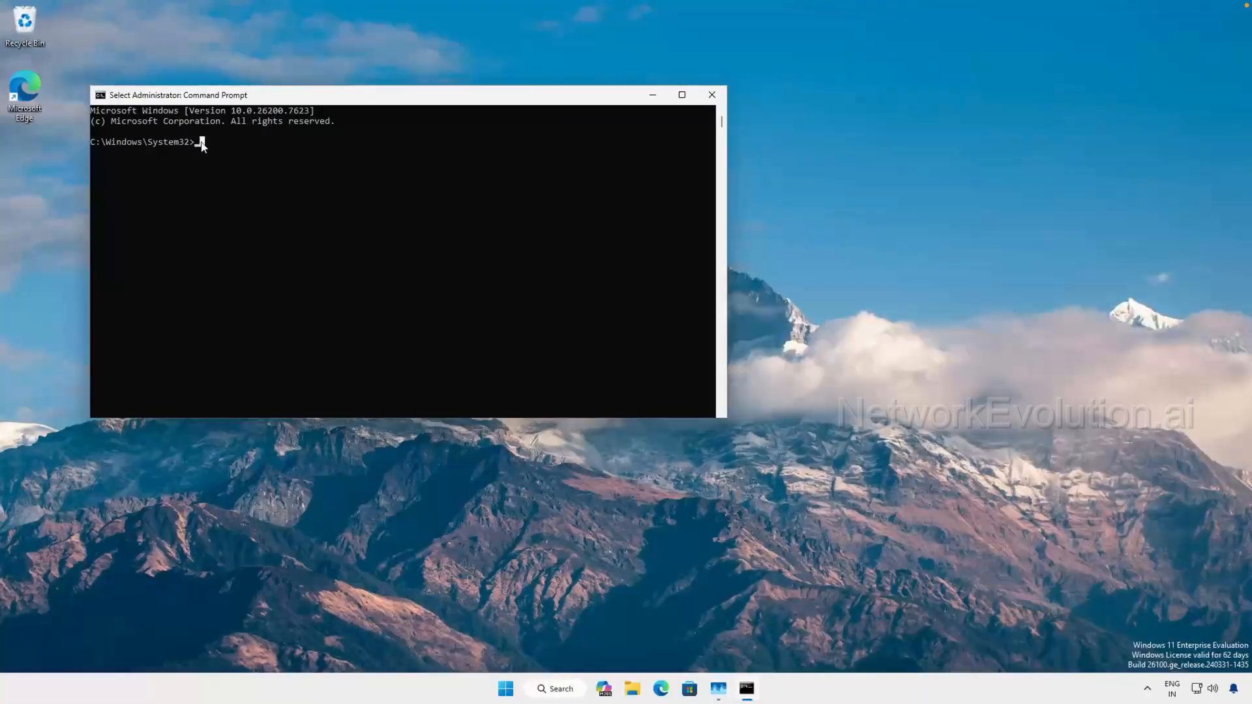
- Verify the WSL installation by running wsl --version
{"action": "left_click", "coordinate": [202, 143]}
{"action": "type", "text": "wsl --version"}
{"action": "key", "text": "Return"}
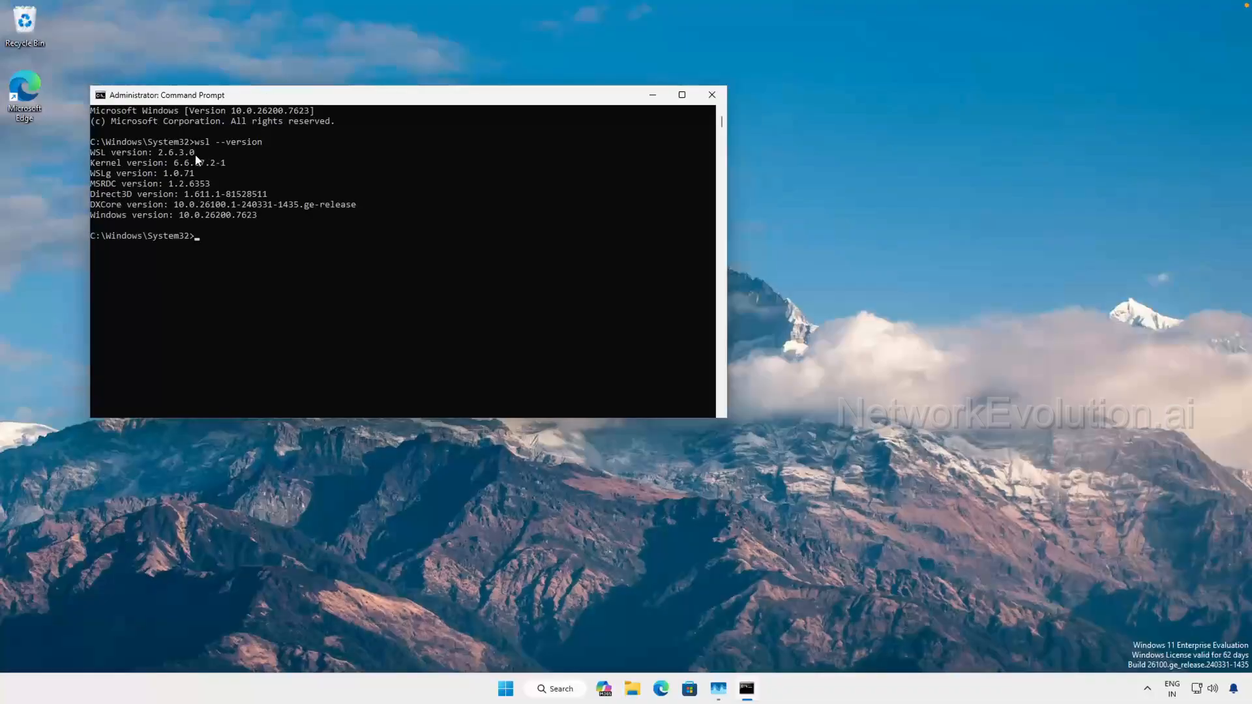
{"action": "left_click", "coordinate": [191, 153]}
{"action": "double_click", "coordinate": [192, 153]}
{"action": "left_click", "coordinate": [223, 236]}
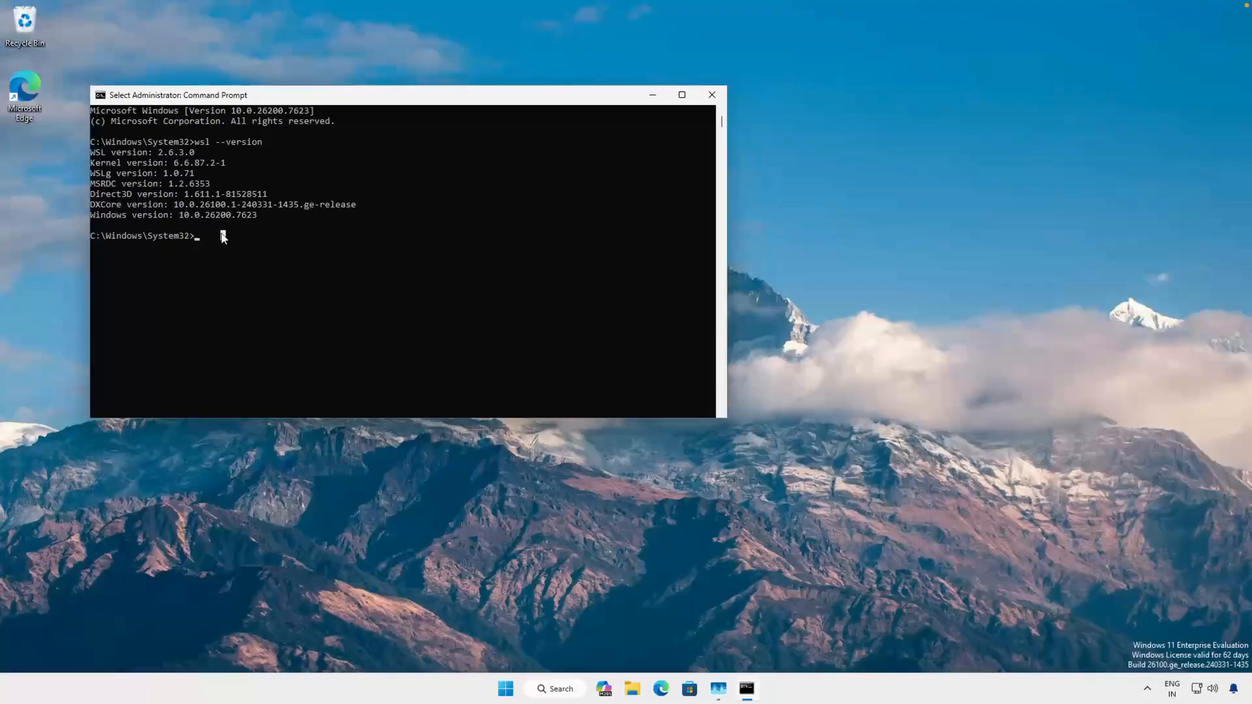
- List the installed WSL distributions with wsl --list
{"action": "type", "text": "wsl --list"}
{"action": "key", "text": "Return"}
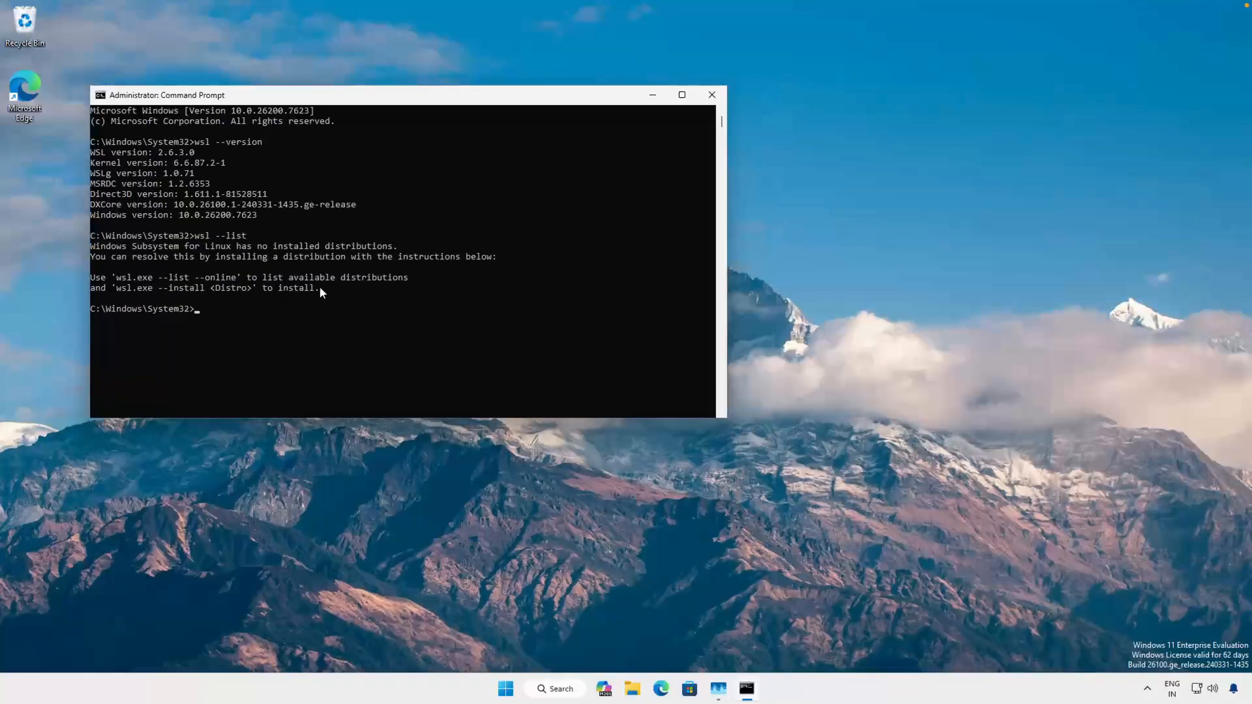
{"action": "left_click_drag", "start_coordinate": [320, 288], "coordinate": [67, 252]}
{"action": "left_click", "coordinate": [244, 258]}
- List the Linux distributions available for installation with wsl --list --online and review their names
{"action": "left_click", "coordinate": [197, 298]}
{"action": "type", "text": "wsl --list --online"}
{"action": "key", "text": "Return"}
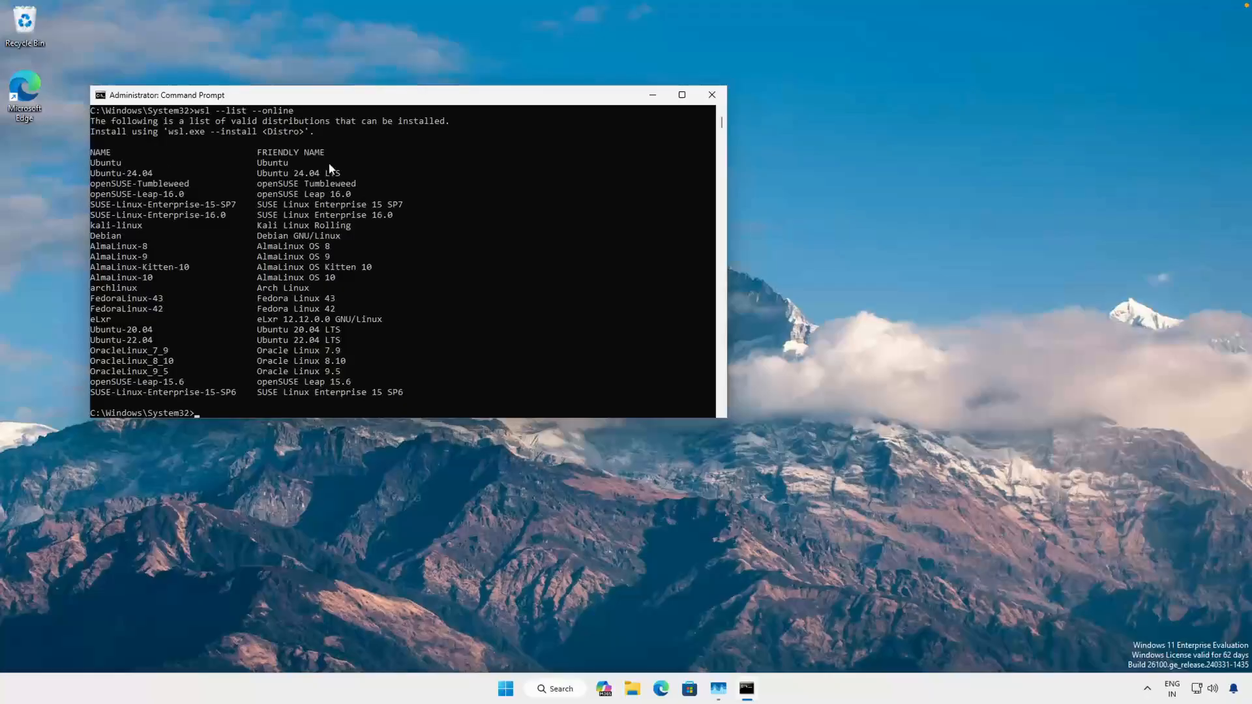
{"action": "left_click_drag", "start_coordinate": [254, 163], "coordinate": [309, 170]}
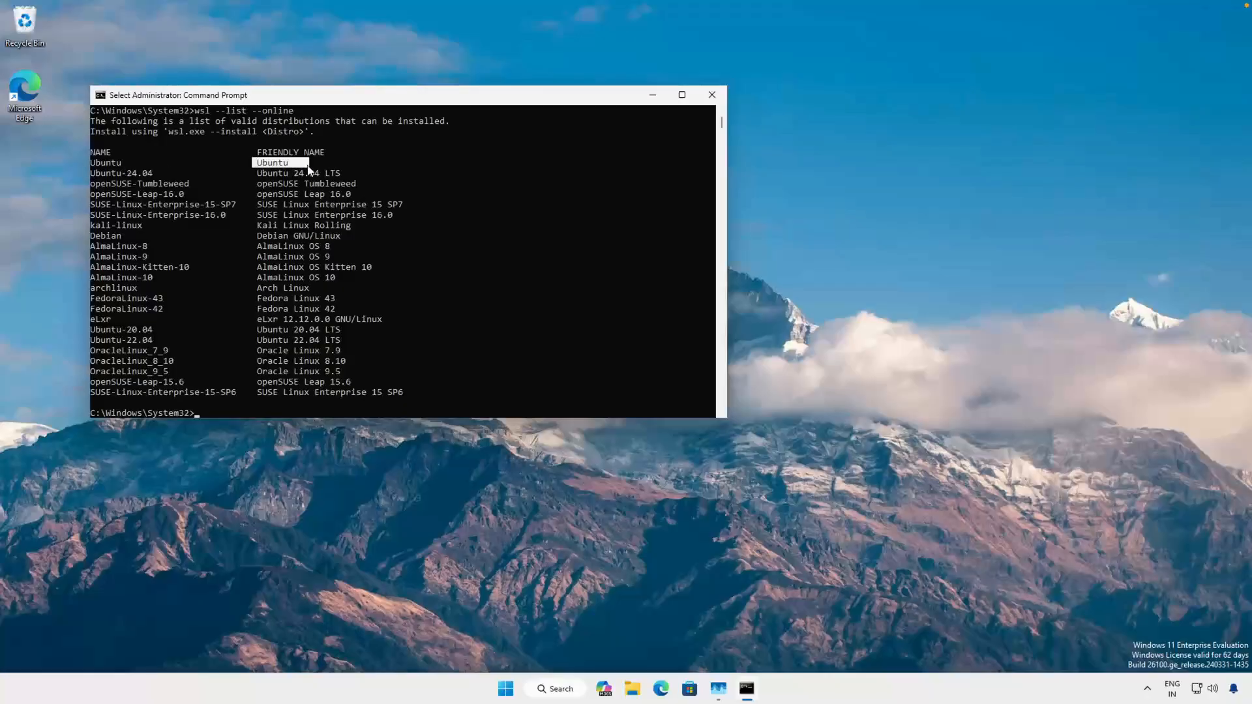
{"action": "left_click", "coordinate": [260, 194]}
{"action": "left_click", "coordinate": [327, 401]}
{"action": "left_click", "coordinate": [276, 396]}
- Install the Ubuntu distribution by running wsl --install -d ubuntu
{"action": "type", "text": "wsl"}
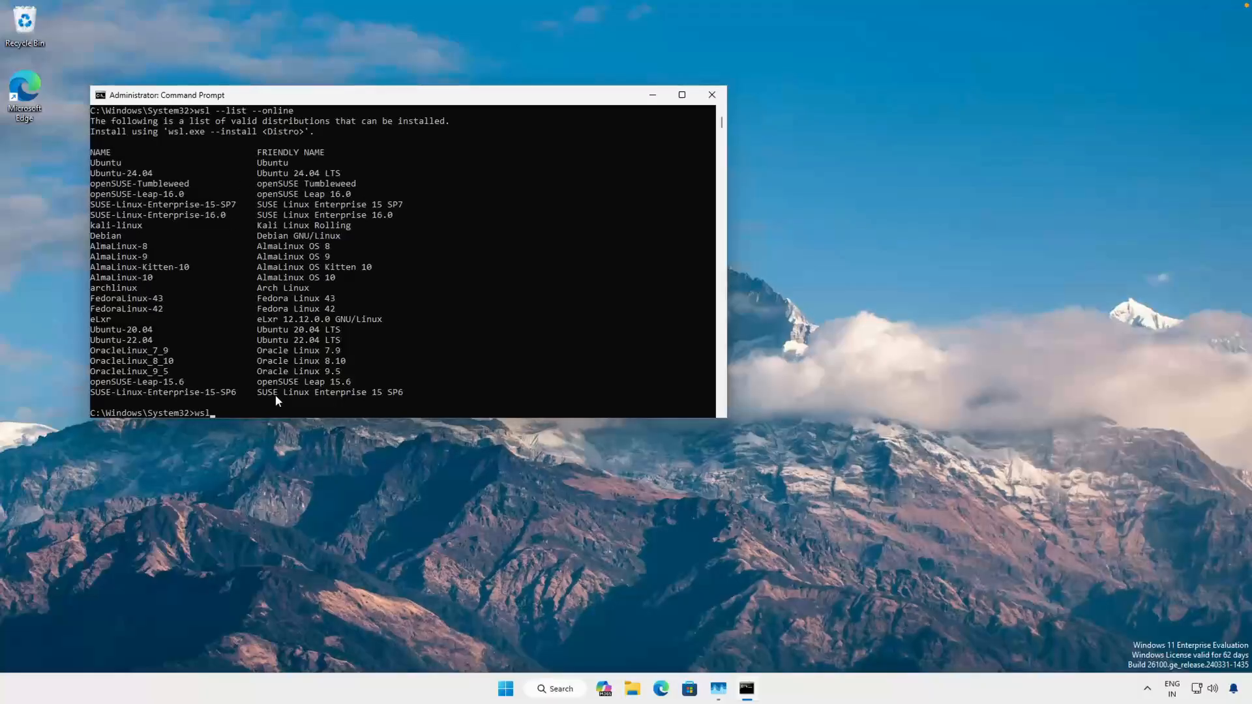
{"action": "type", "text": " --install -d ubuntu"}
{"action": "key", "text": "Return"}
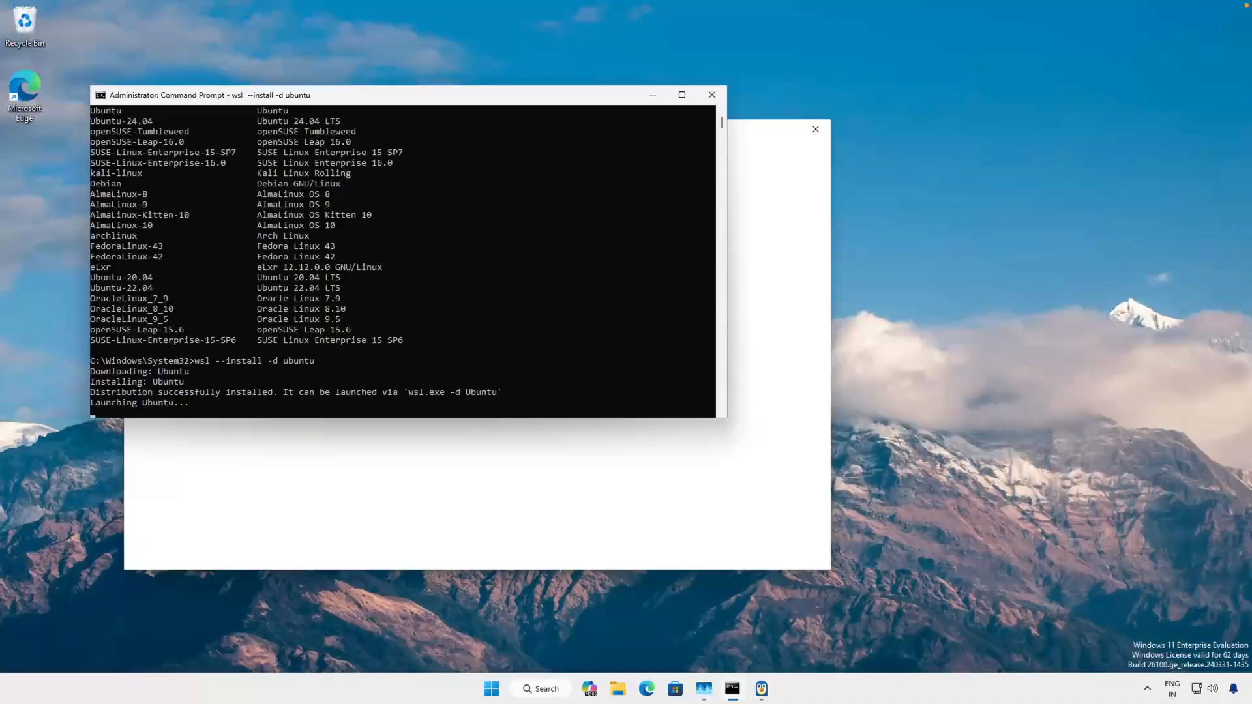
{"action": "left_click", "coordinate": [386, 214]}
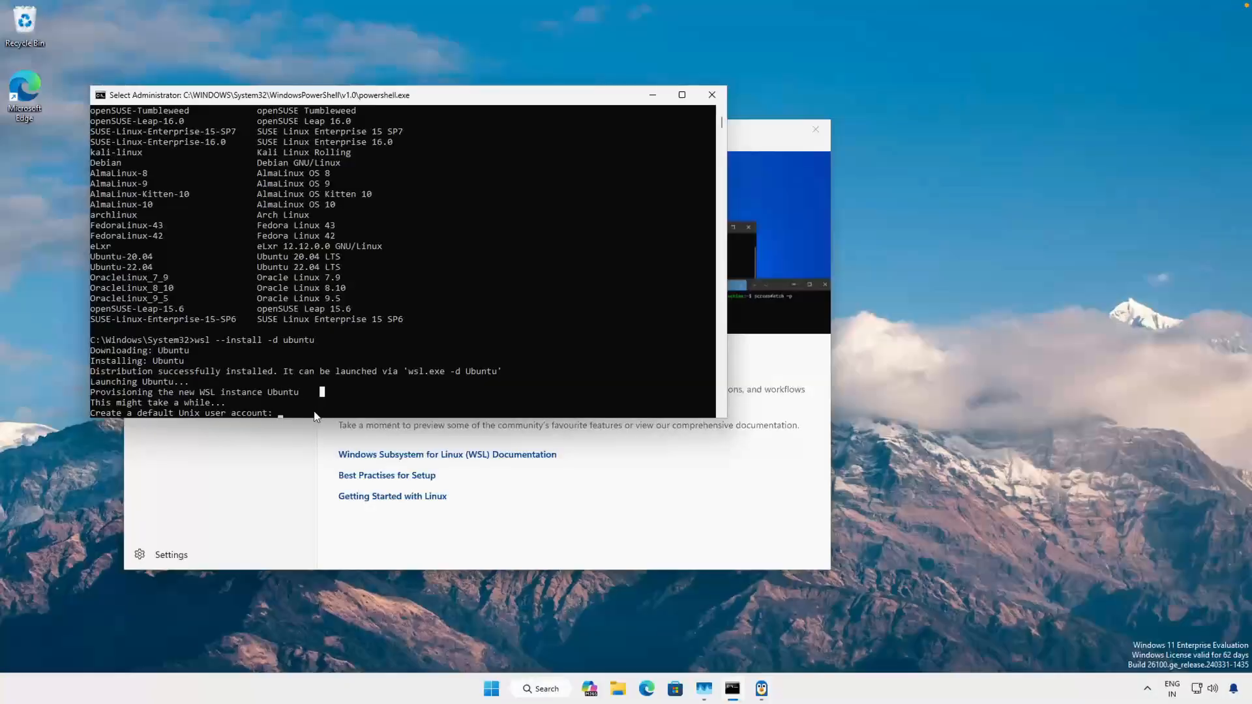
- Create the default Unix user account for Ubuntu, entering the username and the new password twice
{"action": "key", "text": "Escape"}
{"action": "type", "text": "shibi"}
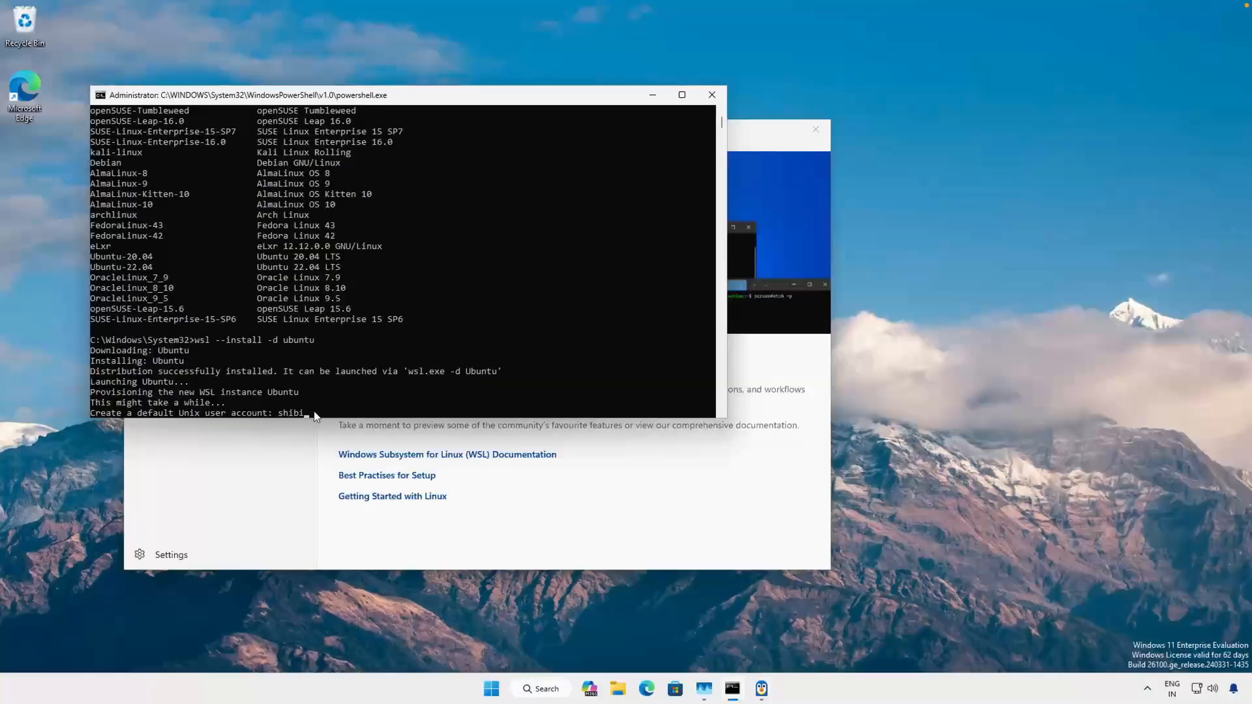
{"action": "key", "text": "Return"}
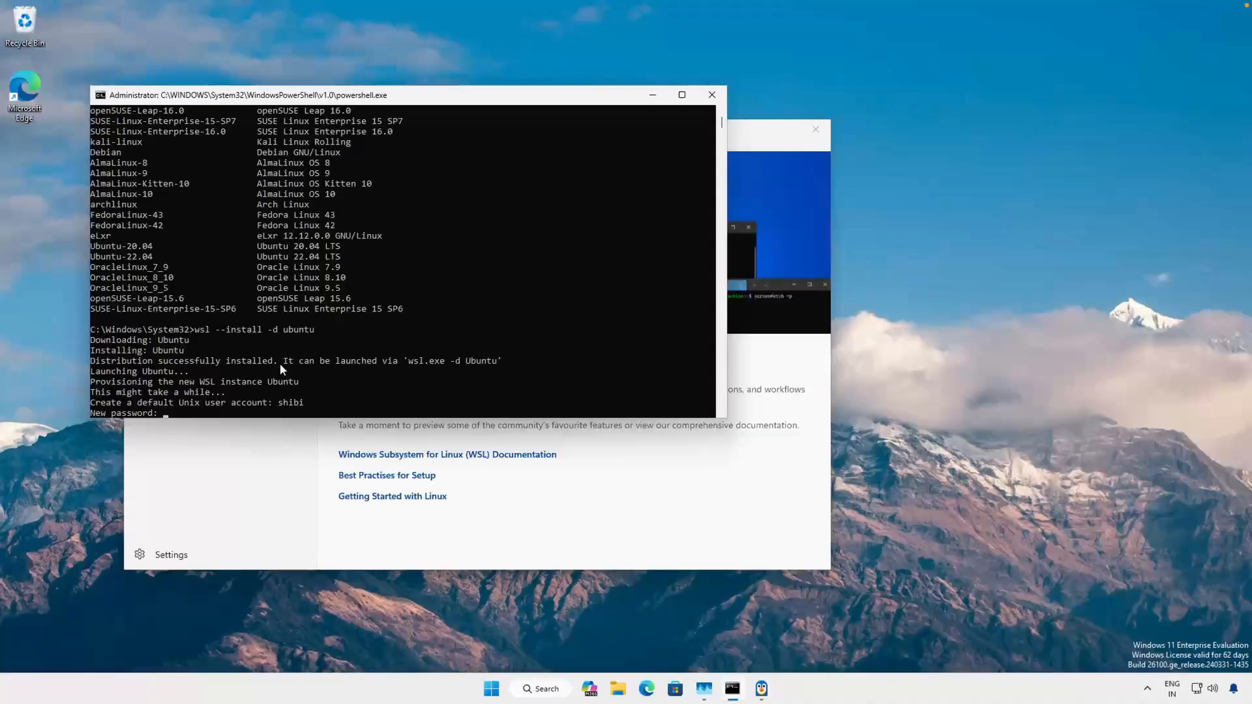
{"action": "key", "text": "Return"}
{"action": "key", "text": "Return"}
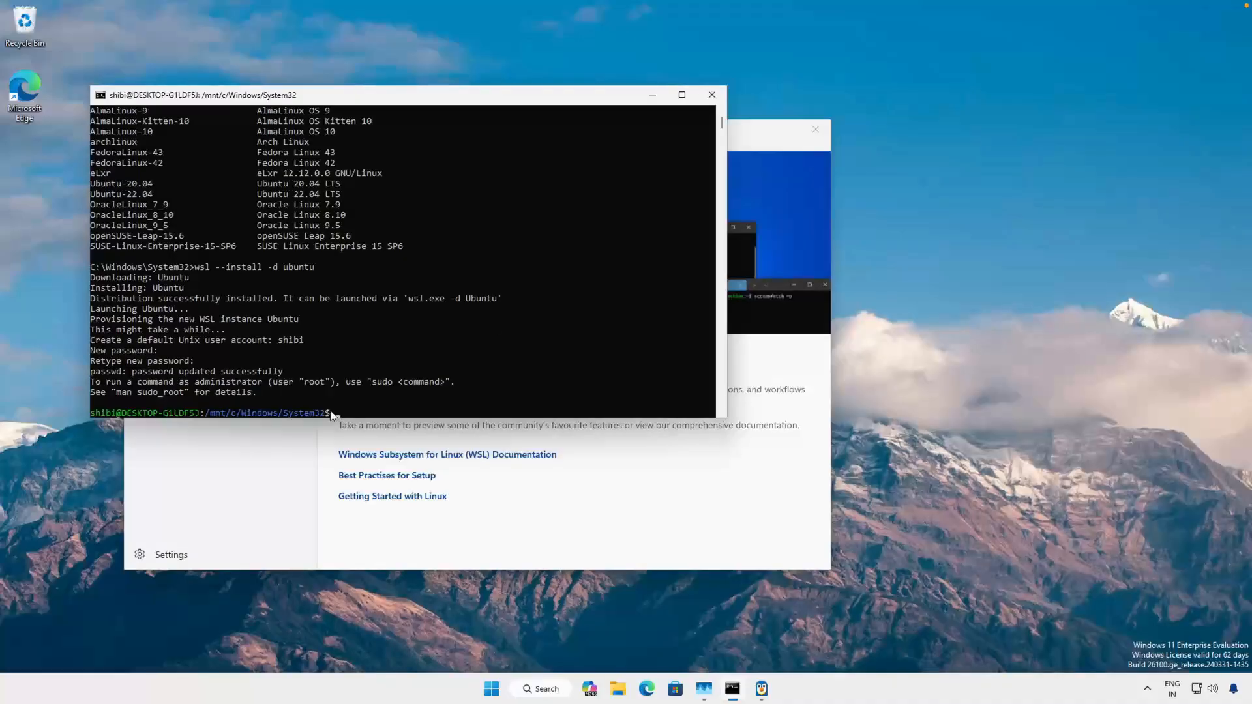
{"action": "left_click_drag", "start_coordinate": [335, 414], "coordinate": [84, 417]}
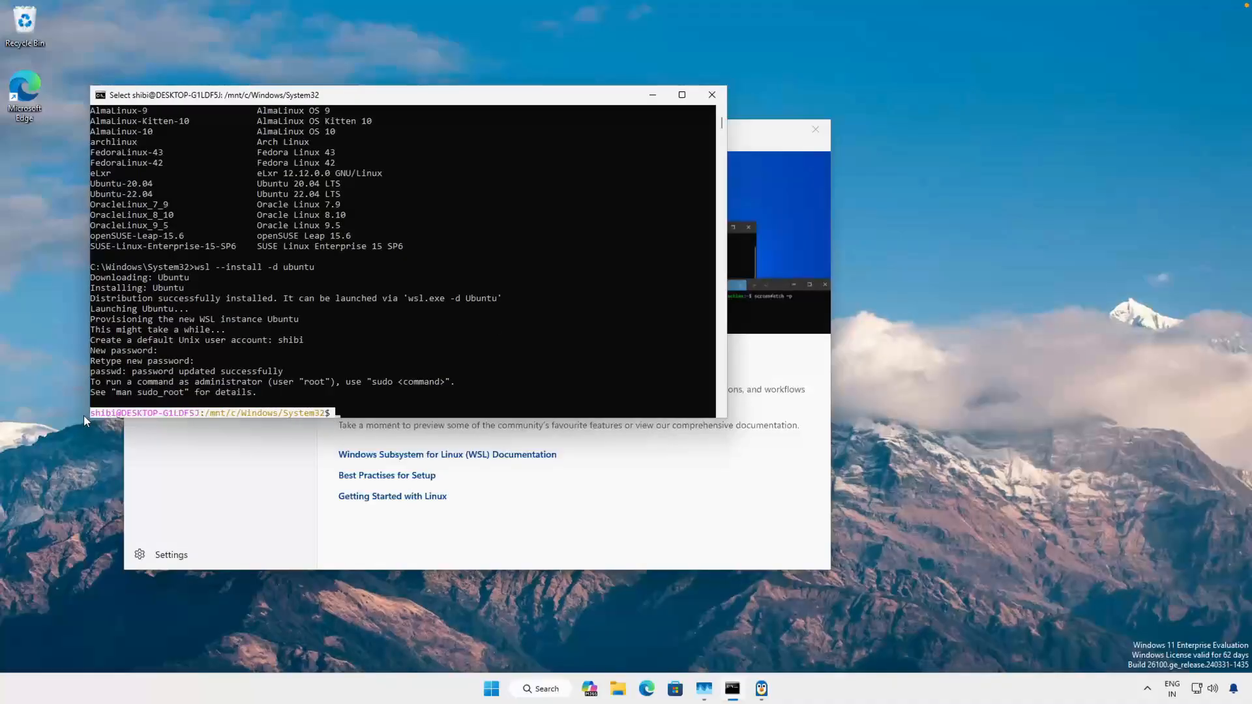
{"action": "left_click", "coordinate": [233, 396]}
{"action": "left_click_drag", "start_coordinate": [333, 414], "coordinate": [88, 415]}
{"action": "left_click", "coordinate": [191, 411]}
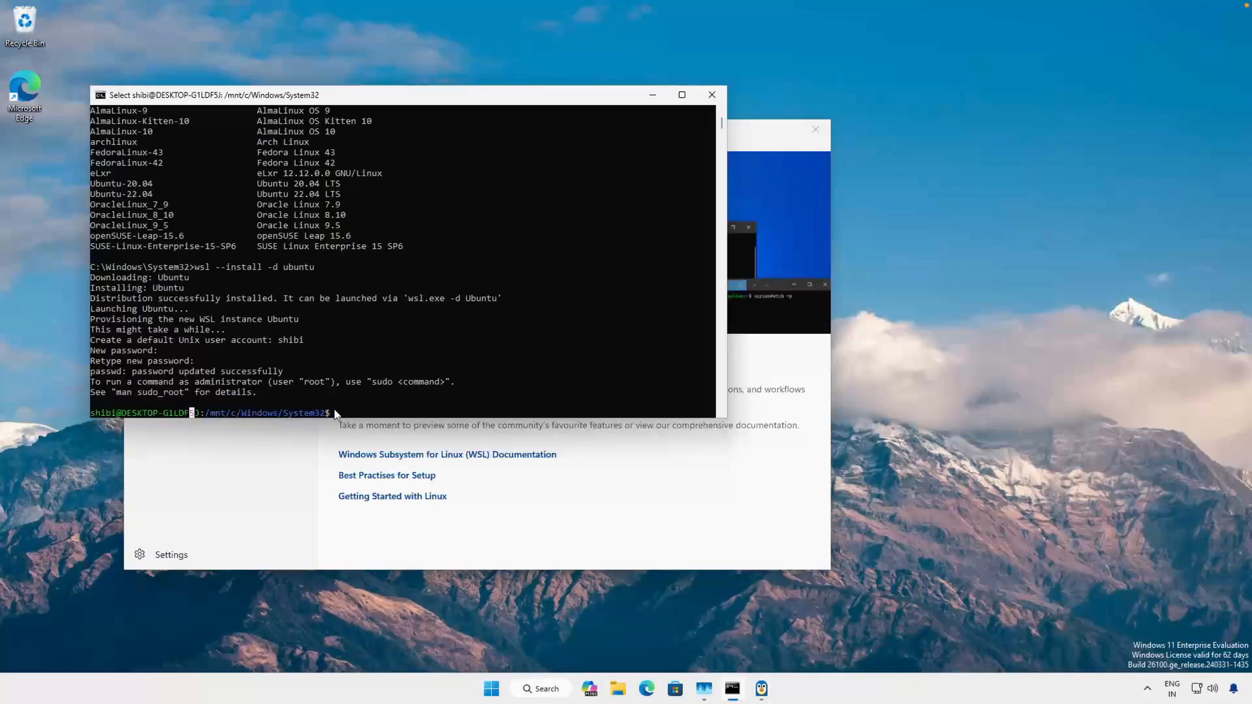
{"action": "left_click_drag", "start_coordinate": [335, 415], "coordinate": [97, 412]}
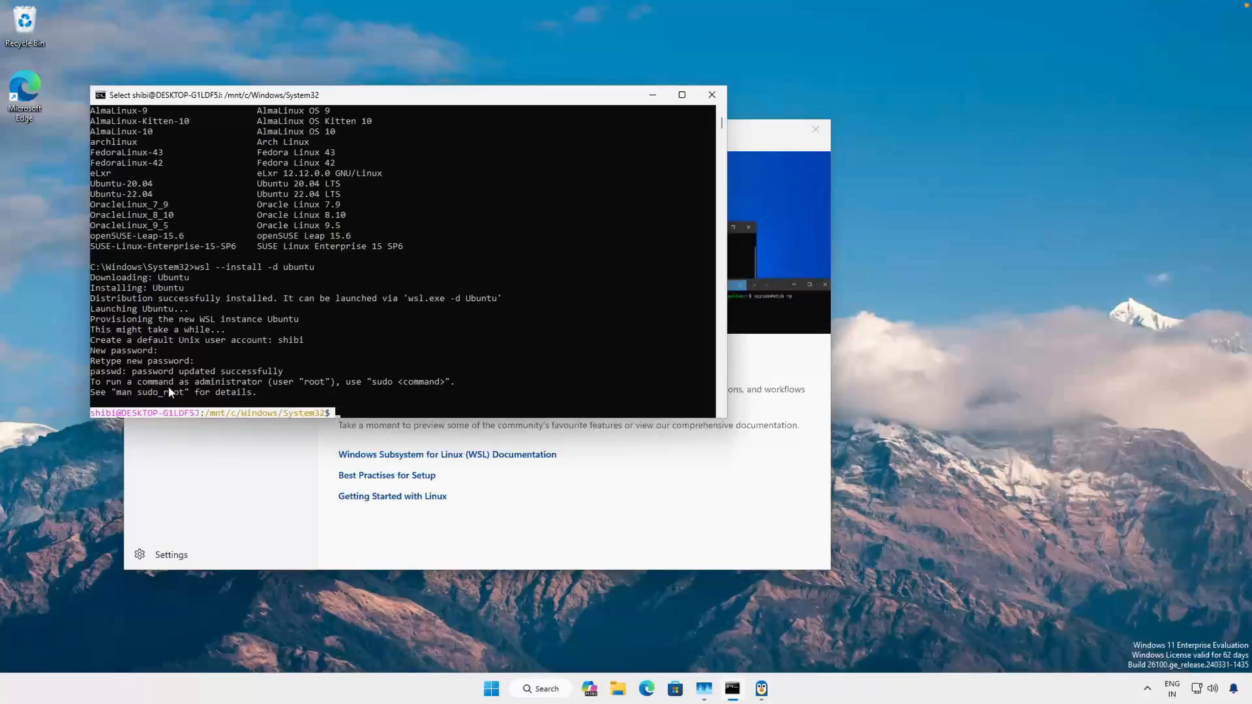
{"action": "left_click", "coordinate": [322, 350]}
- Display the Ubuntu release details with cat /etc/os-release and examine the version ID
{"action": "left_click", "coordinate": [338, 414]}
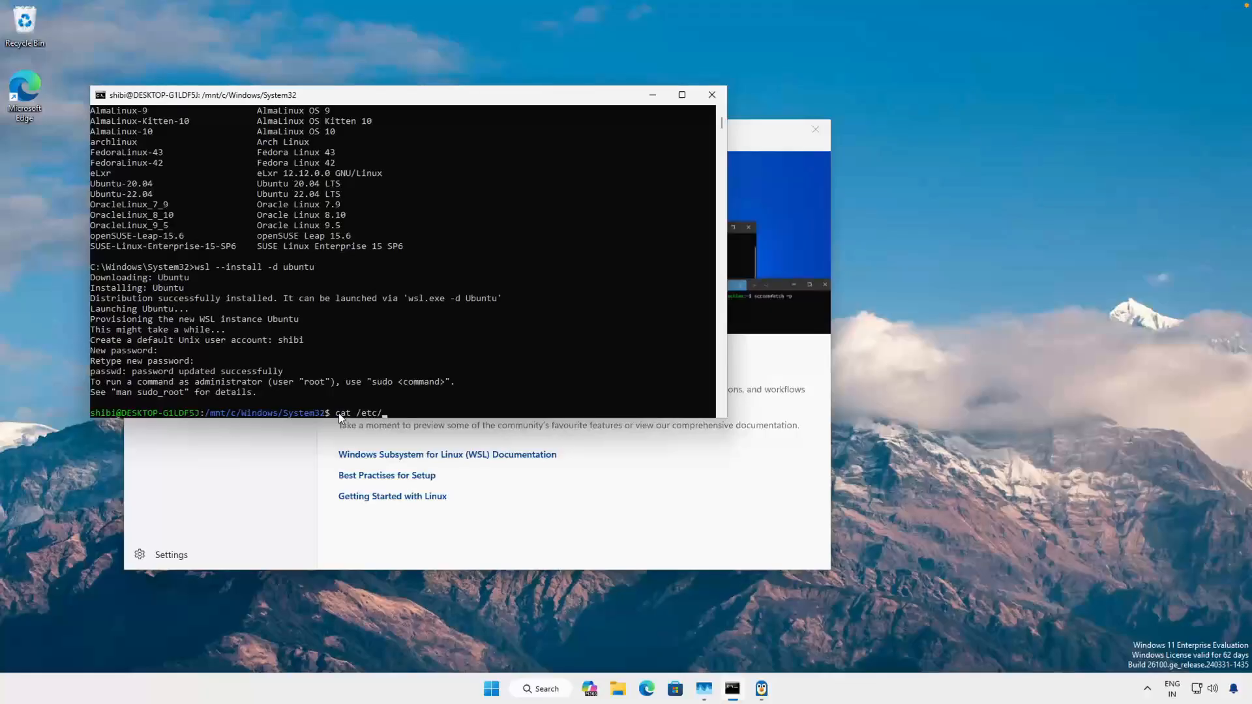
{"action": "type", "text": "os"}
{"action": "key", "text": "Tab"}
{"action": "key", "text": "Return"}
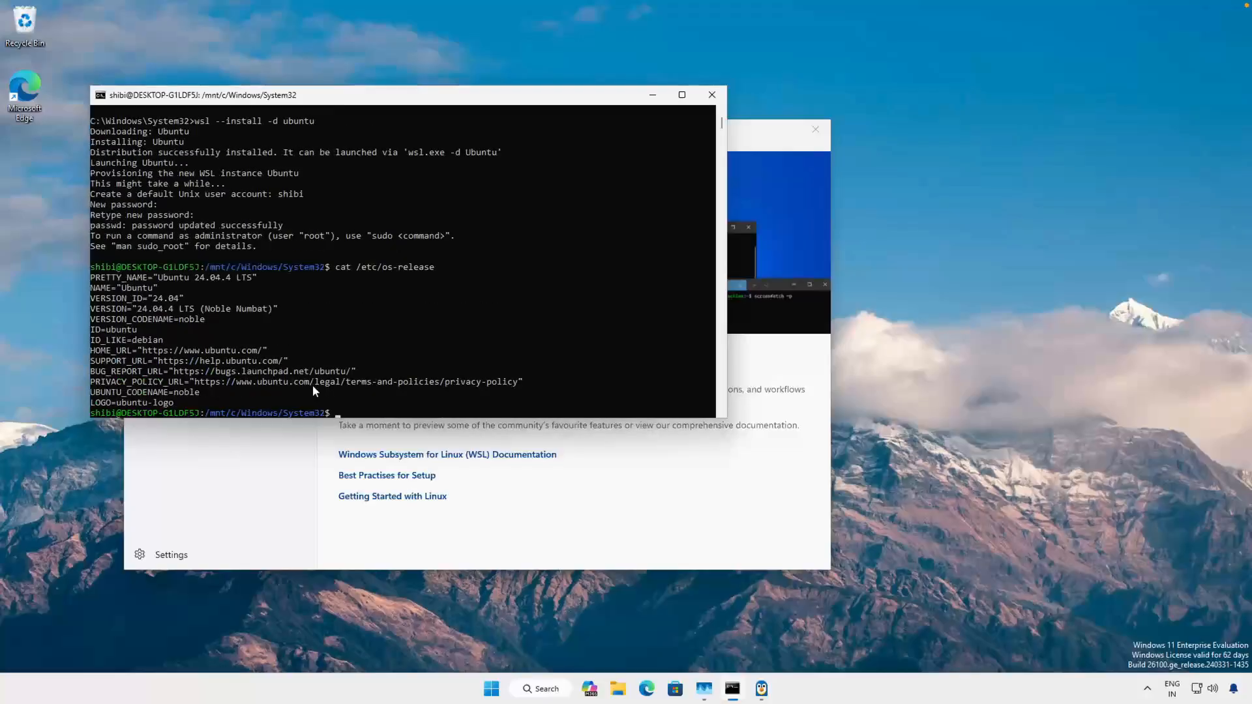
{"action": "left_click_drag", "start_coordinate": [92, 277], "coordinate": [289, 366]}
{"action": "left_click", "coordinate": [169, 295]}
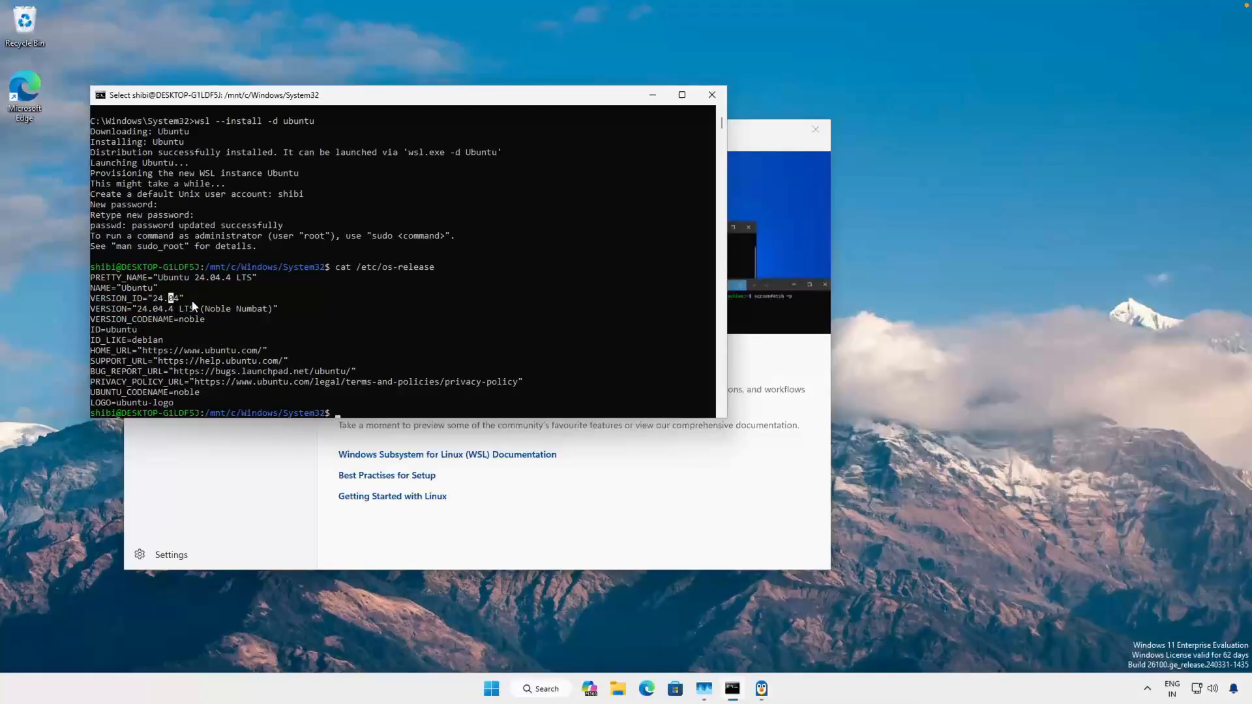
{"action": "left_click_drag", "start_coordinate": [192, 300], "coordinate": [96, 300]}
{"action": "left_click", "coordinate": [260, 350]}
- Exit the Ubuntu shell and list the installed WSL distributions with wsl --list
{"action": "type", "text": "exit"}
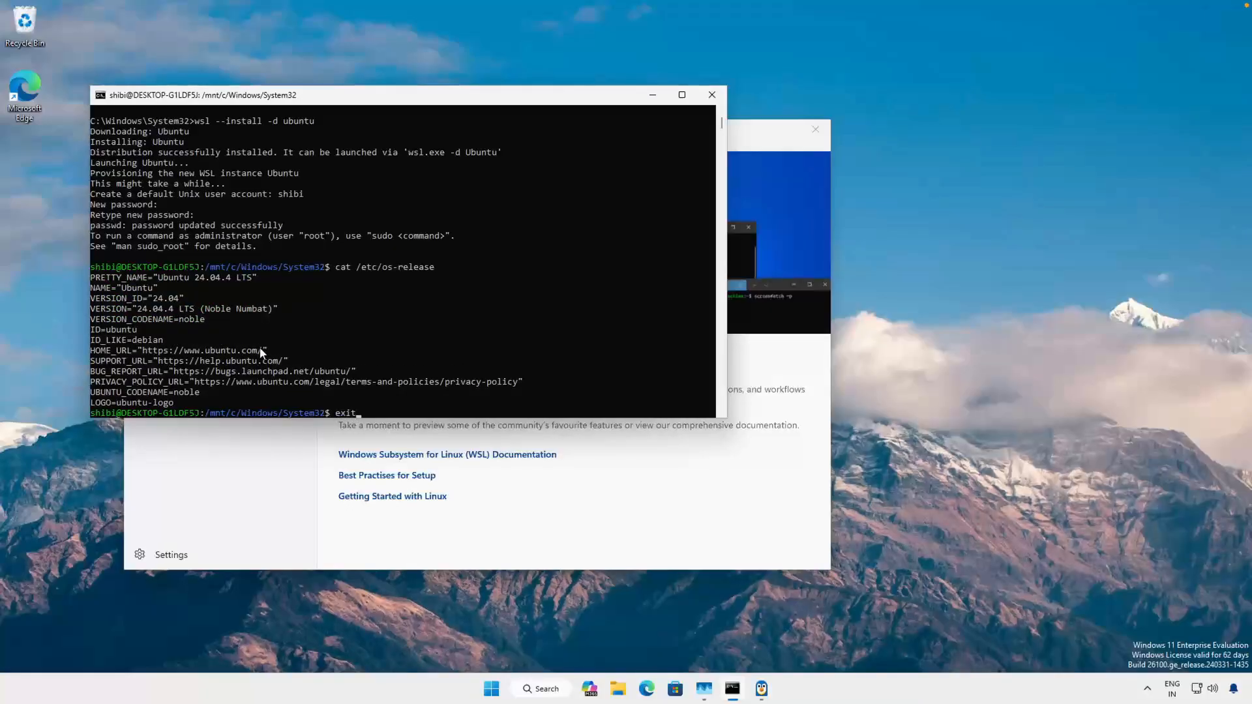
{"action": "key", "text": "Return"}
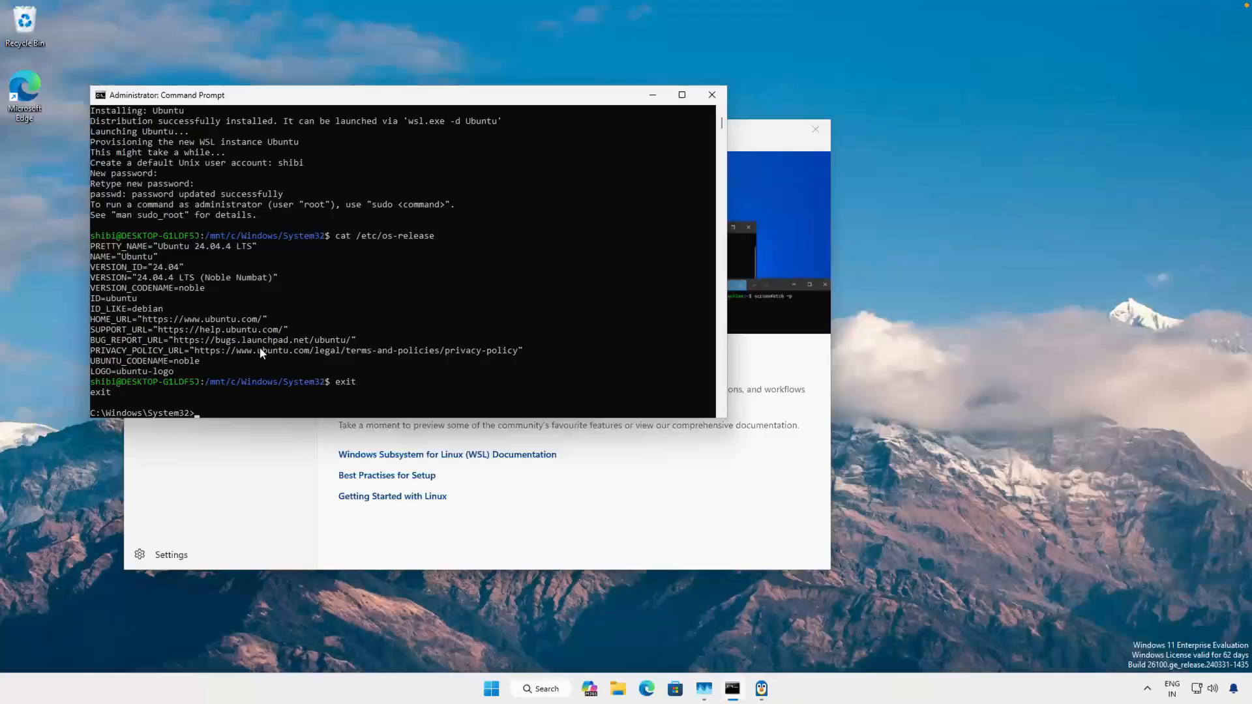
{"action": "type", "text": "wsl --list"}
{"action": "key", "text": "Return"}
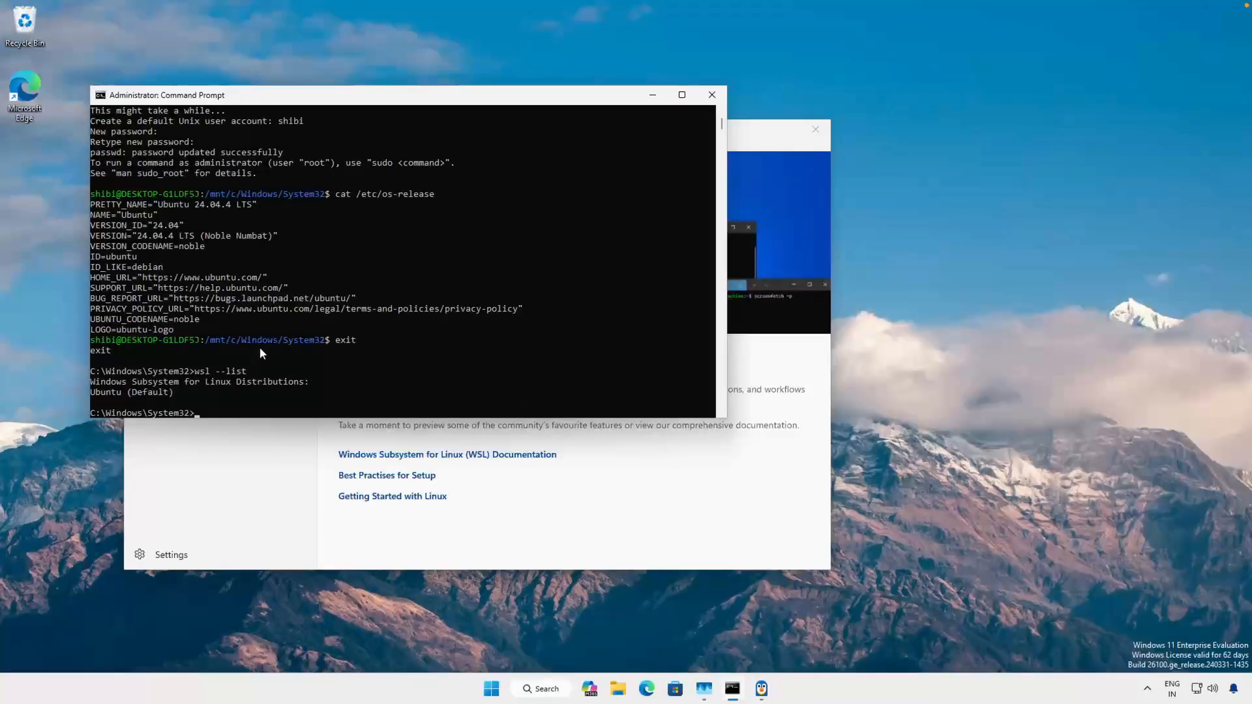
{"action": "left_click_drag", "start_coordinate": [173, 390], "coordinate": [38, 389]}
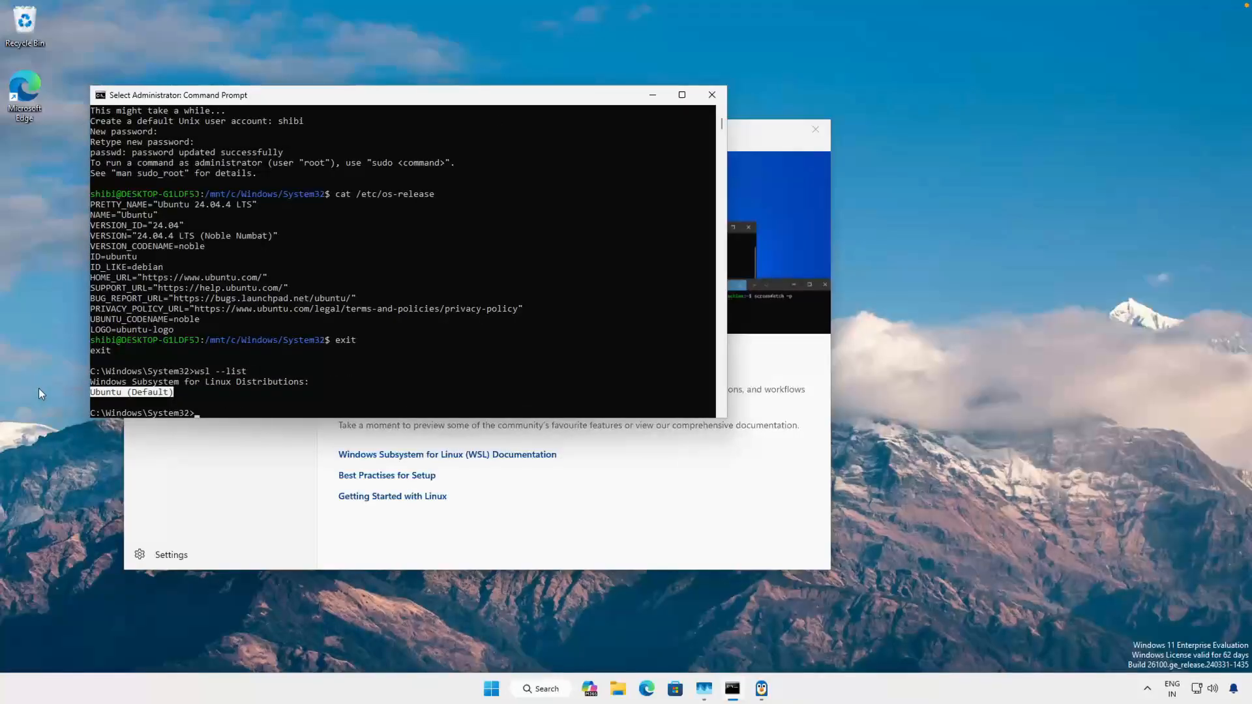
{"action": "left_click", "coordinate": [265, 382]}
{"action": "left_click_drag", "start_coordinate": [180, 393], "coordinate": [158, 393]}
{"action": "left_click", "coordinate": [238, 385]}
{"action": "scroll", "coordinate": [247, 215], "scroll_direction": "up", "scroll_amount": 5}
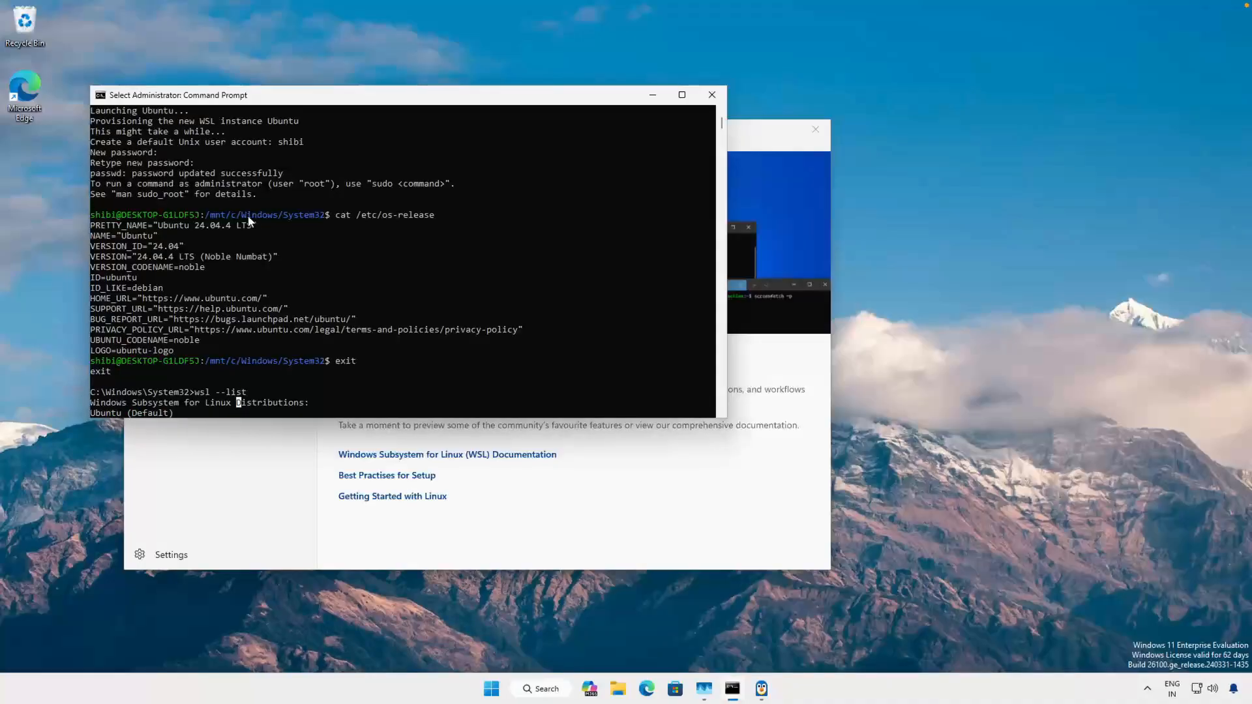
{"action": "scroll", "coordinate": [248, 215], "scroll_direction": "up", "scroll_amount": 4}
{"action": "scroll", "coordinate": [248, 215], "scroll_direction": "down", "scroll_amount": 20}
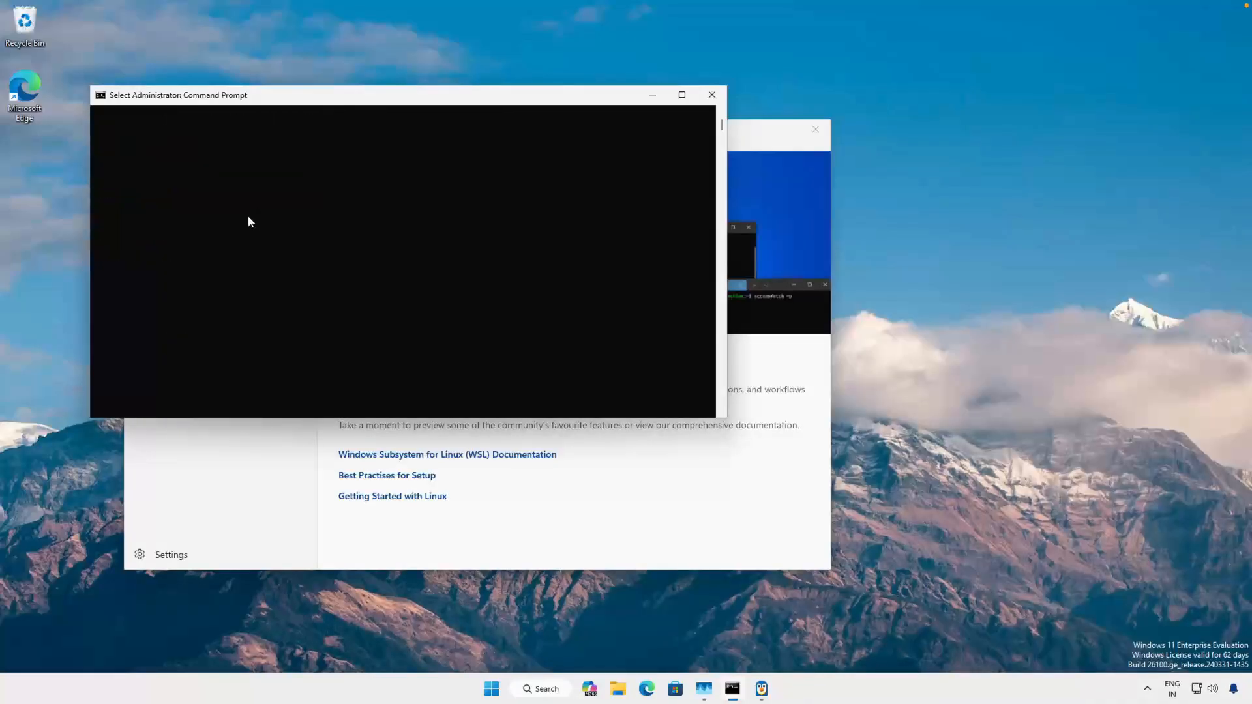
{"action": "scroll", "coordinate": [217, 206], "scroll_direction": "up", "scroll_amount": 5}
- Switch to the NetBox Training deck in Google Slides and read Step 2 on installing Docker Desktop and enabling WSL integration
{"action": "key", "text": "ctrl+Left"}
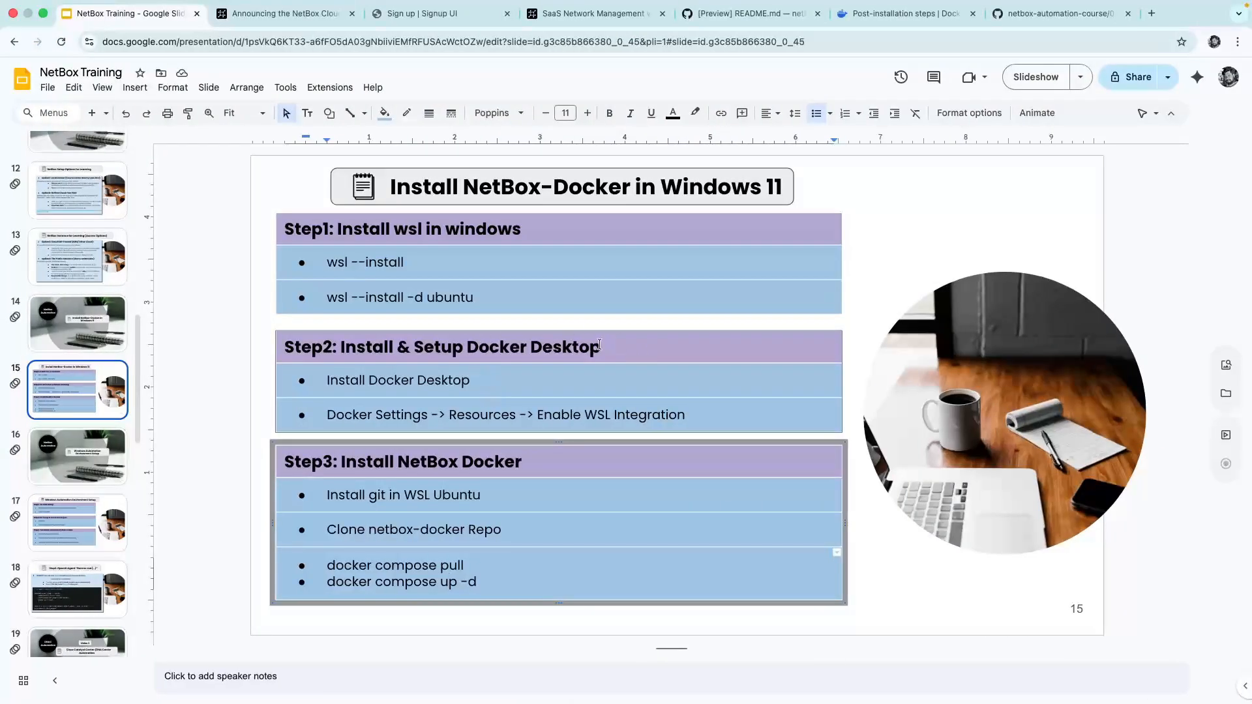
{"action": "left_click_drag", "start_coordinate": [612, 349], "coordinate": [357, 349]}
{"action": "left_click", "coordinate": [358, 348]}
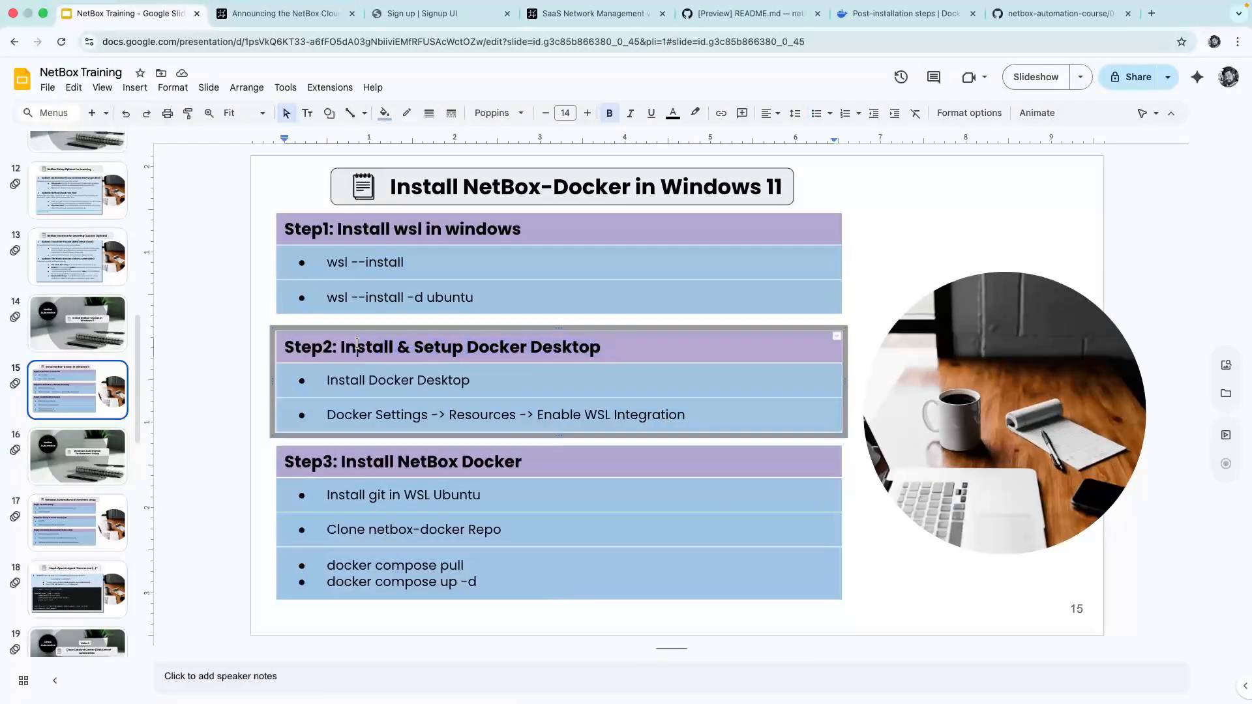
{"action": "left_click", "coordinate": [346, 416]}
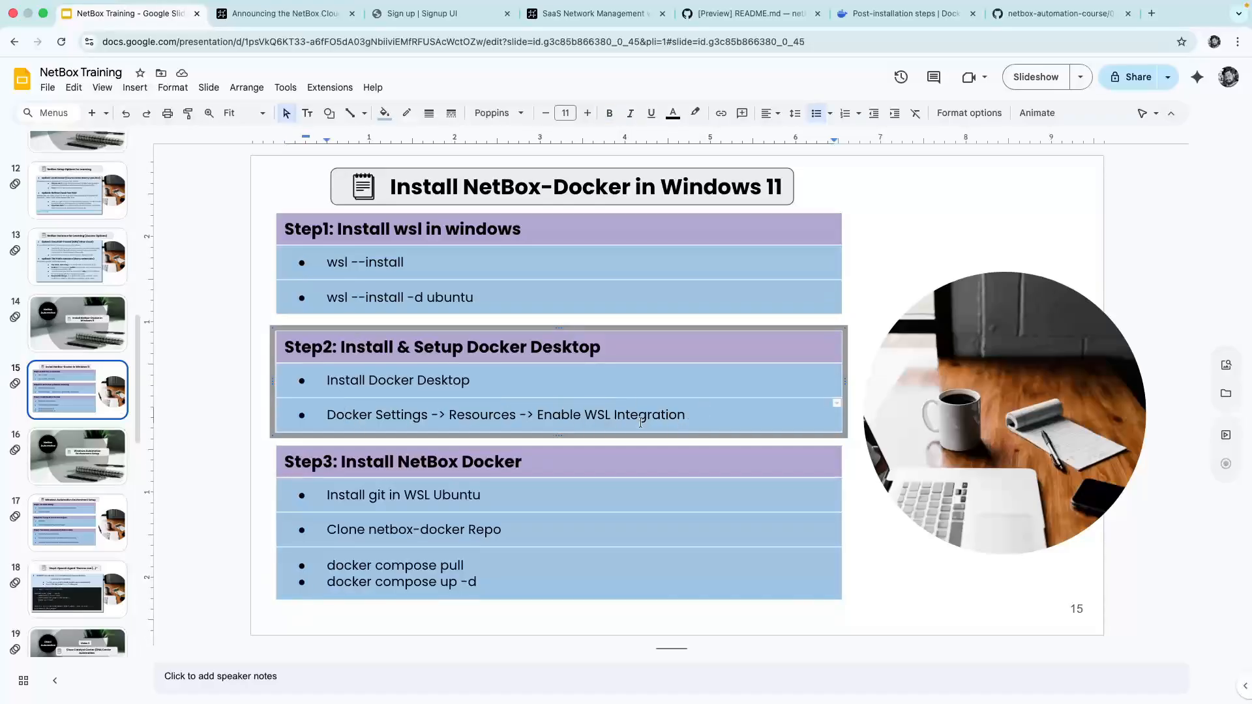
{"action": "left_click_drag", "start_coordinate": [613, 420], "coordinate": [424, 410]}
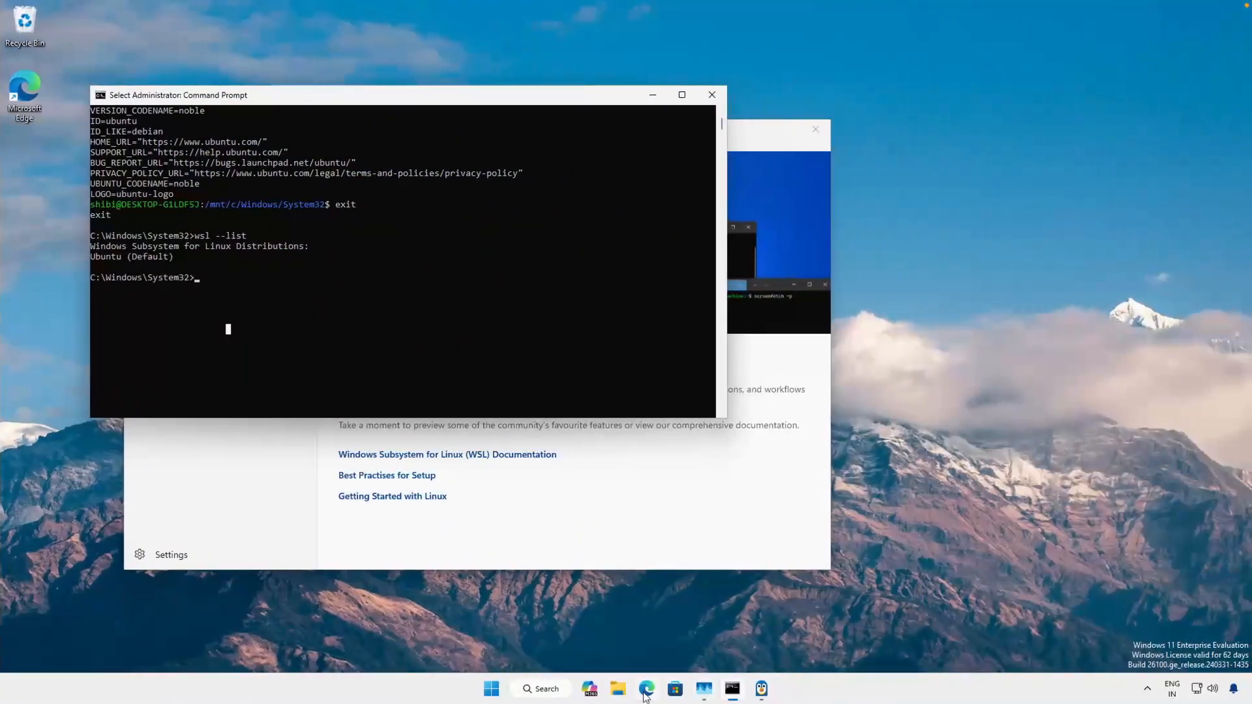
- Open the Docker Desktop for Windows install page in Edge, and run Docker Desktop Installer from the Downloads folder with permission to make changes
{"action": "left_click", "coordinate": [645, 691]}
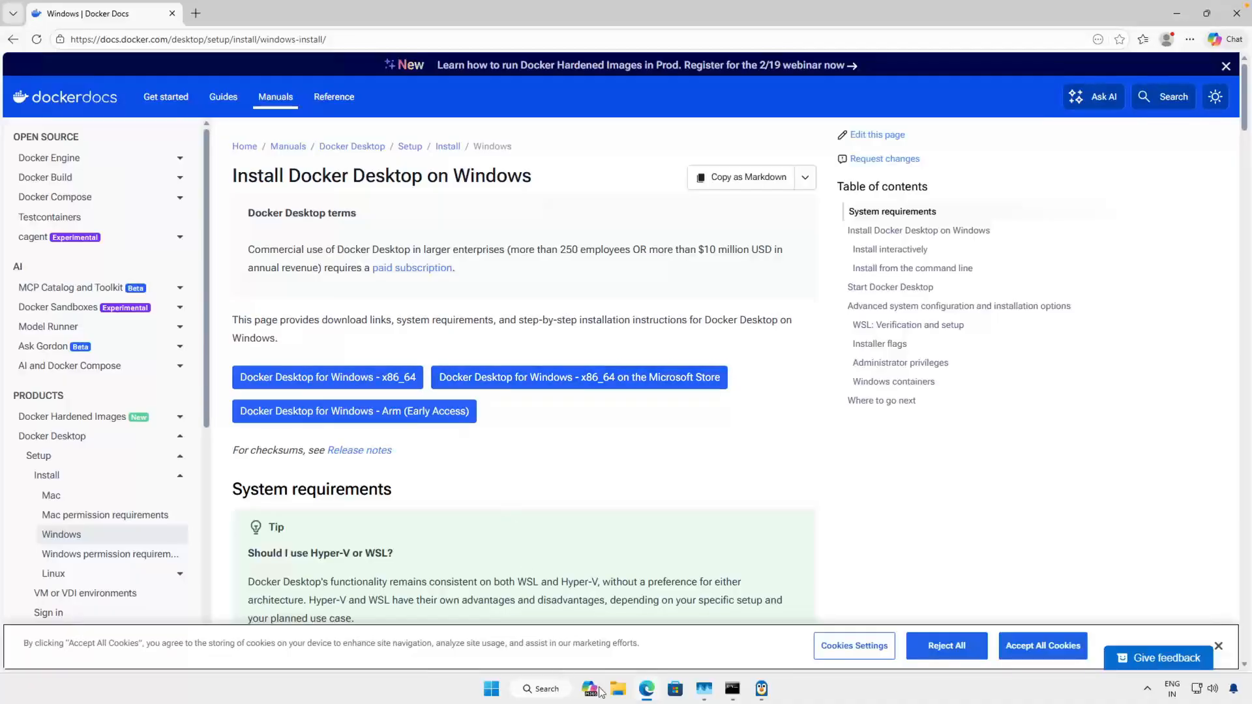
{"action": "left_click", "coordinate": [619, 693]}
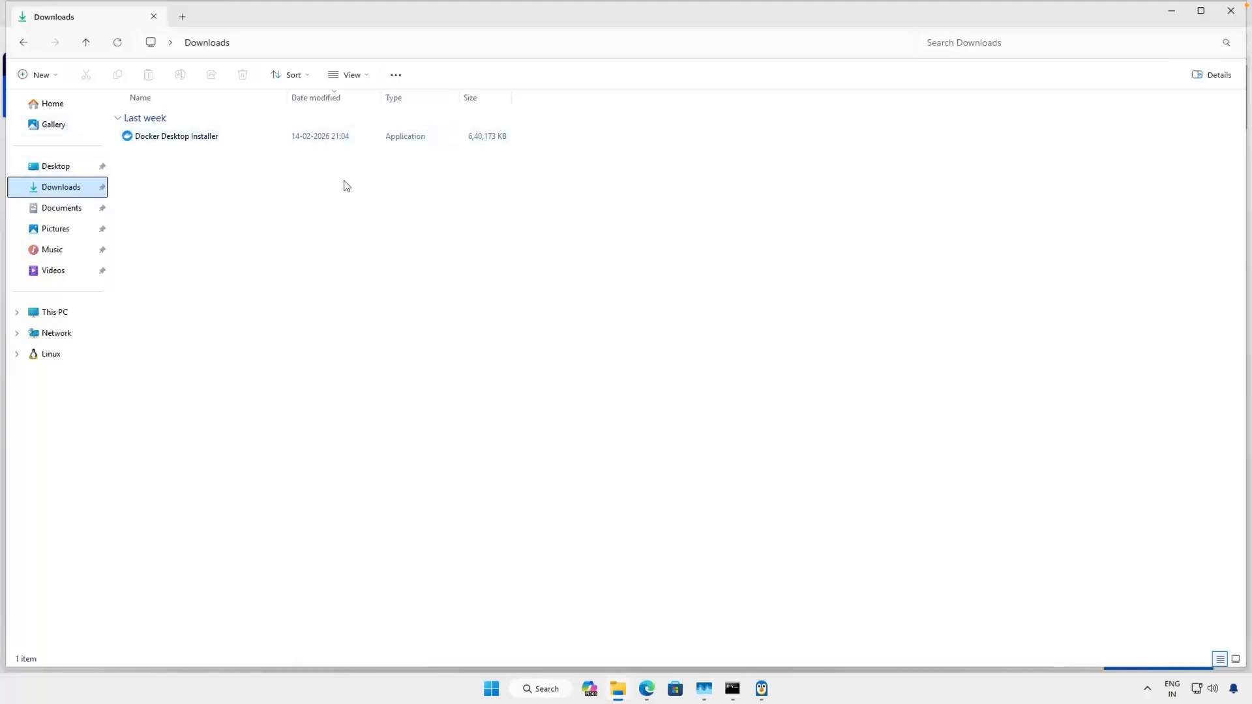
{"action": "left_click", "coordinate": [183, 138]}
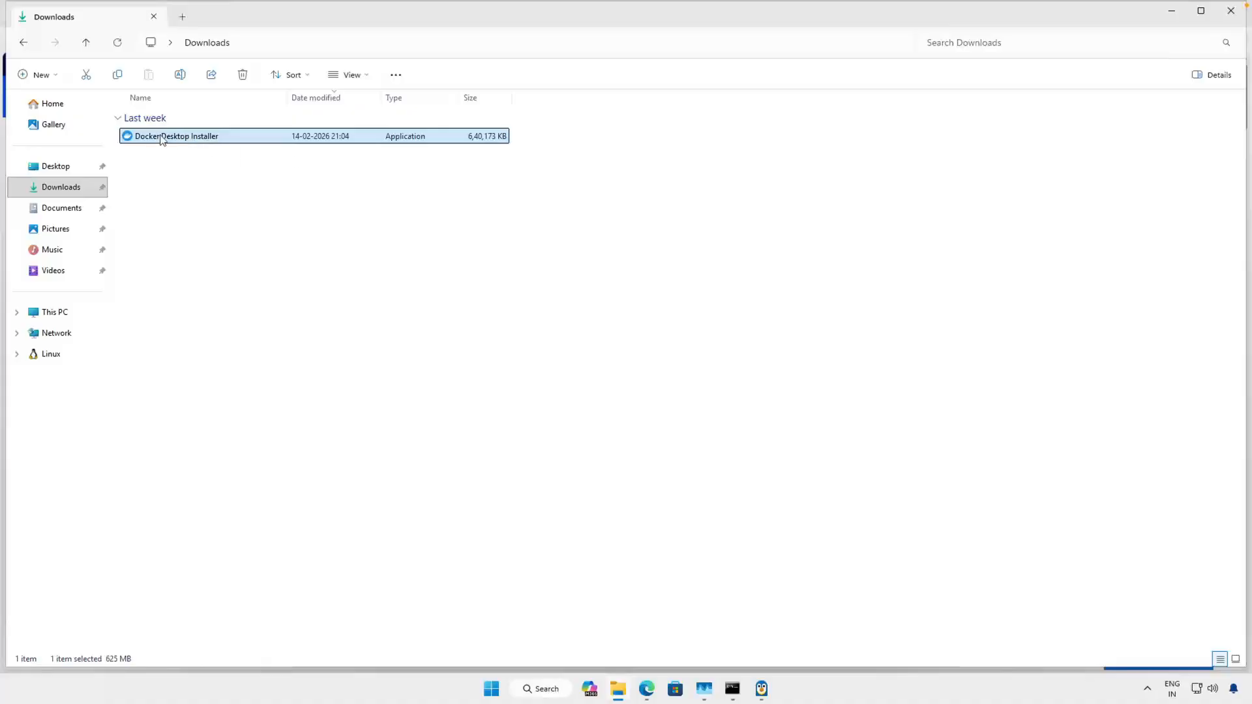
{"action": "left_click", "coordinate": [163, 131]}
{"action": "left_click", "coordinate": [256, 136]}
{"action": "double_click", "coordinate": [258, 140]}
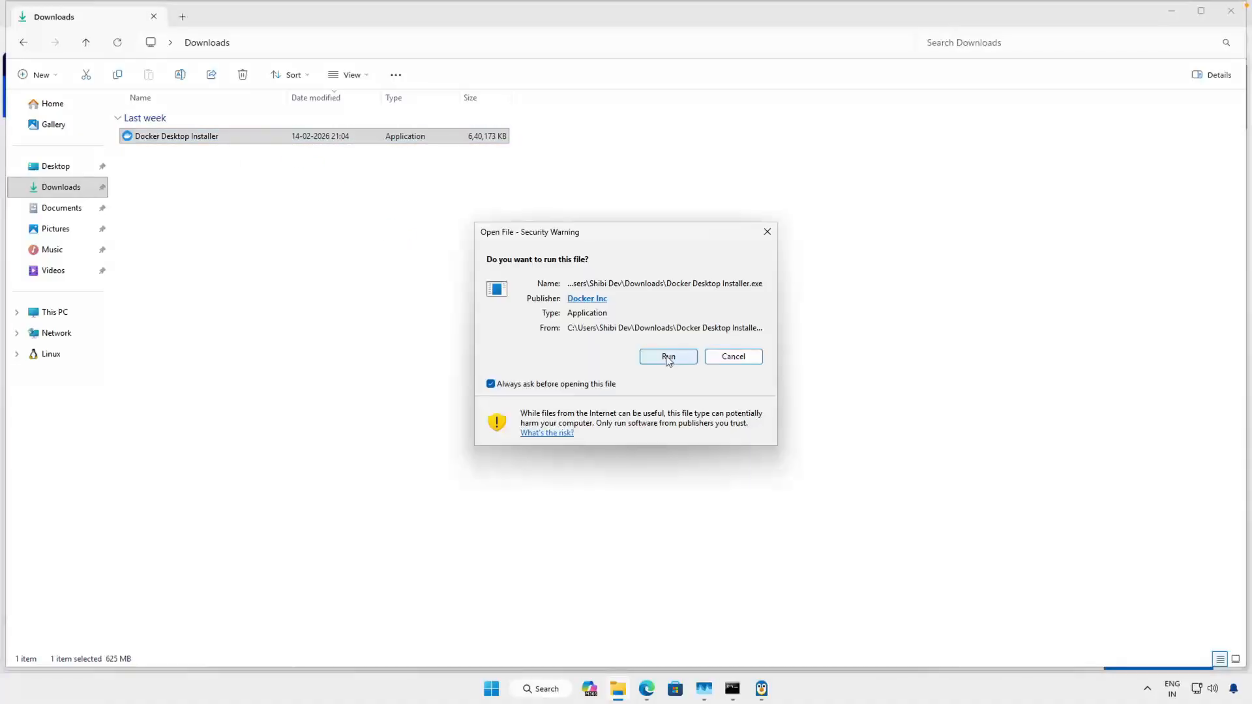
{"action": "left_click", "coordinate": [670, 356]}
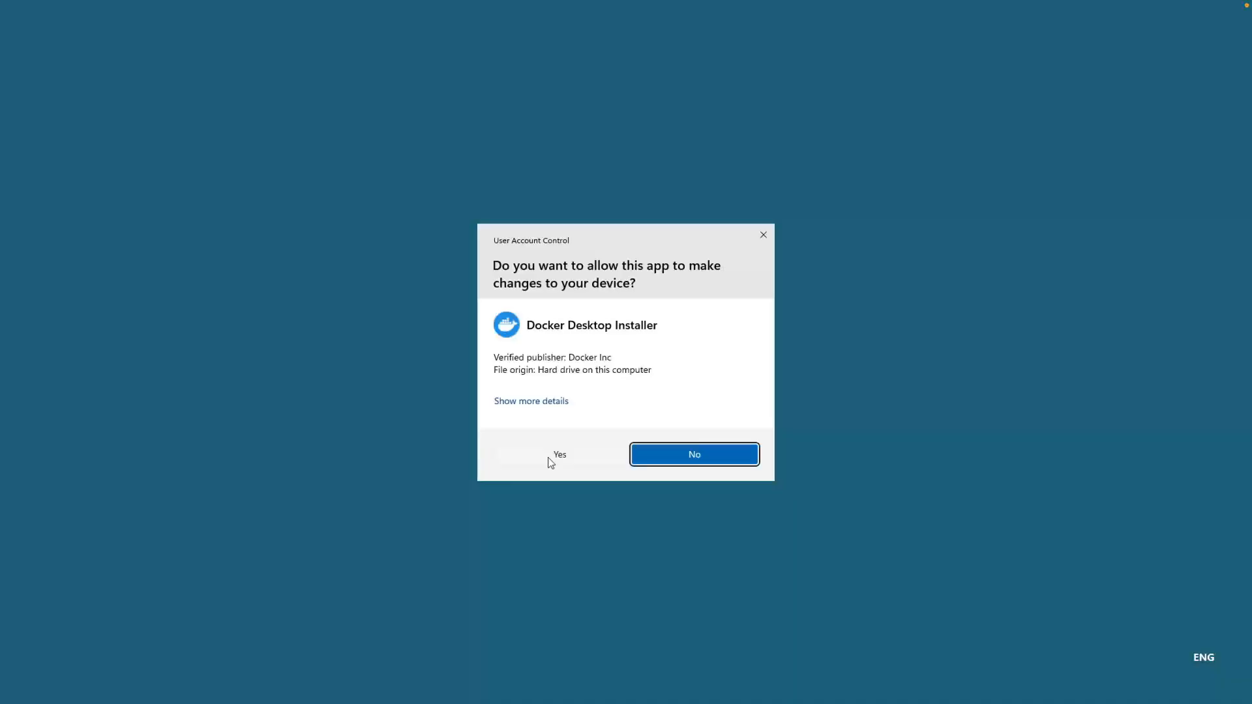
{"action": "left_click", "coordinate": [552, 458]}
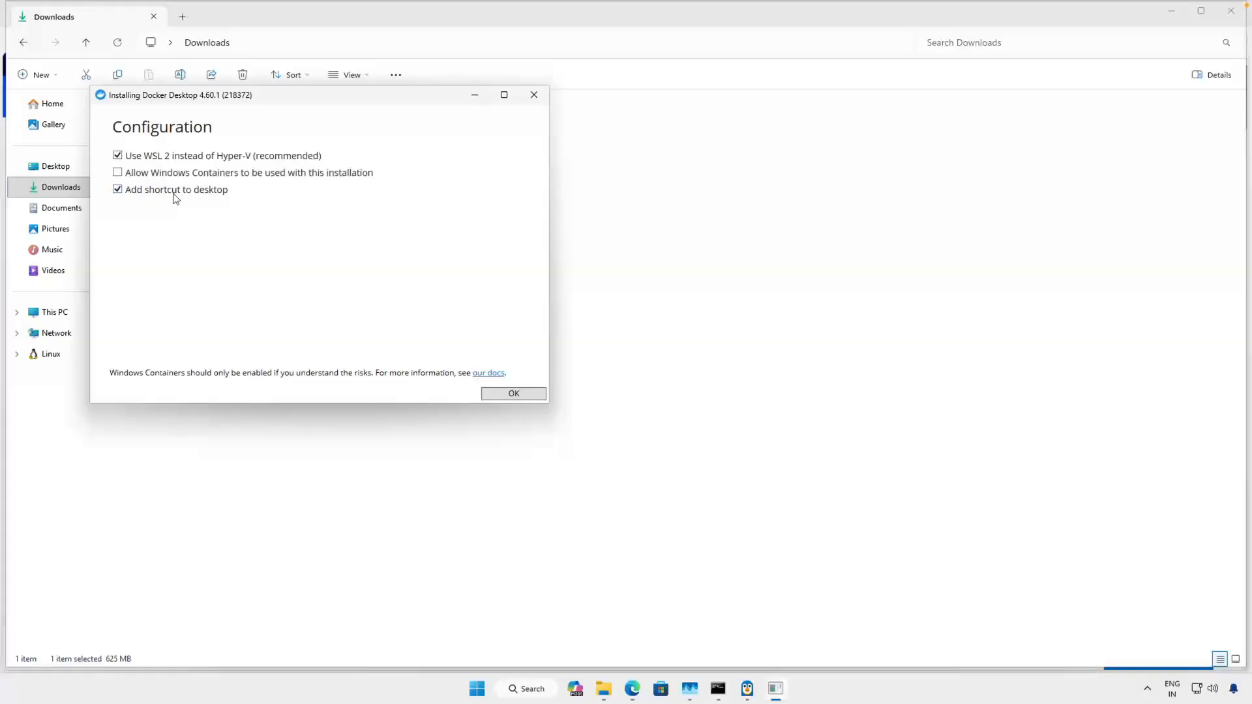
- Install Docker Desktop using WSL 2 with a desktop shortcut and without Windows Containers, and restart Windows to complete it
{"action": "left_click", "coordinate": [514, 394]}
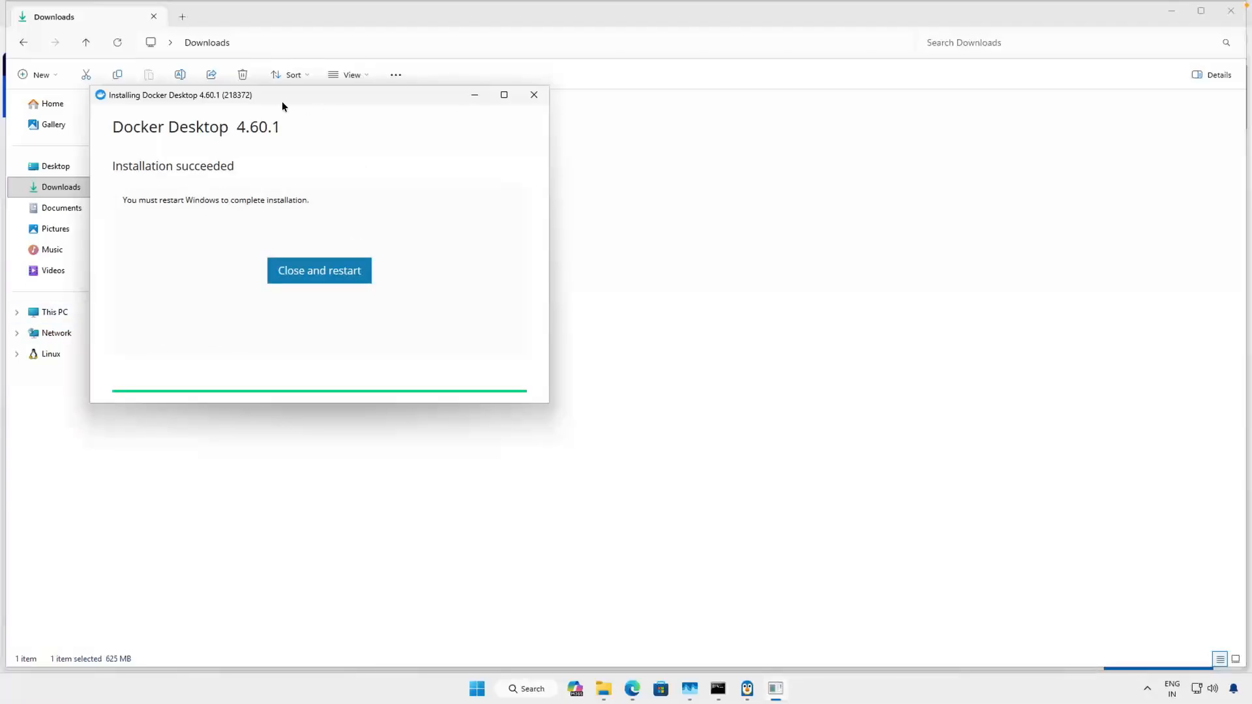
{"action": "left_click", "coordinate": [323, 277]}
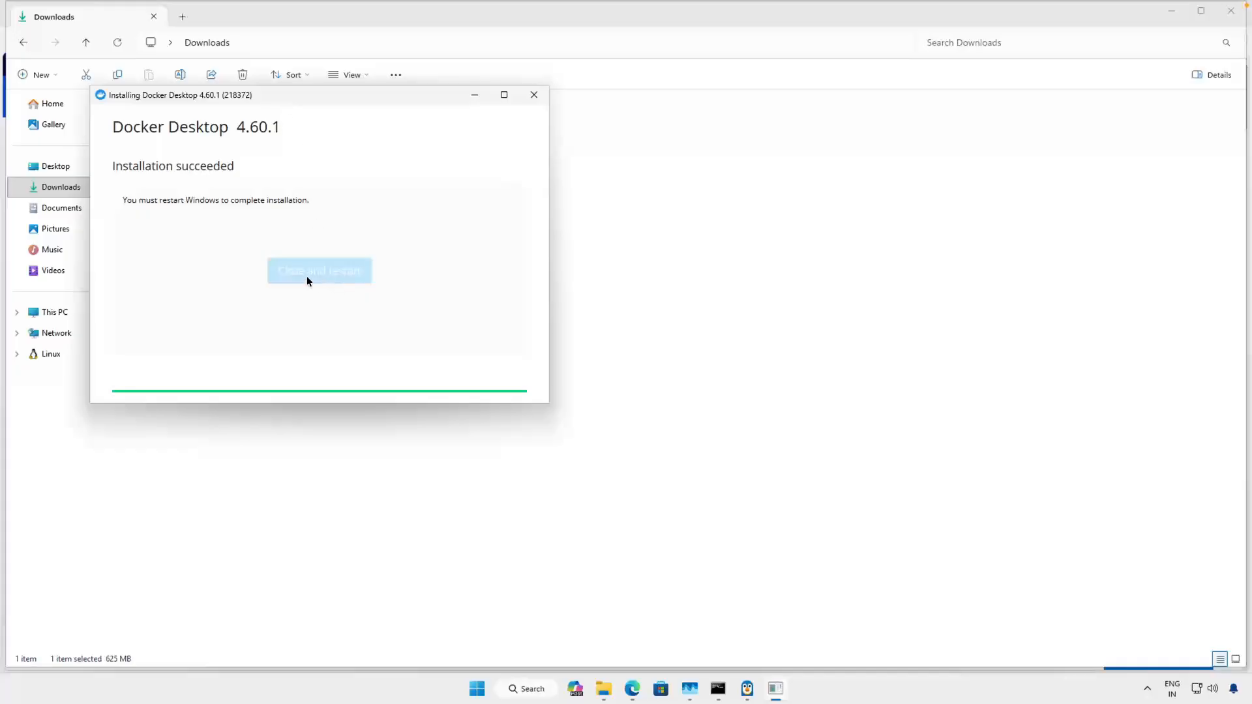
{"action": "left_click", "coordinate": [317, 278]}
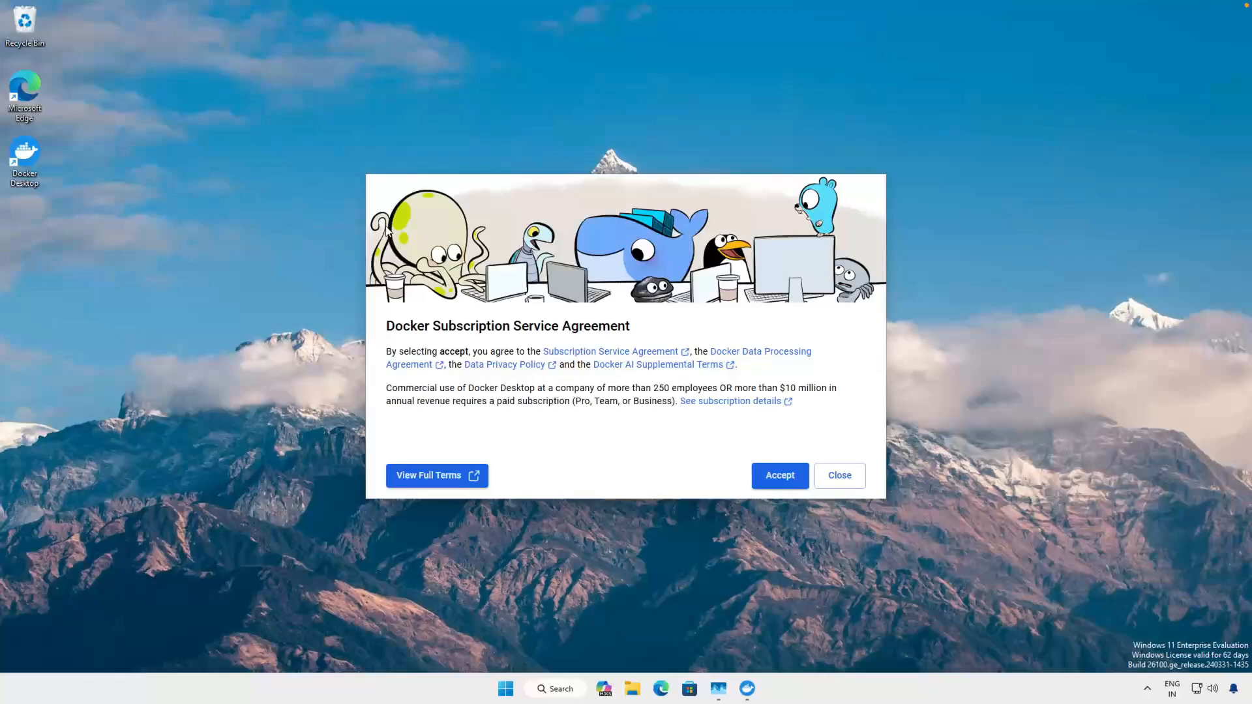
- Open Command Prompt as administrator and list the WSL distributions with wsl --list
{"action": "key", "text": "super+s"}
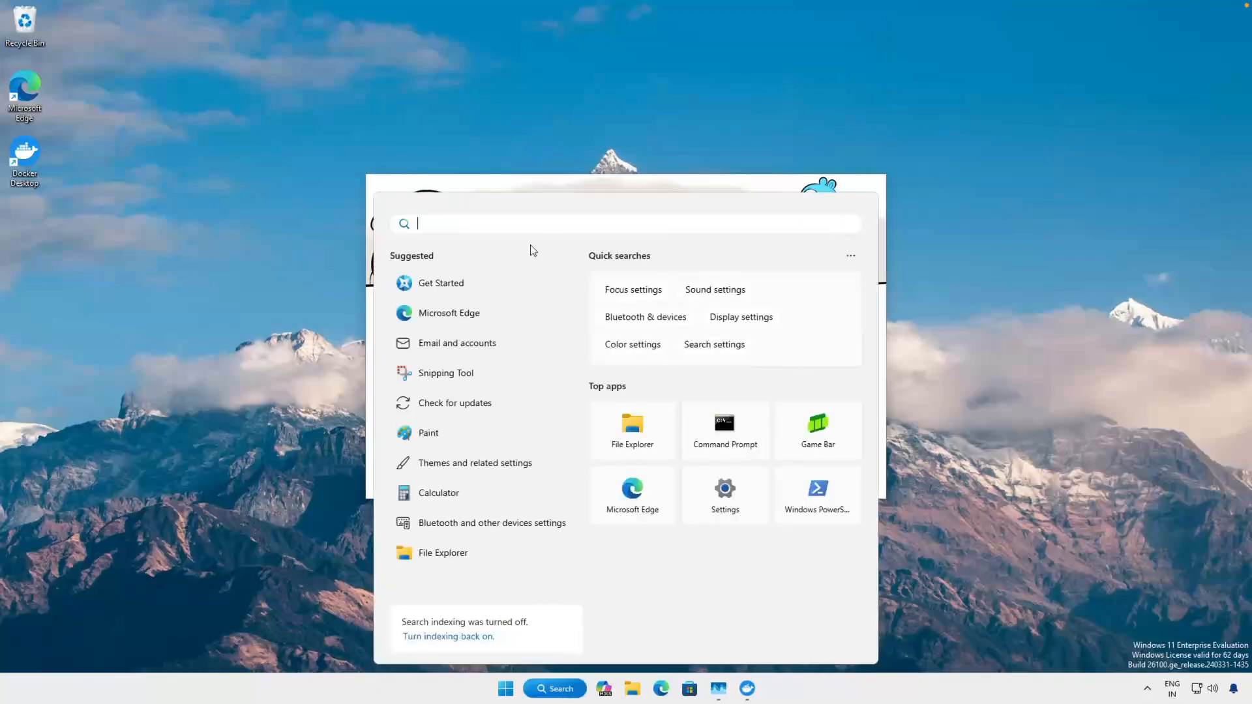
{"action": "type", "text": "cmd"}
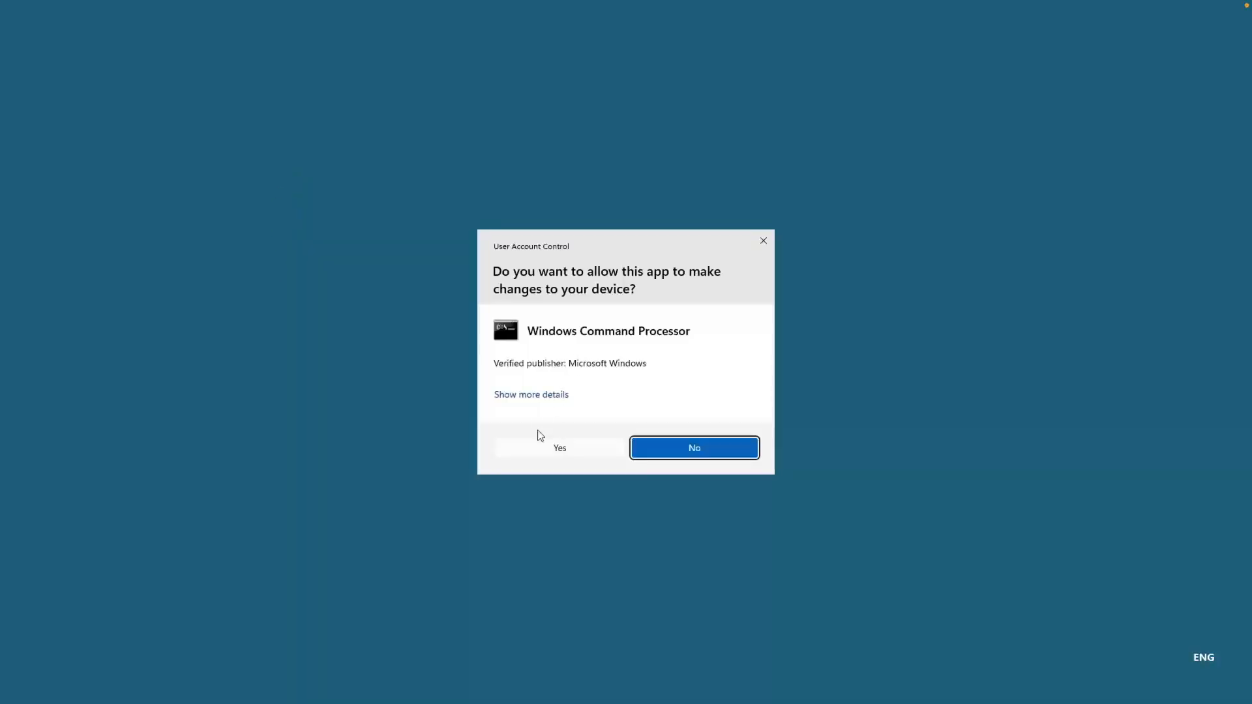
{"action": "left_click", "coordinate": [540, 440]}
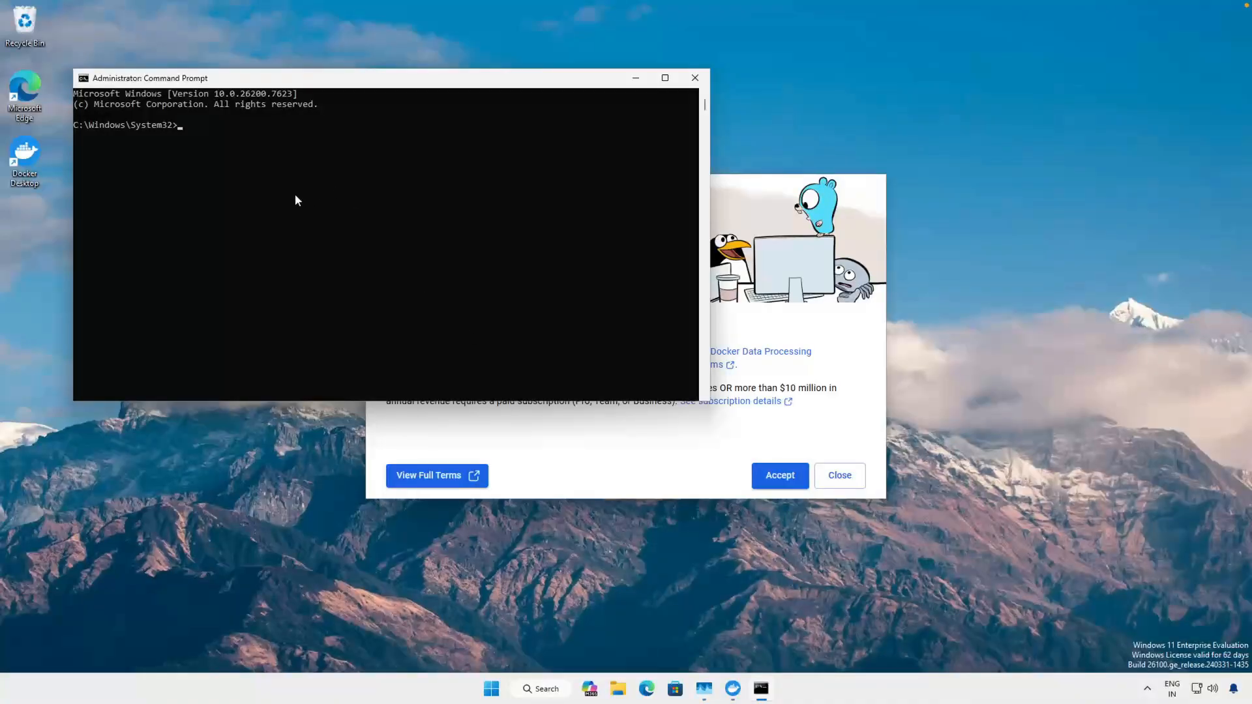
{"action": "type", "text": "wsl --list"}
{"action": "key", "text": "Return"}
{"action": "left_click_drag", "start_coordinate": [158, 144], "coordinate": [62, 146]}
{"action": "left_click", "coordinate": [149, 149]}
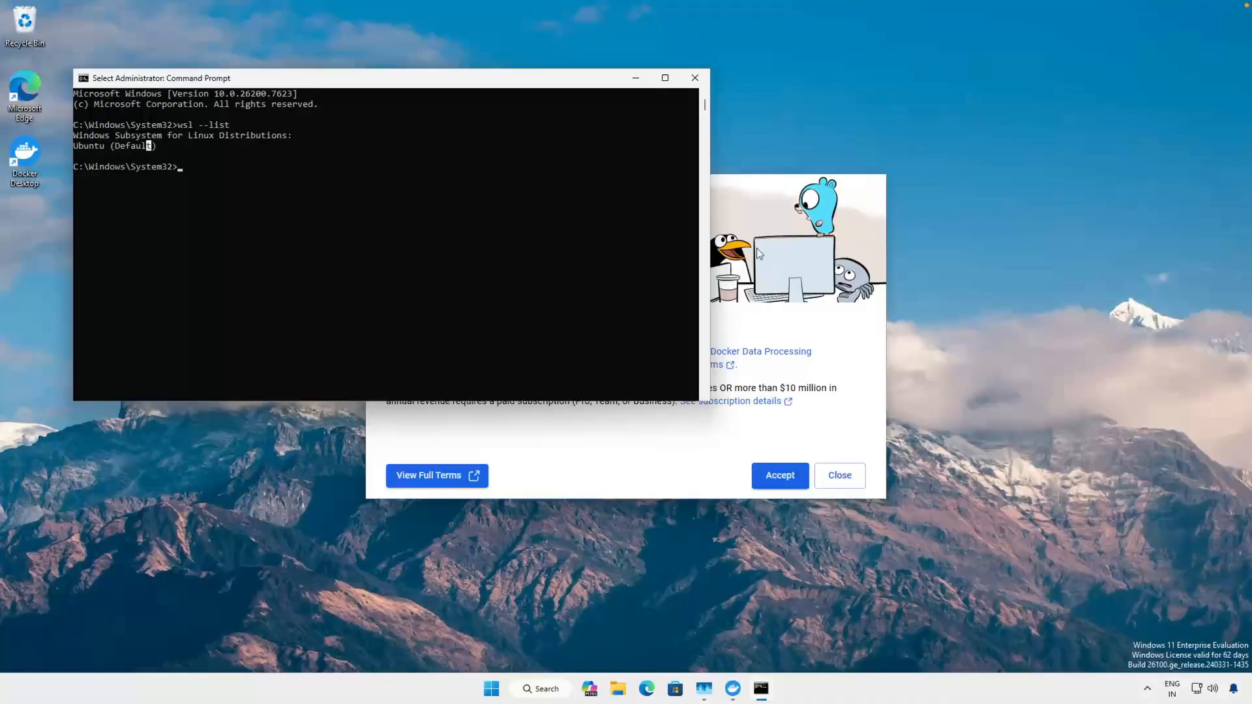
- Accept the Docker Subscription Service Agreement and skip the sign-in on the Docker welcome screen
{"action": "left_click", "coordinate": [657, 476]}
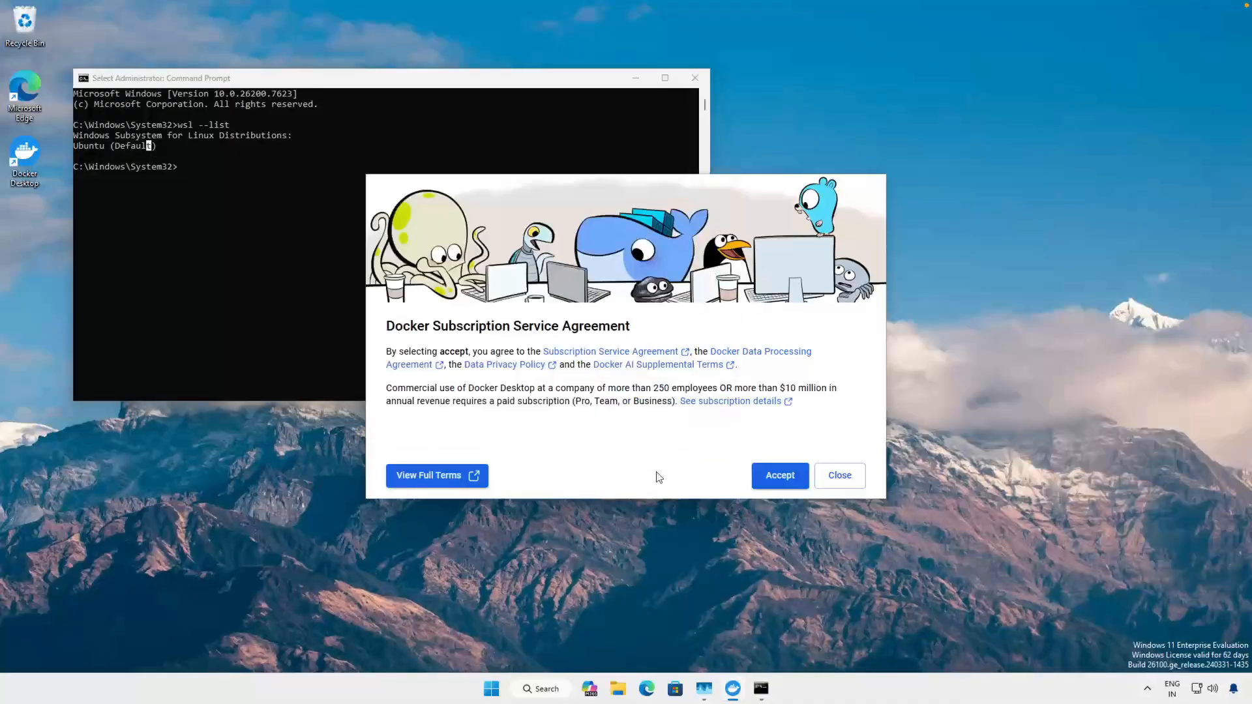
{"action": "left_click", "coordinate": [776, 480]}
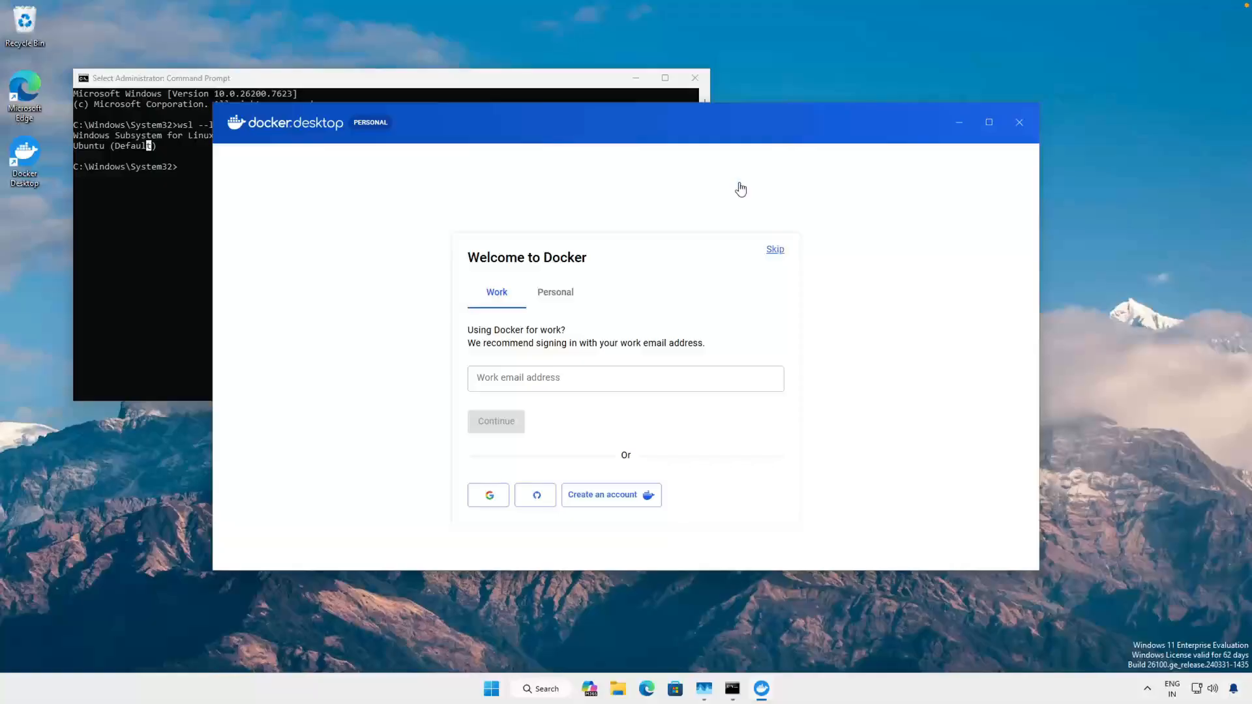
{"action": "left_click", "coordinate": [776, 252]}
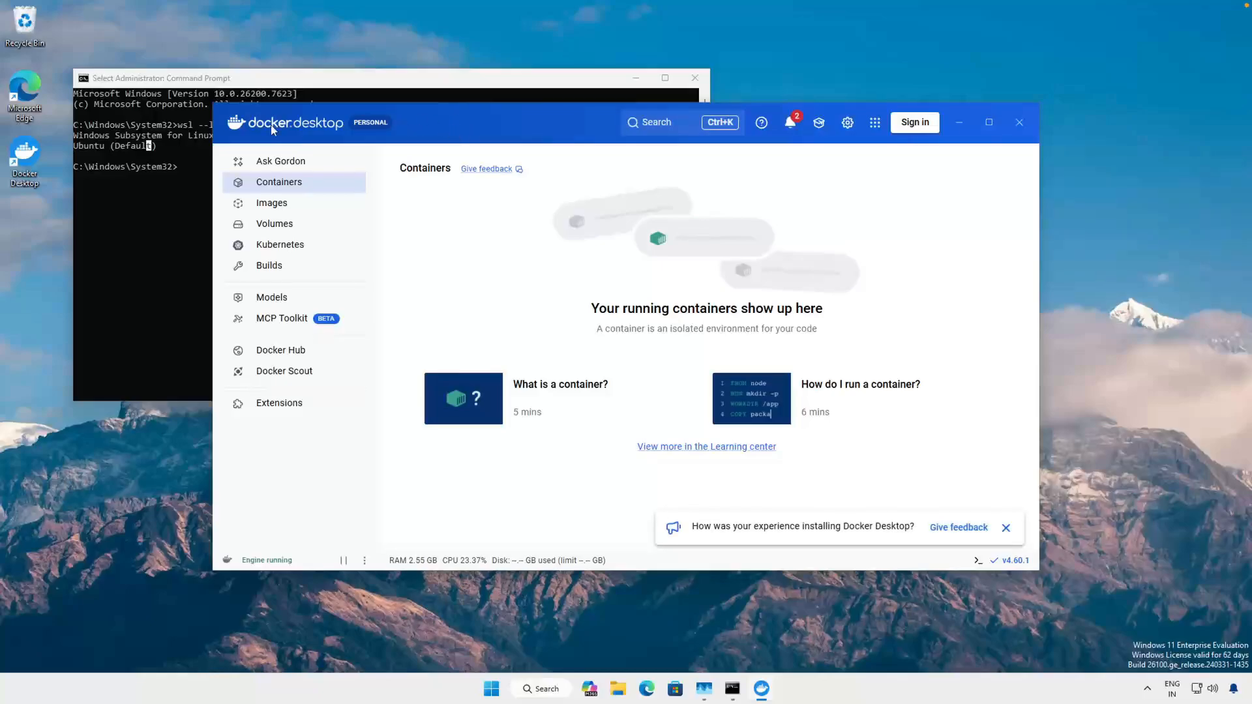
- Run wsl --list again in Command Prompt and check for the docker-desktop distribution
{"action": "left_click", "coordinate": [173, 191]}
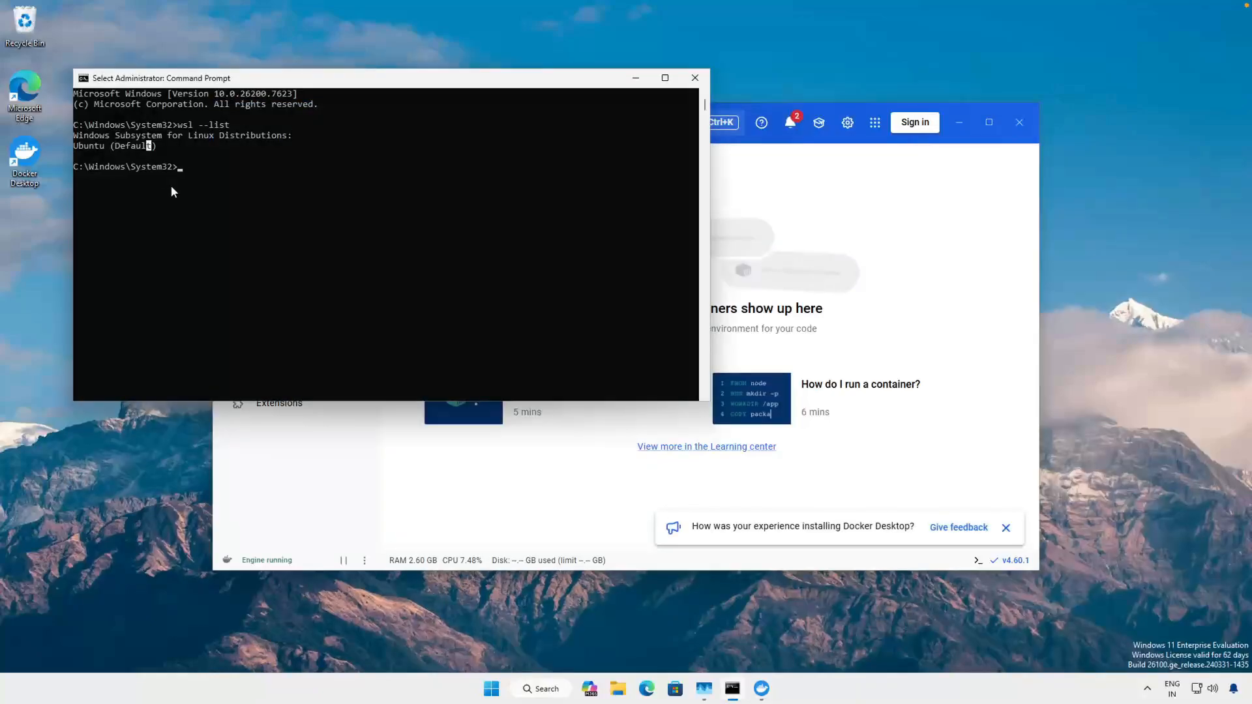
{"action": "key", "text": "Up"}
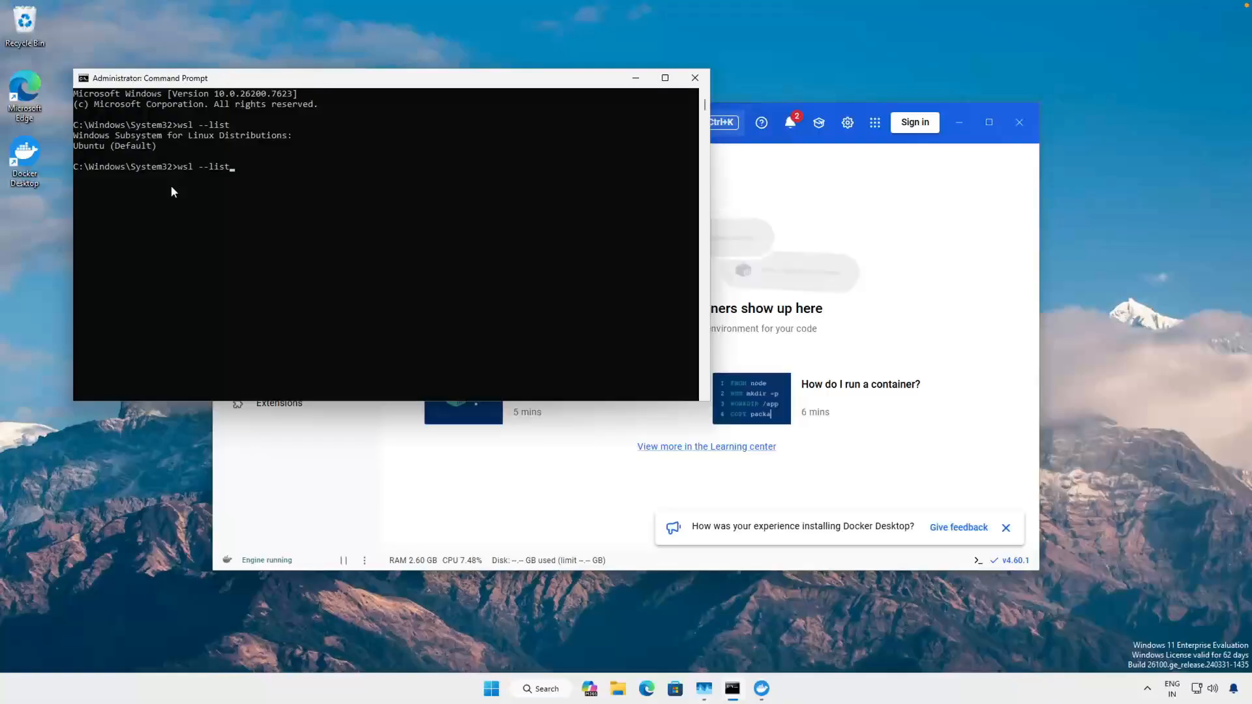
{"action": "key", "text": "Return"}
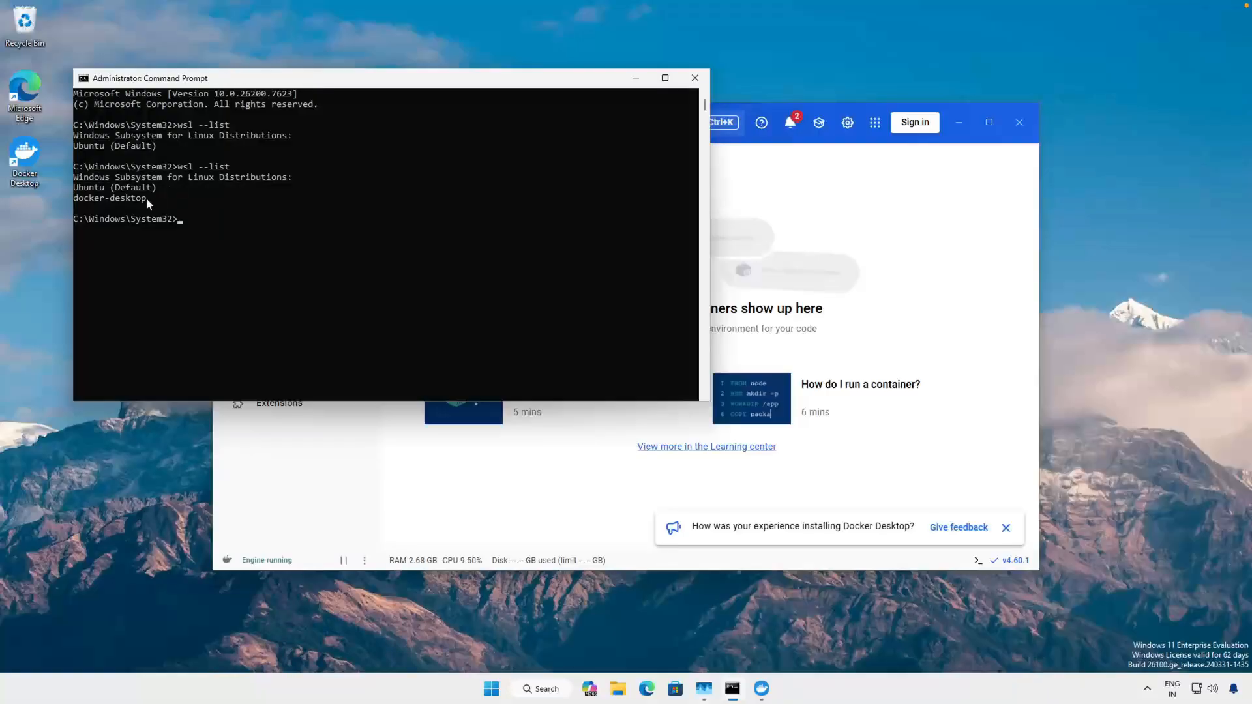
{"action": "left_click_drag", "start_coordinate": [146, 198], "coordinate": [75, 200]}
{"action": "left_click", "coordinate": [123, 195]}
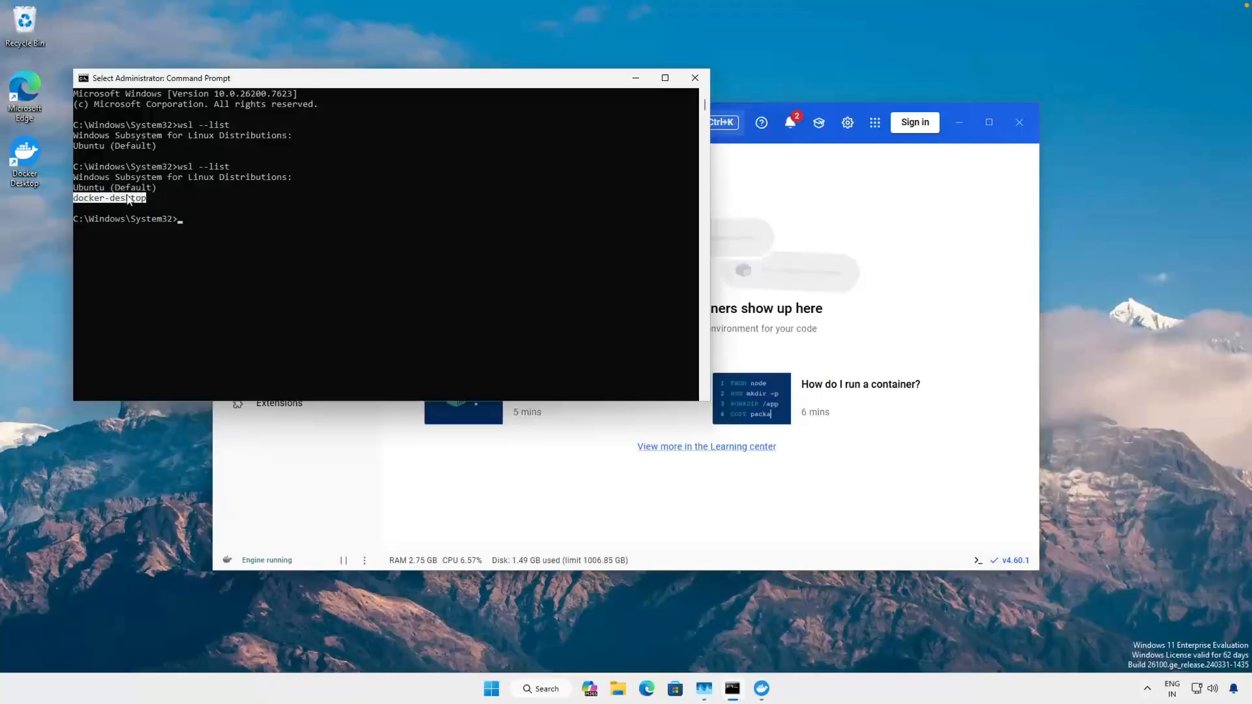
- Enable WSL integration for the Ubuntu distro in the Docker Desktop resource settings, and apply the change with a restart
{"action": "left_click", "coordinate": [266, 498]}
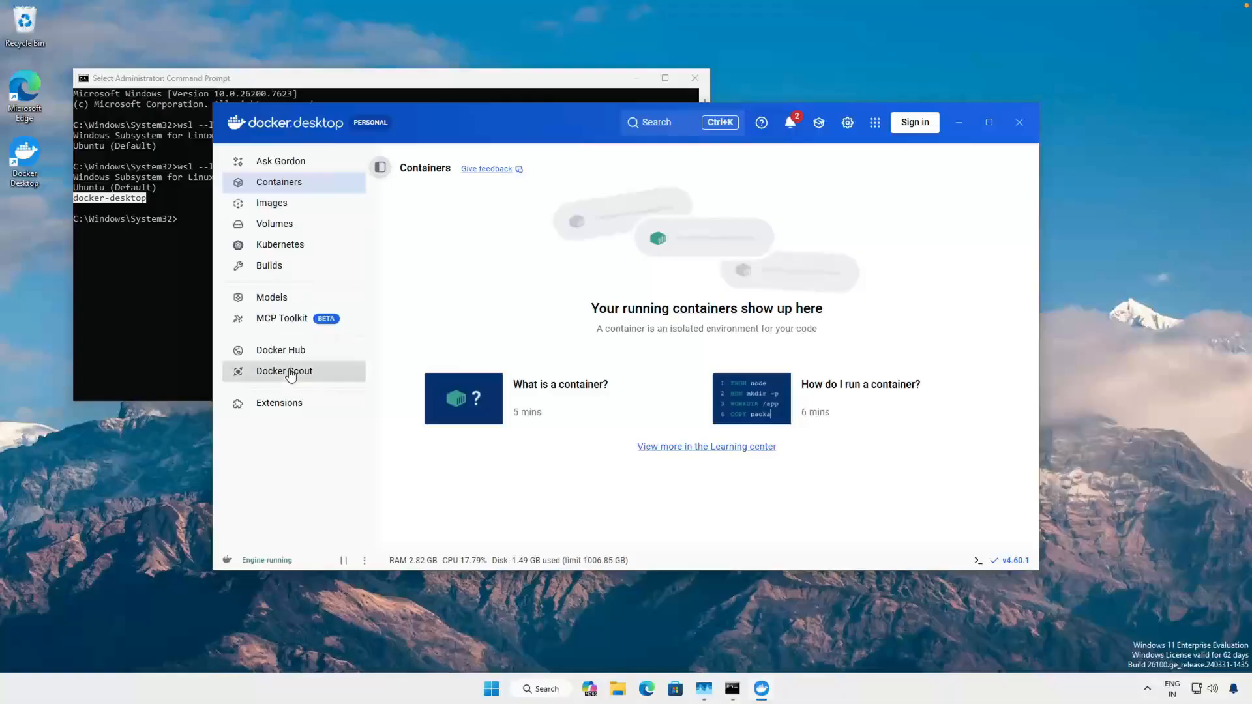
{"action": "left_click", "coordinate": [848, 122]}
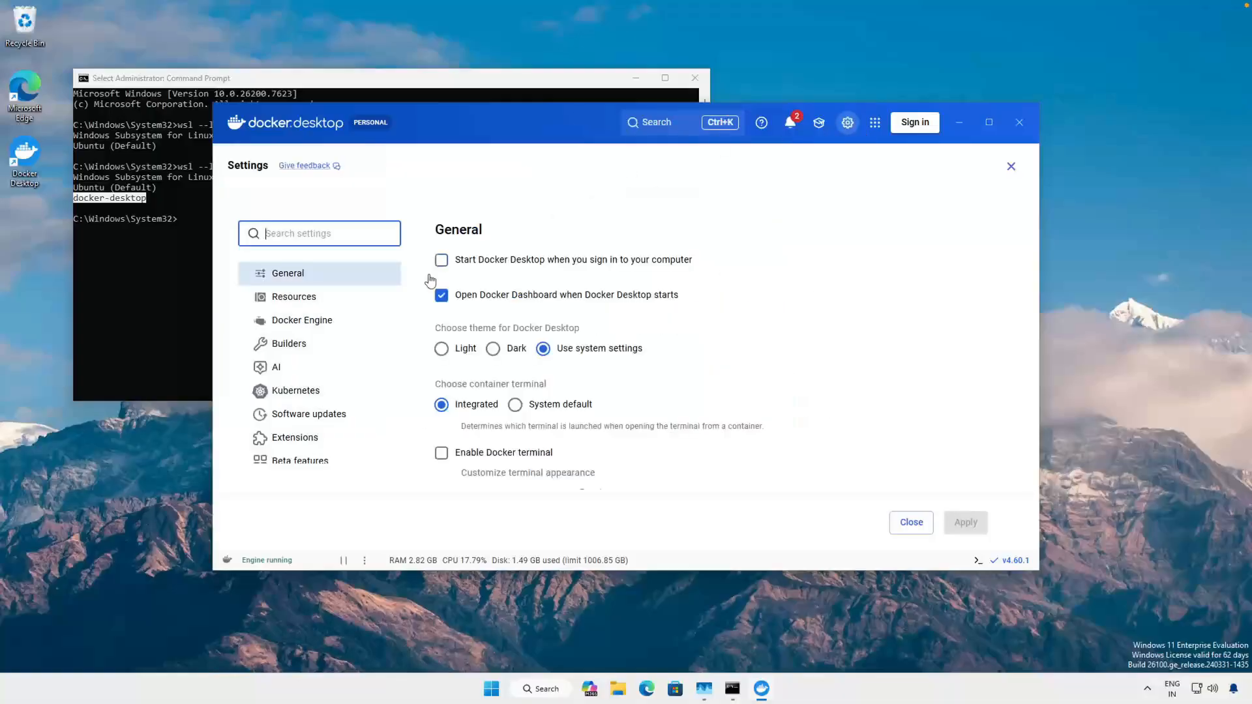
{"action": "left_click", "coordinate": [318, 297]}
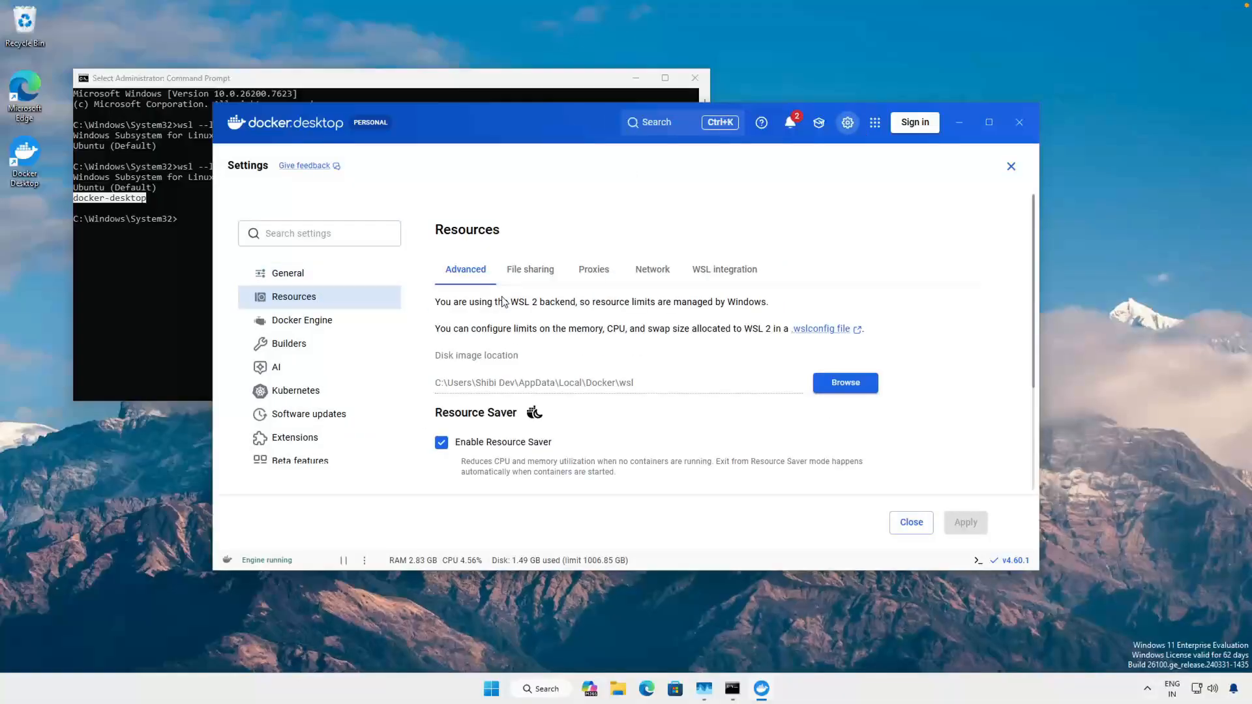
{"action": "left_click", "coordinate": [733, 274]}
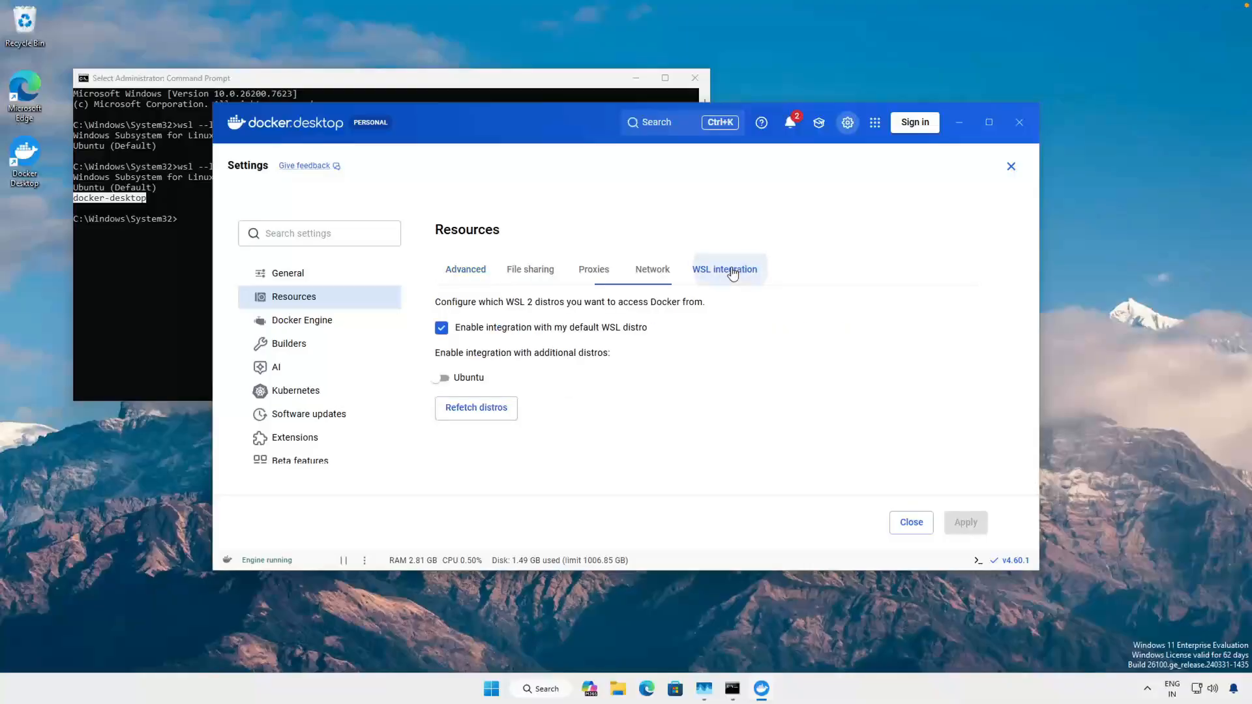
{"action": "left_click", "coordinate": [446, 381]}
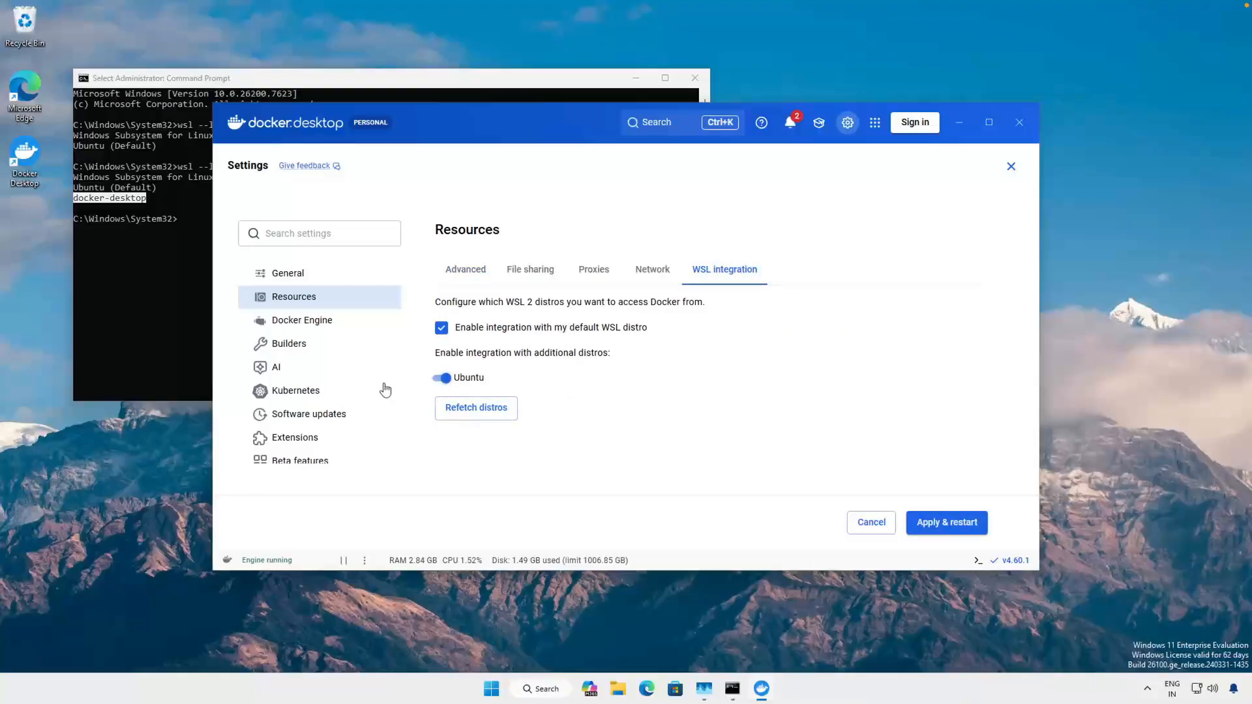
{"action": "left_click", "coordinate": [940, 525]}
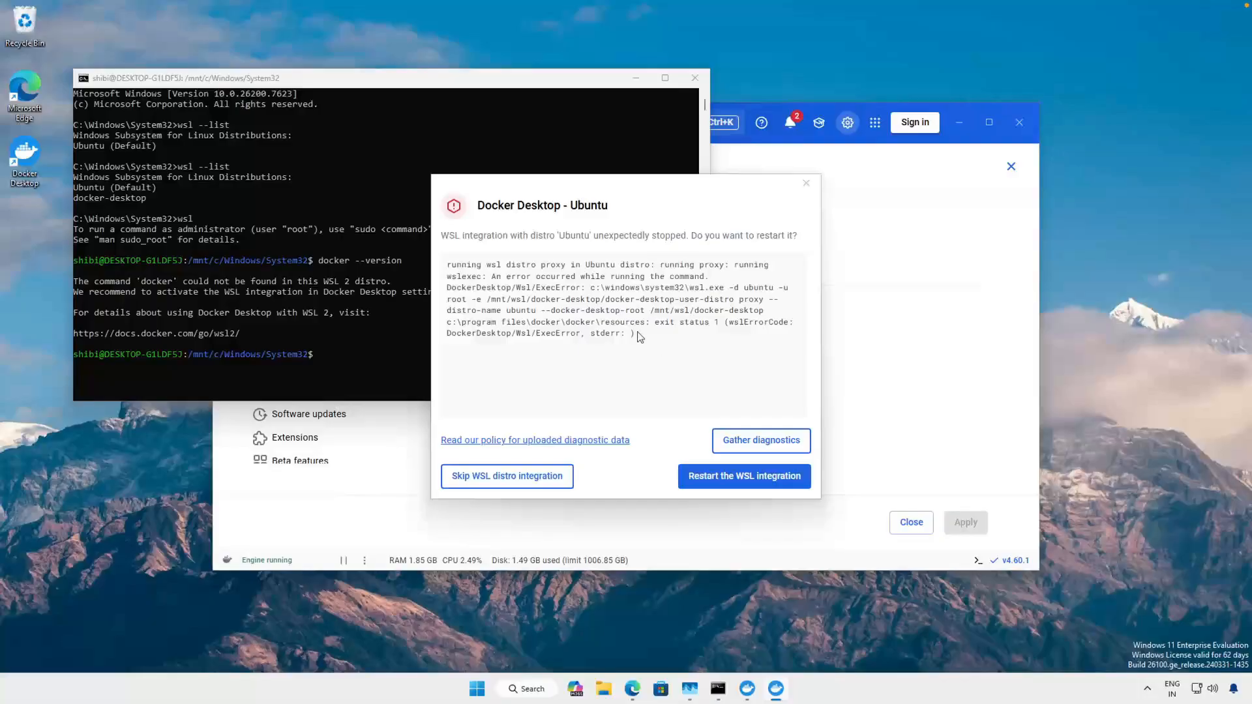
- Highlight and read the full error text in the Docker Desktop - Ubuntu dialog about the WSL integration
{"action": "left_click_drag", "start_coordinate": [637, 334], "coordinate": [419, 248]}
{"action": "left_click", "coordinate": [638, 323]}
{"action": "left_click_drag", "start_coordinate": [636, 334], "coordinate": [449, 265]}
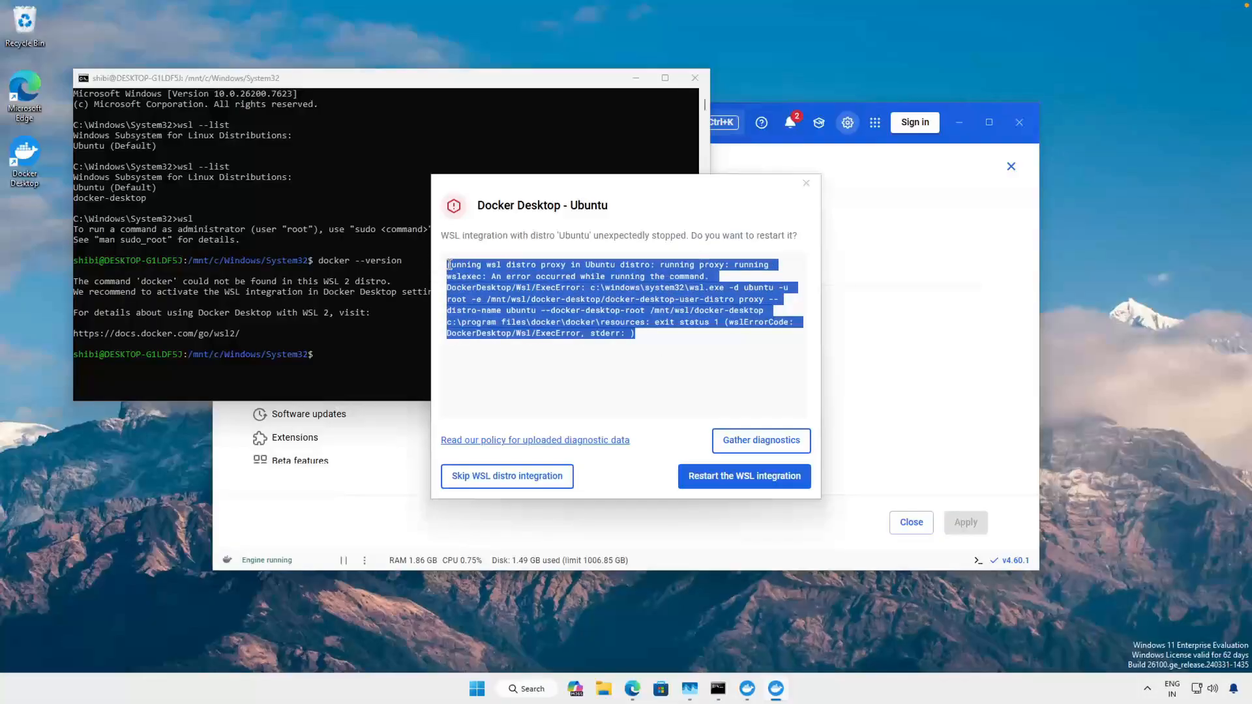
- Switch to Edge, move the error dialog aside, and examine GitHub issue #14979 in docker/for-win about broken WSL distro integration
{"action": "left_click", "coordinate": [632, 693]}
{"action": "left_click_drag", "start_coordinate": [568, 189], "coordinate": [891, 163]}
{"action": "scroll", "coordinate": [409, 497], "scroll_direction": "down", "scroll_amount": 2}
{"action": "scroll", "coordinate": [519, 440], "scroll_direction": "down", "scroll_amount": 15}
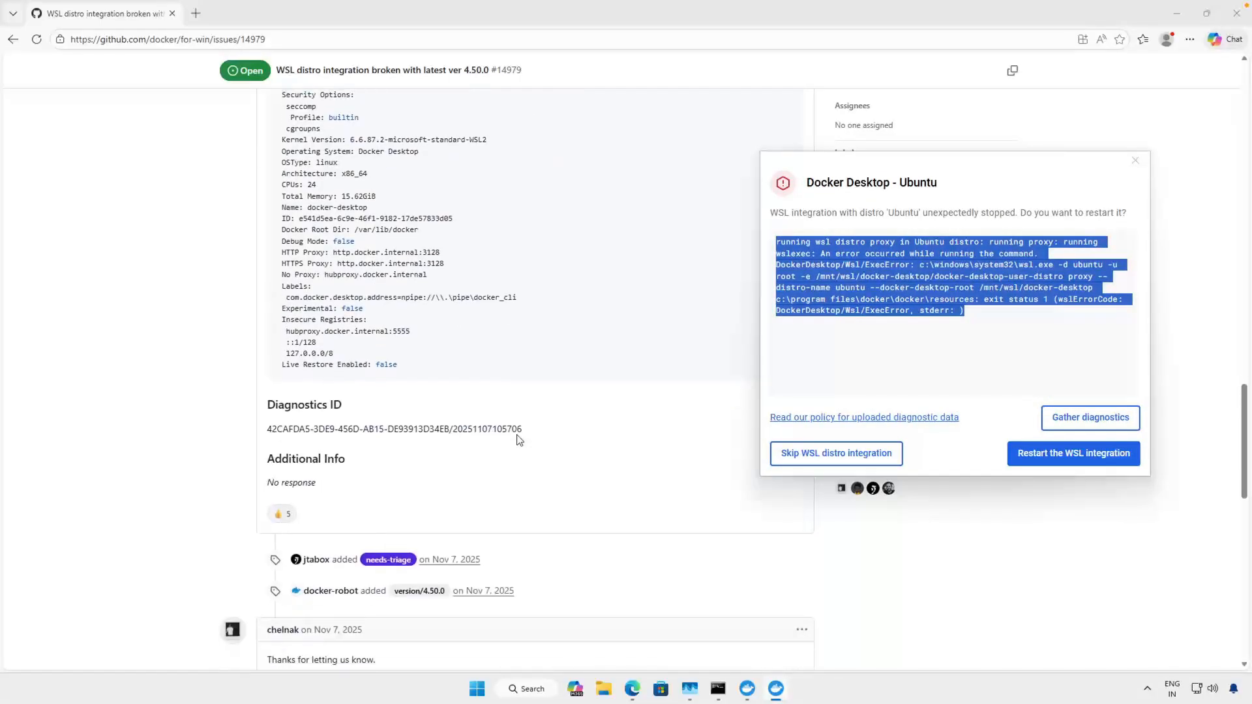
{"action": "scroll", "coordinate": [519, 440], "scroll_direction": "up", "scroll_amount": 8}
{"action": "scroll", "coordinate": [519, 440], "scroll_direction": "up", "scroll_amount": 7}
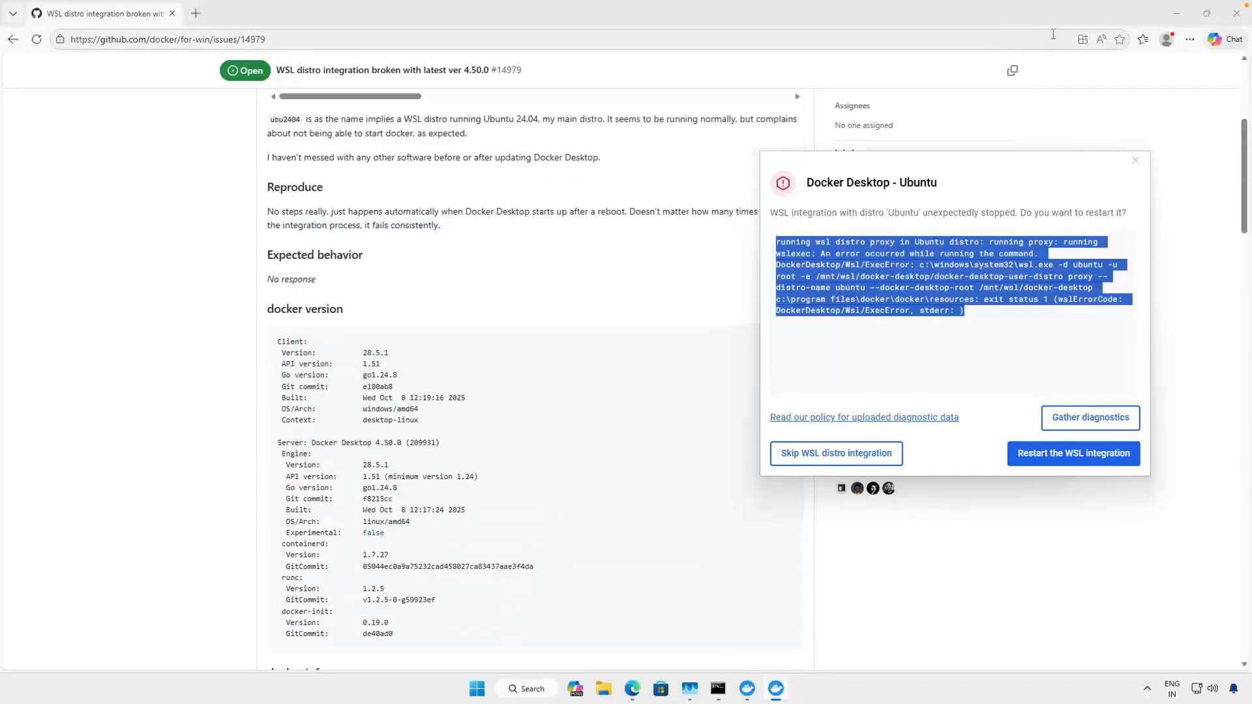
- Minimize Edge, dismiss the Docker Desktop - Ubuntu error dialog, and close the Docker Desktop window
{"action": "left_click", "coordinate": [1179, 20]}
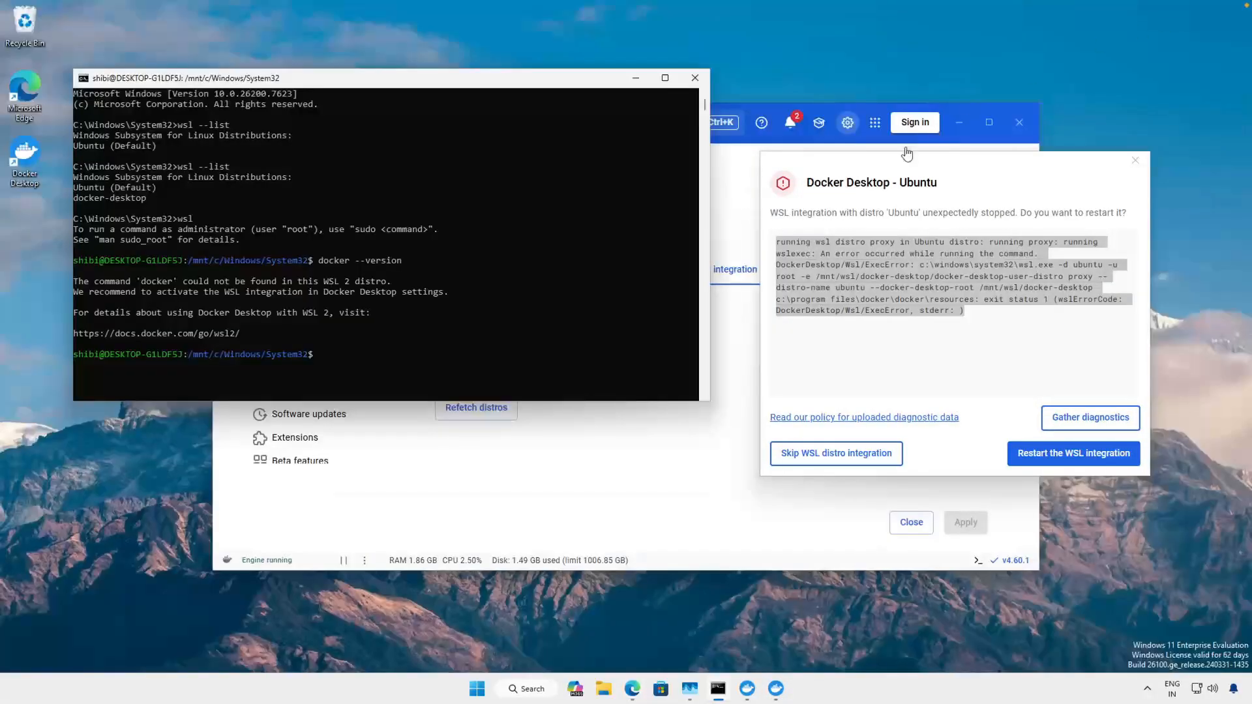
{"action": "left_click", "coordinate": [1136, 161]}
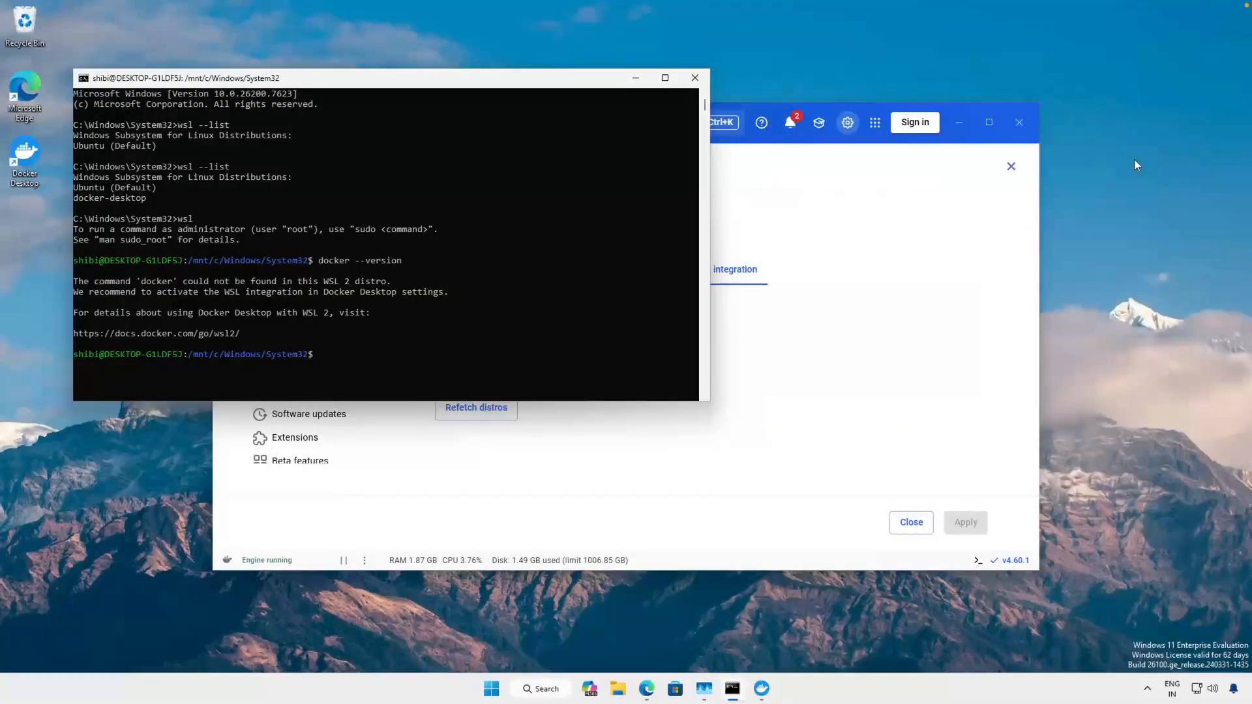
{"action": "left_click", "coordinate": [1019, 123]}
- Exit the Ubuntu shell back to the Windows prompt and shut down WSL with wsl --shutdown
{"action": "type", "text": "wsl"}
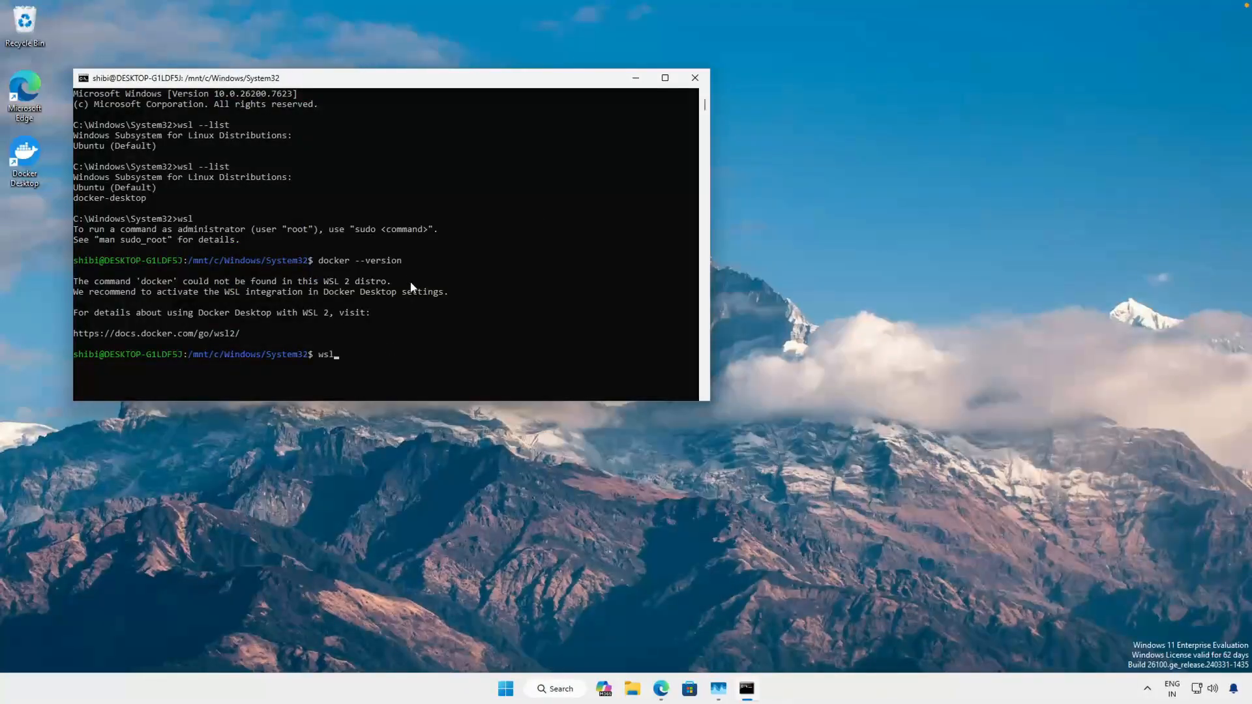
{"action": "type", "text": " --shutdown"}
{"action": "type", "text": "exit"}
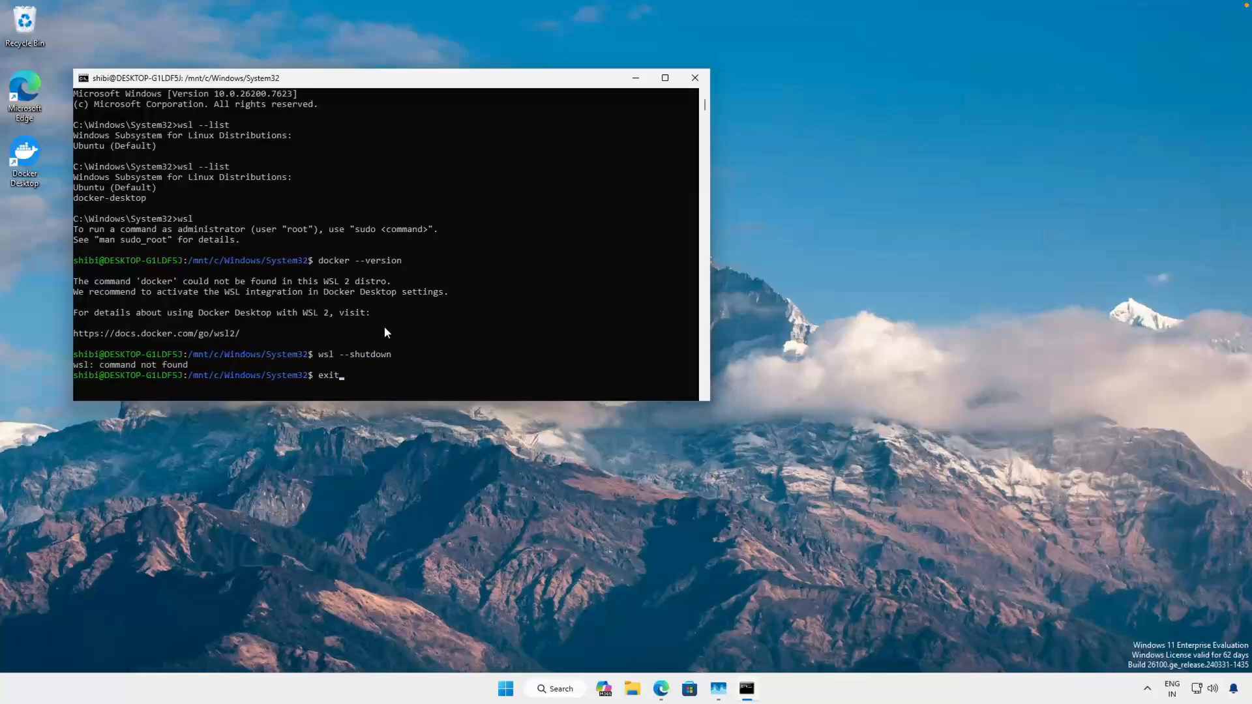
{"action": "key", "text": "Return"}
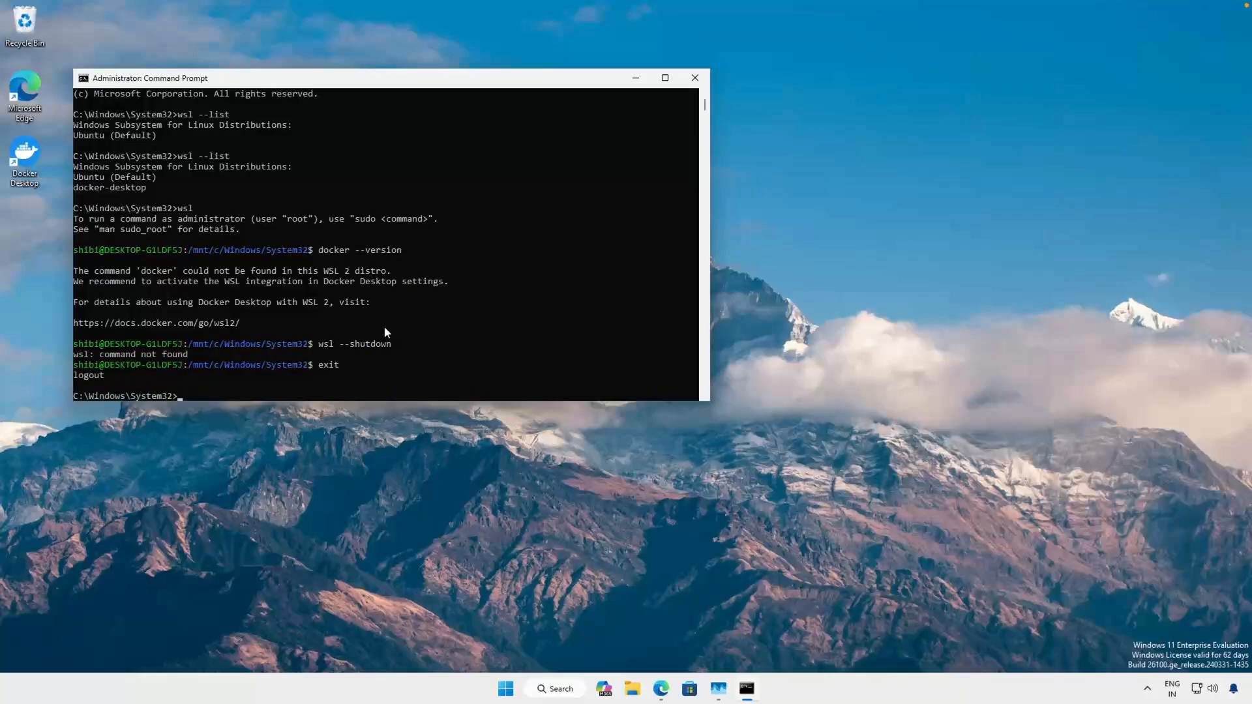
{"action": "type", "text": "wsl --shutdown"}
{"action": "key", "text": "Return"}
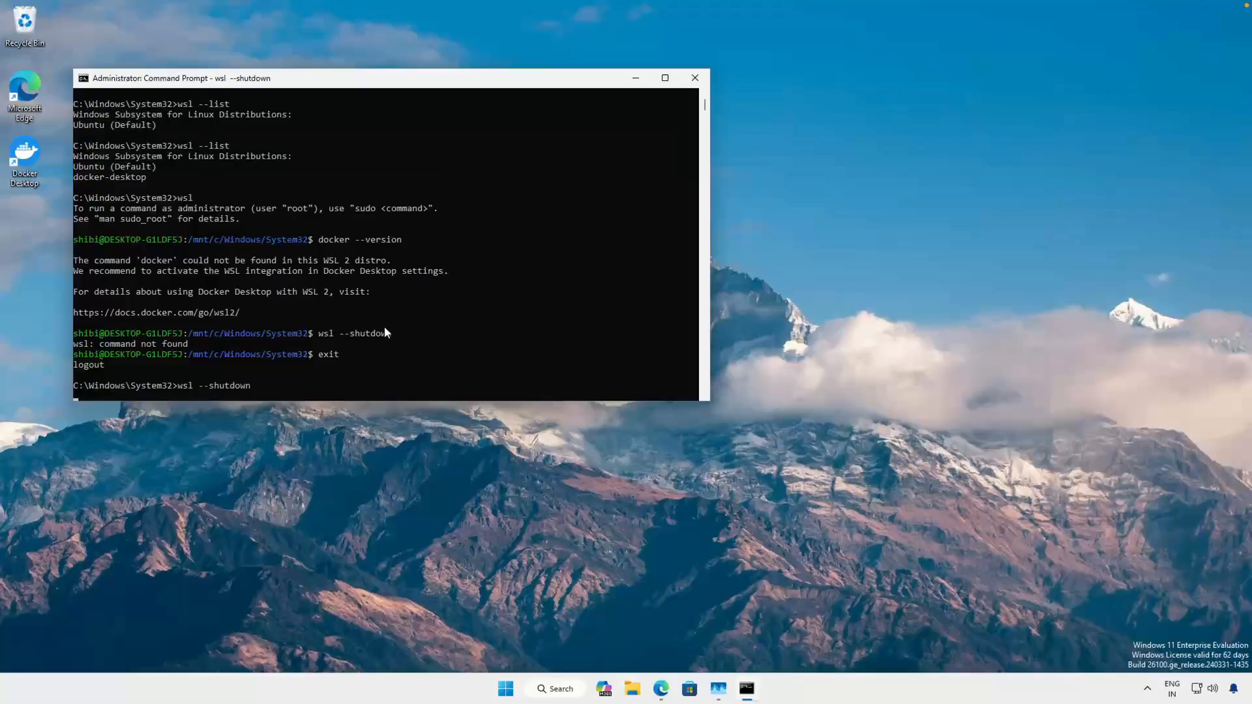
- Quit Docker Desktop completely from its background process and launch it again
{"action": "left_click", "coordinate": [1147, 689]}
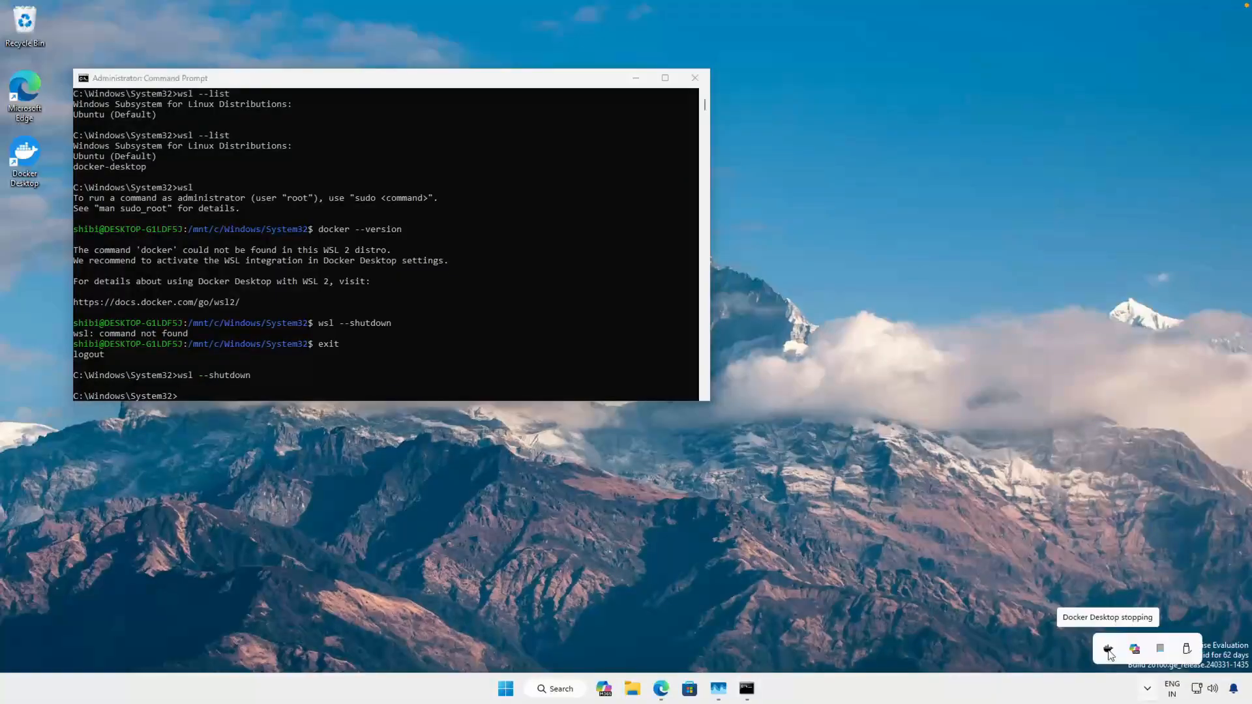
{"action": "right_click", "coordinate": [1110, 652]}
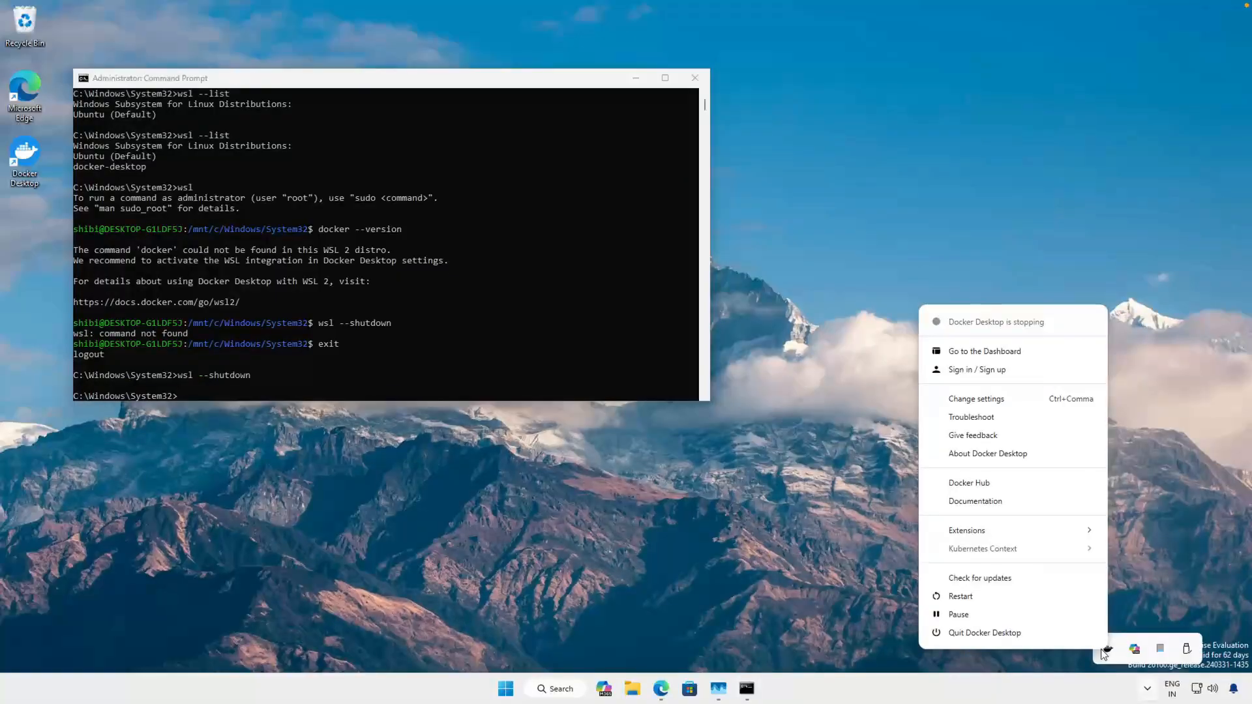
{"action": "left_click", "coordinate": [1000, 634]}
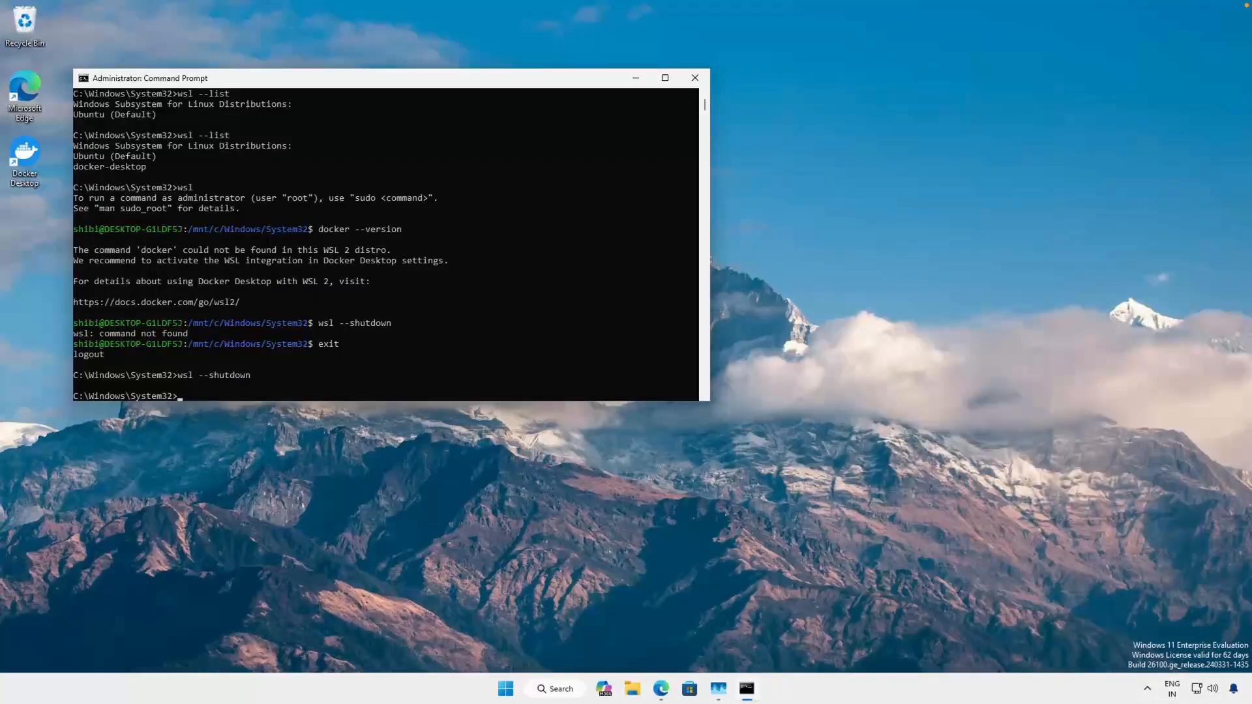
{"action": "left_click", "coordinate": [31, 152]}
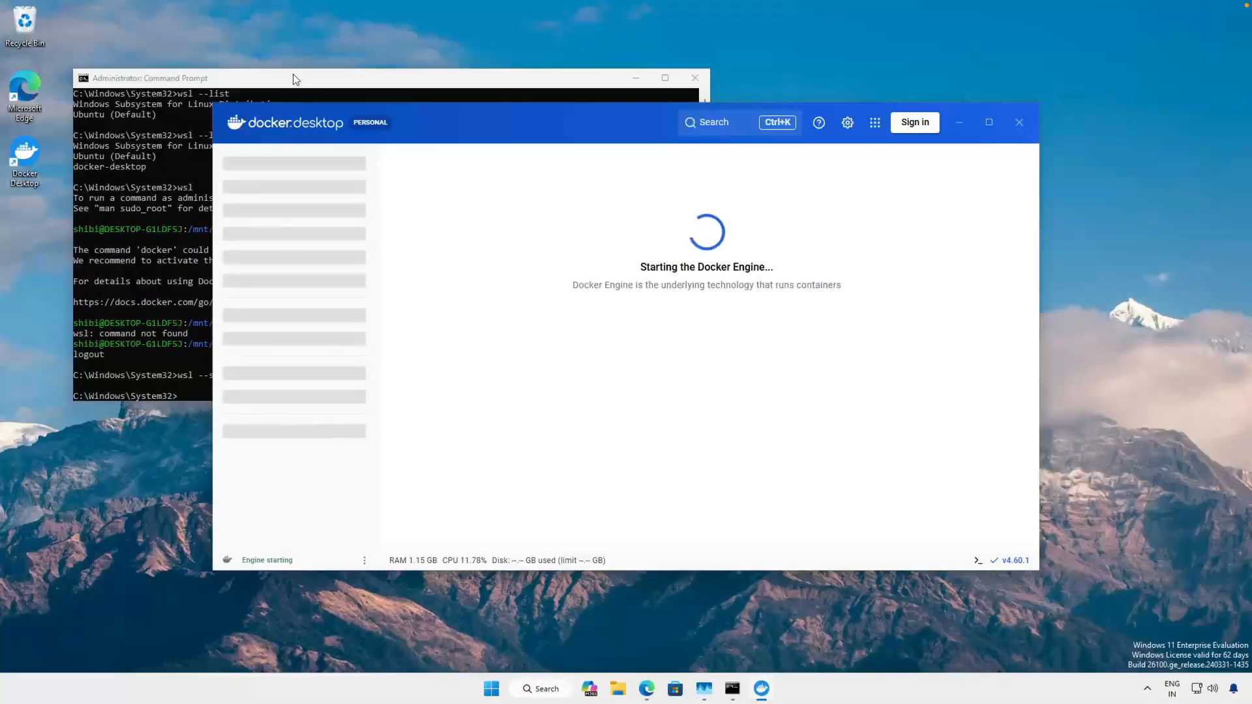
- Return to Command Prompt and highlight the earlier docker --version command
{"action": "left_click", "coordinate": [294, 79]}
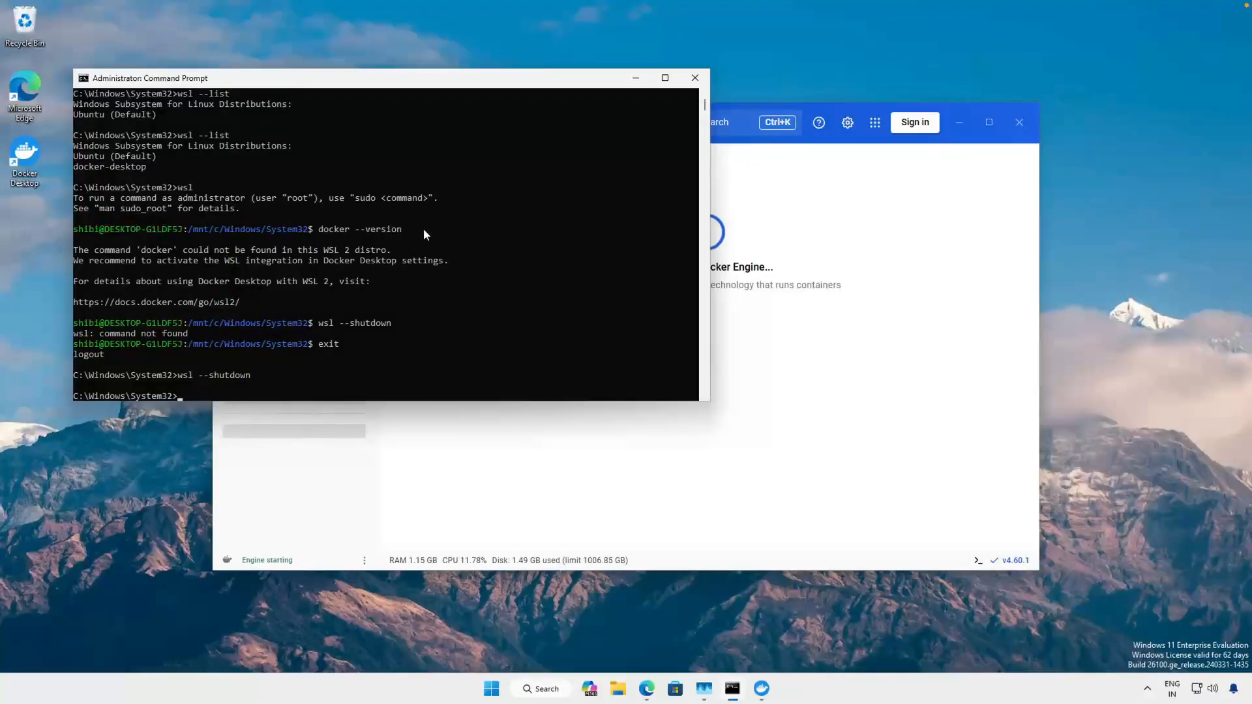
{"action": "left_click_drag", "start_coordinate": [411, 230], "coordinate": [320, 238]}
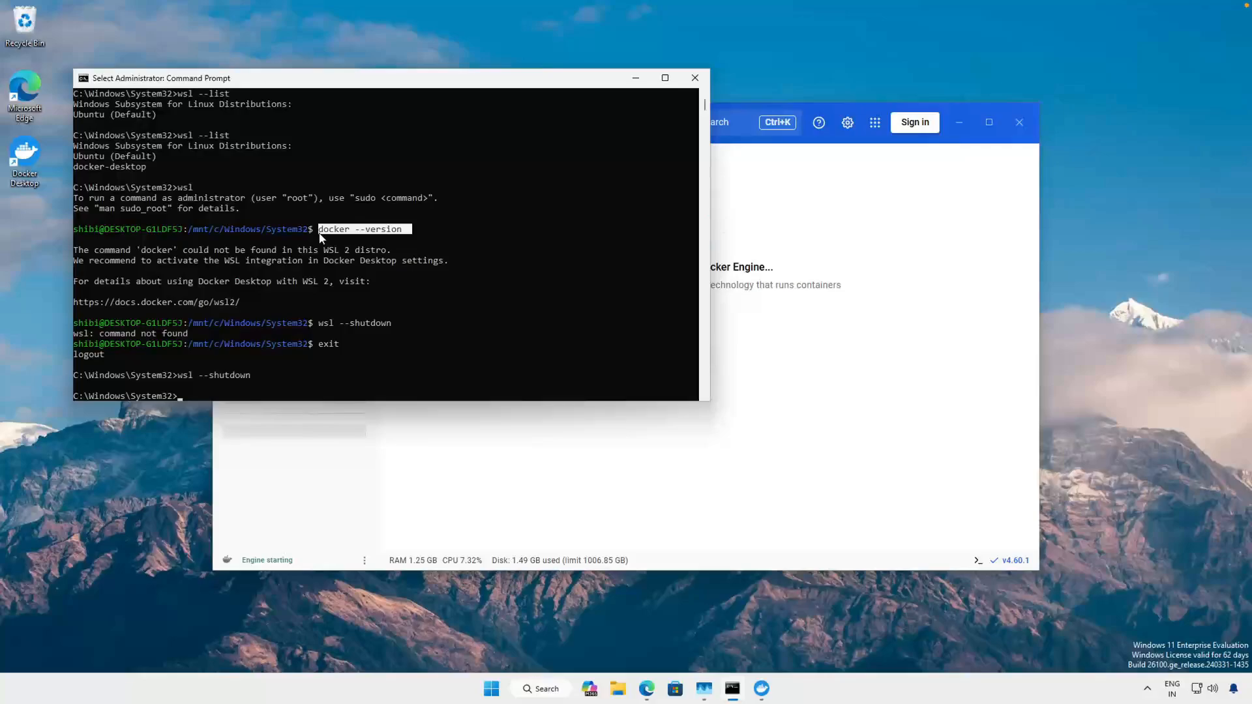
{"action": "left_click", "coordinate": [321, 232]}
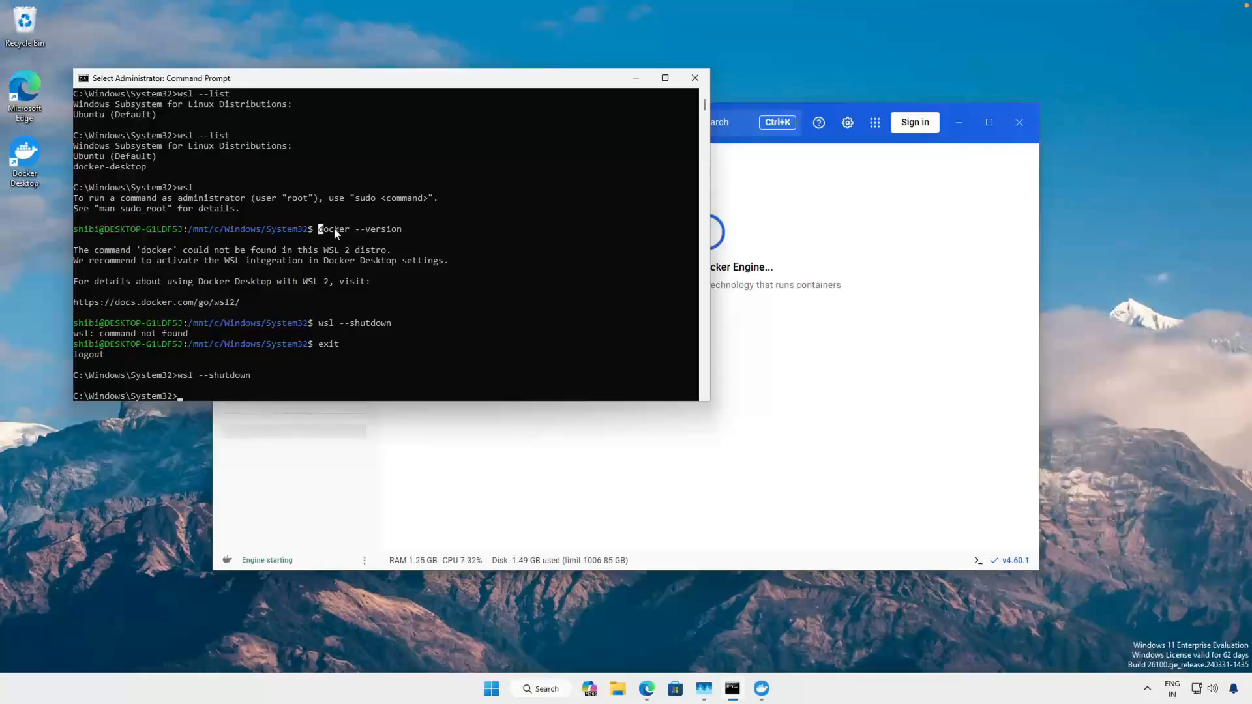
- Check the WSL integration options for the default distro and Ubuntu in Docker Desktop's resource settings
{"action": "left_click", "coordinate": [720, 233]}
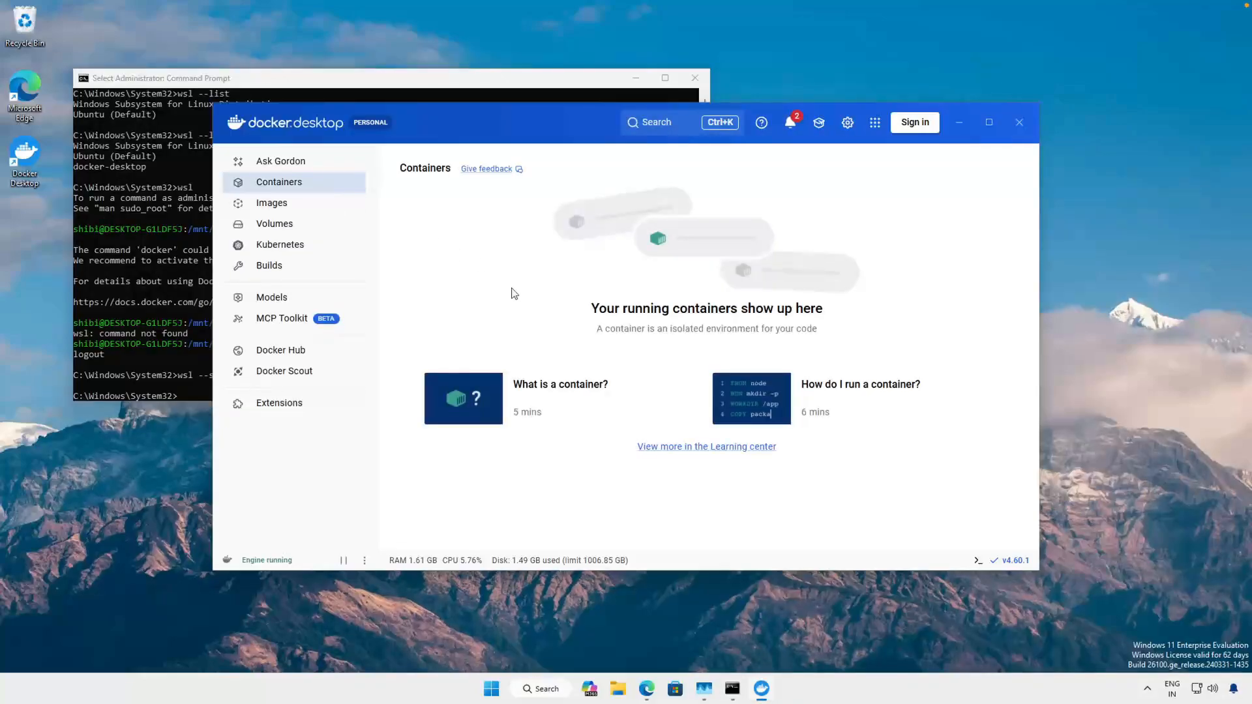
{"action": "left_click", "coordinate": [848, 123]}
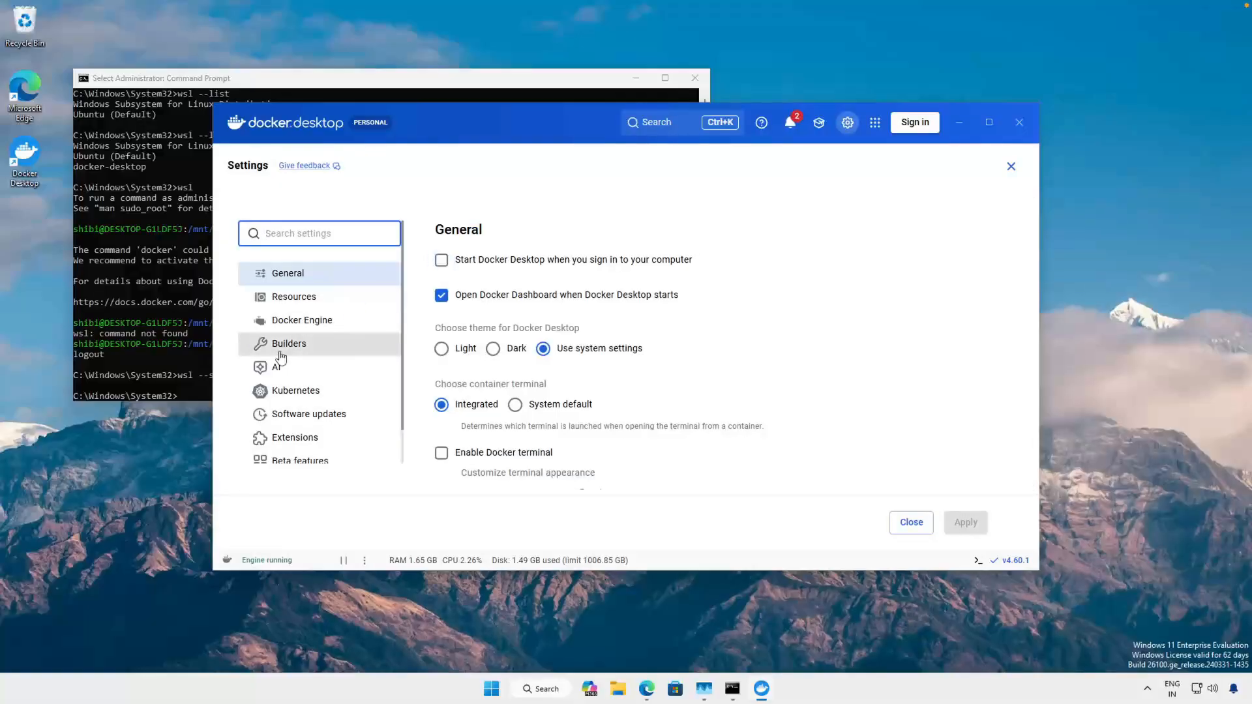
{"action": "left_click", "coordinate": [309, 301]}
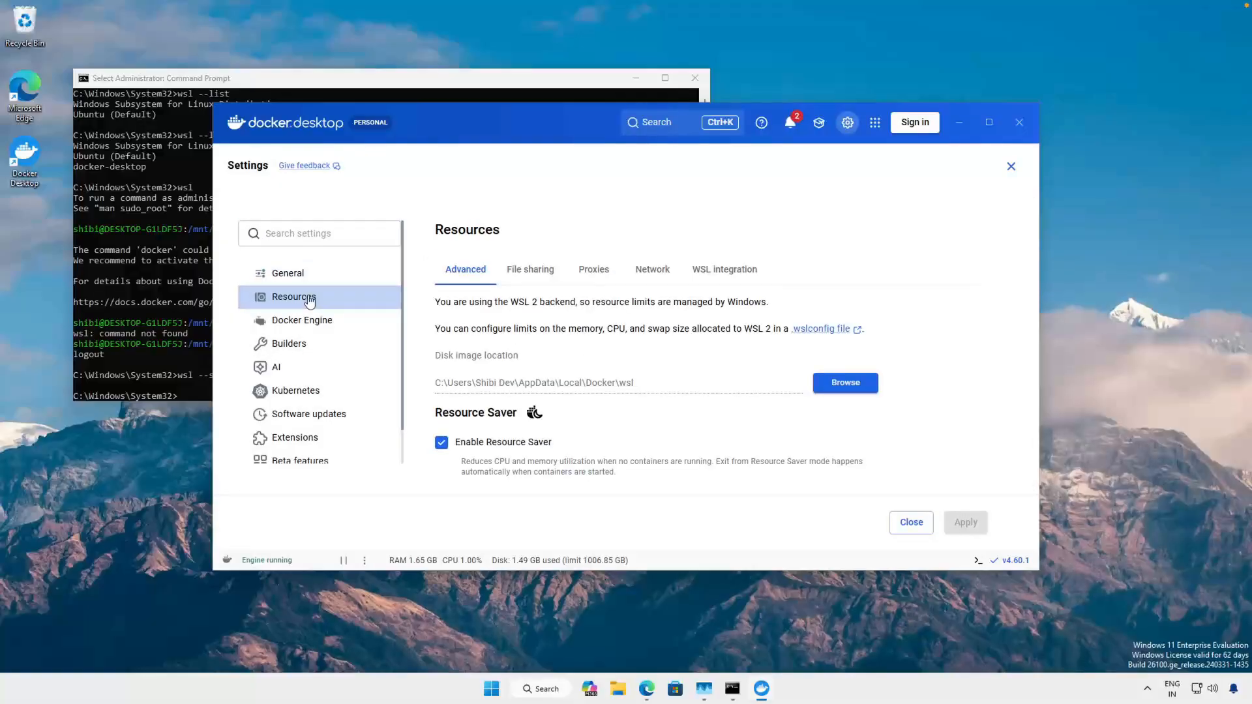
{"action": "left_click", "coordinate": [735, 273]}
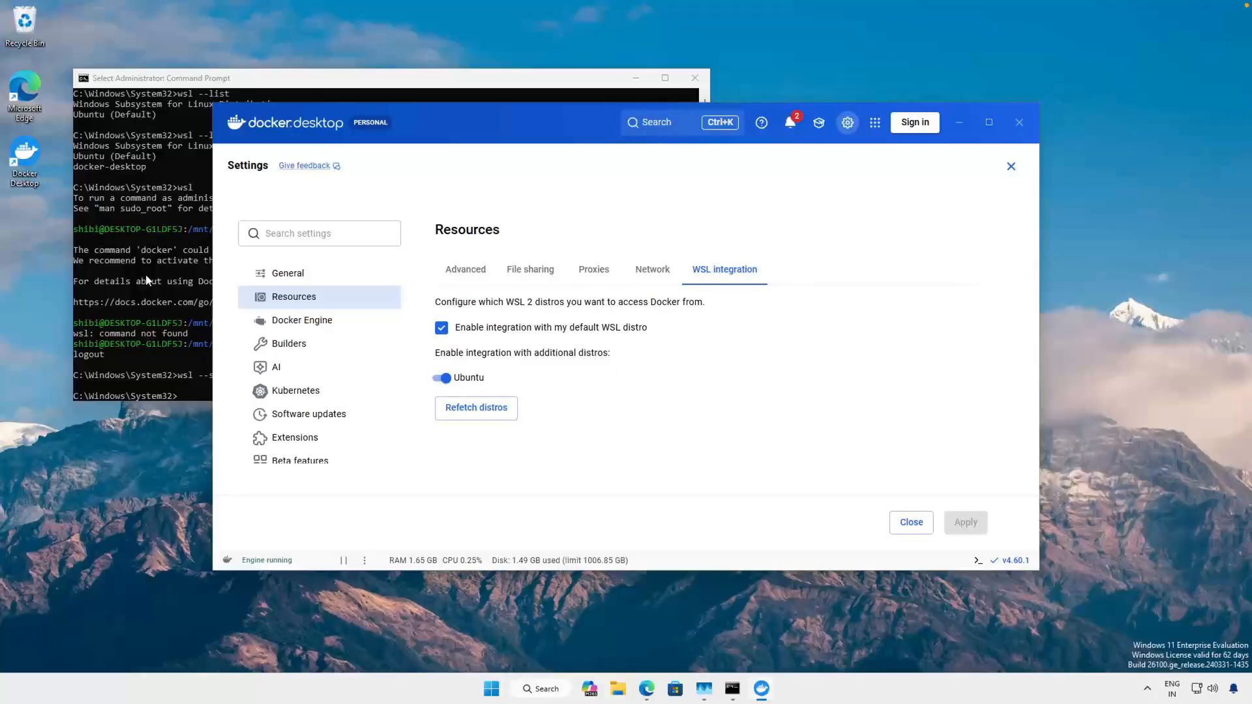
- Start the Ubuntu shell with wsl in Command Prompt, run docker --version, and highlight the reported version line
{"action": "left_click", "coordinate": [171, 329]}
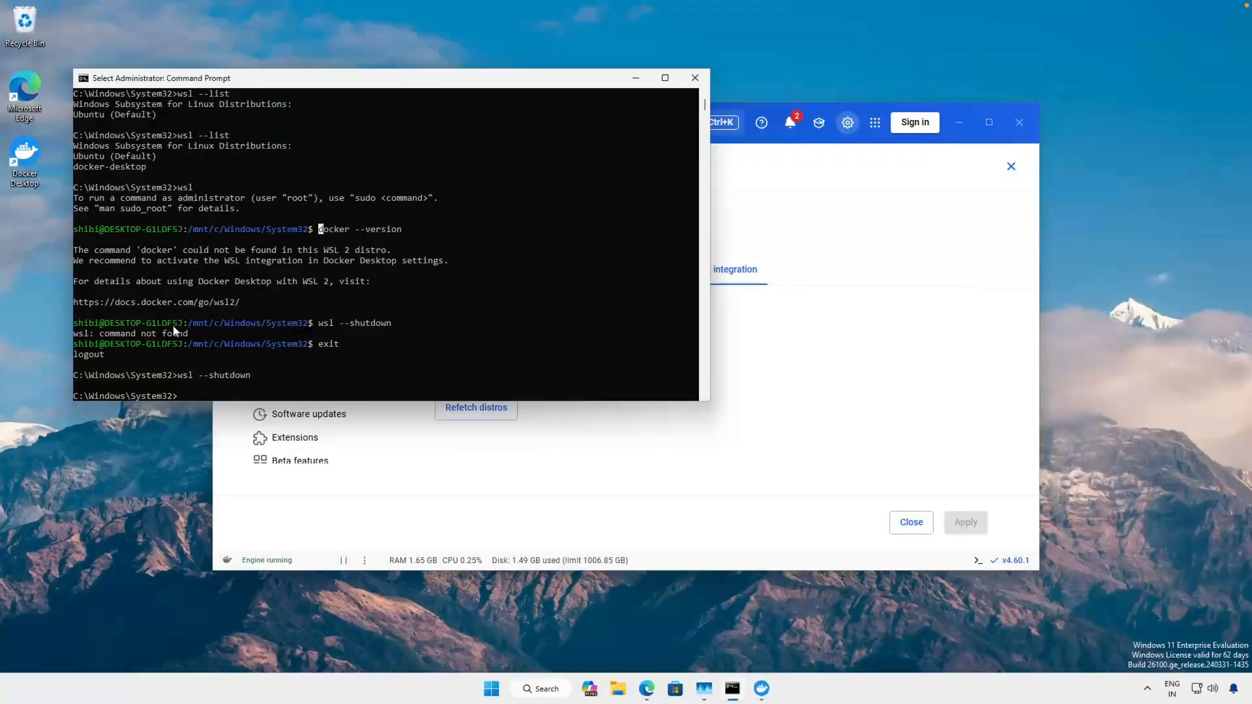
{"action": "left_click", "coordinate": [218, 376]}
{"action": "type", "text": "w"}
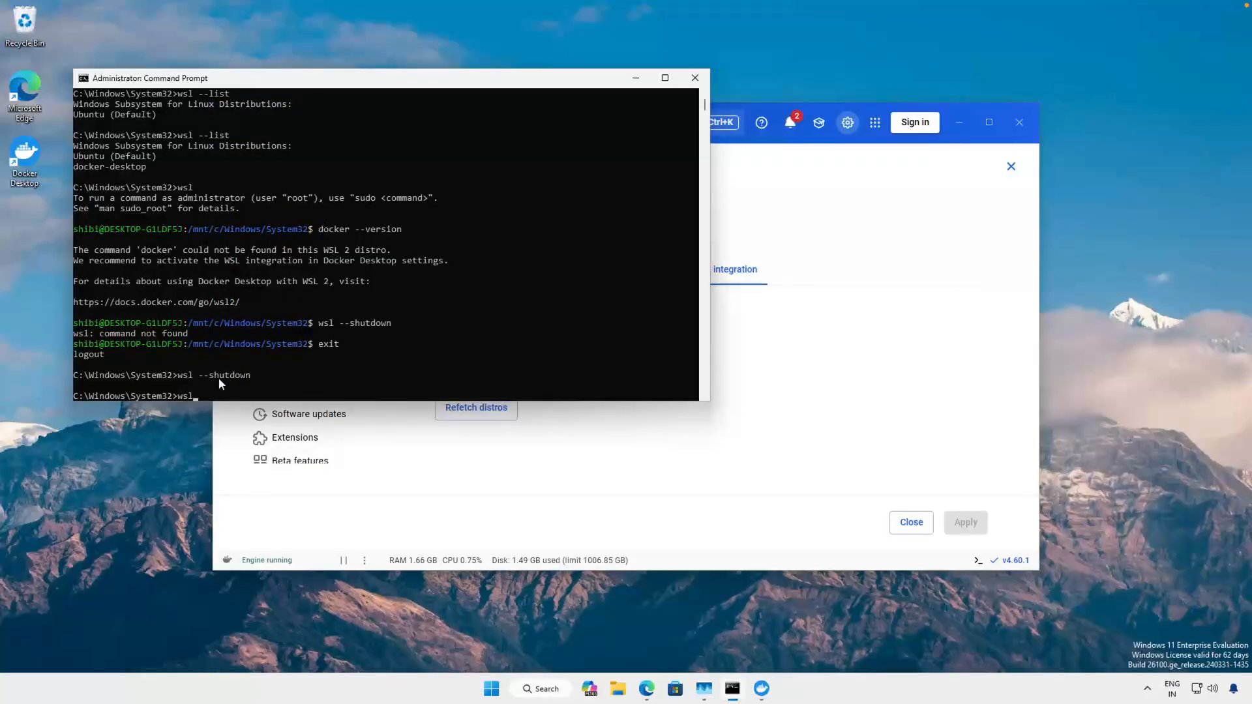
{"action": "type", "text": "sl"}
{"action": "key", "text": "Return"}
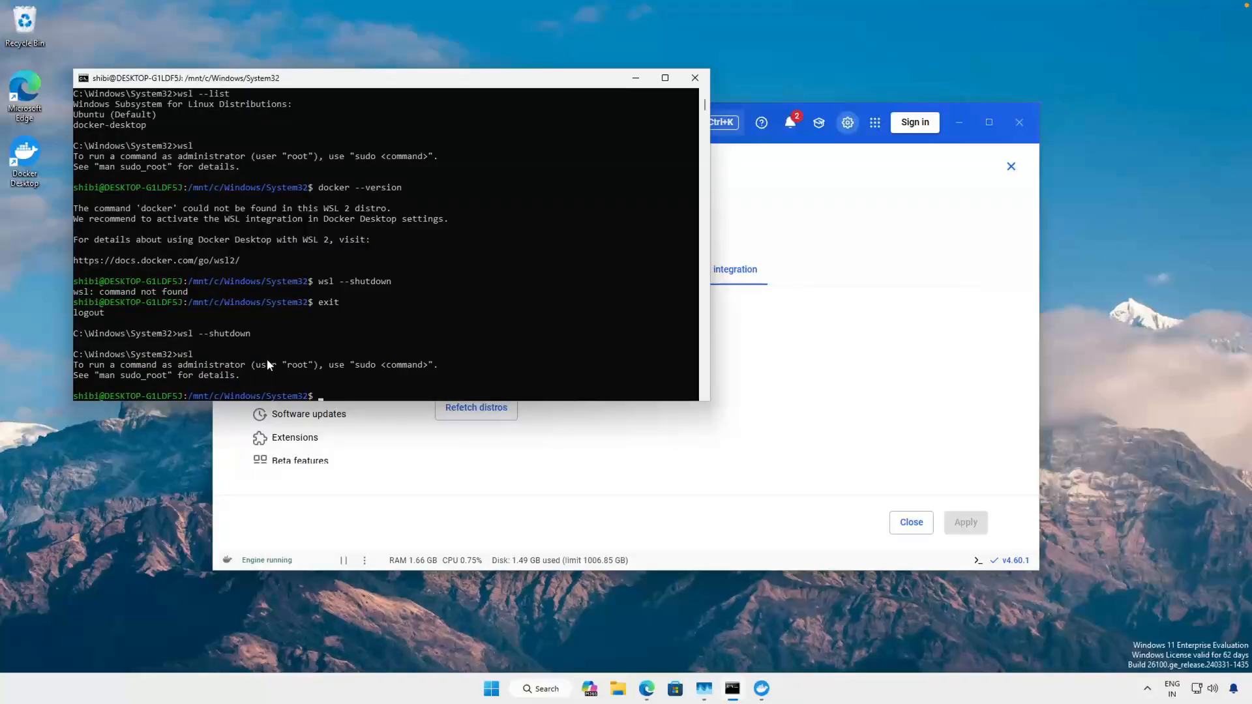
{"action": "type", "text": "docker --version"}
{"action": "key", "text": "Return"}
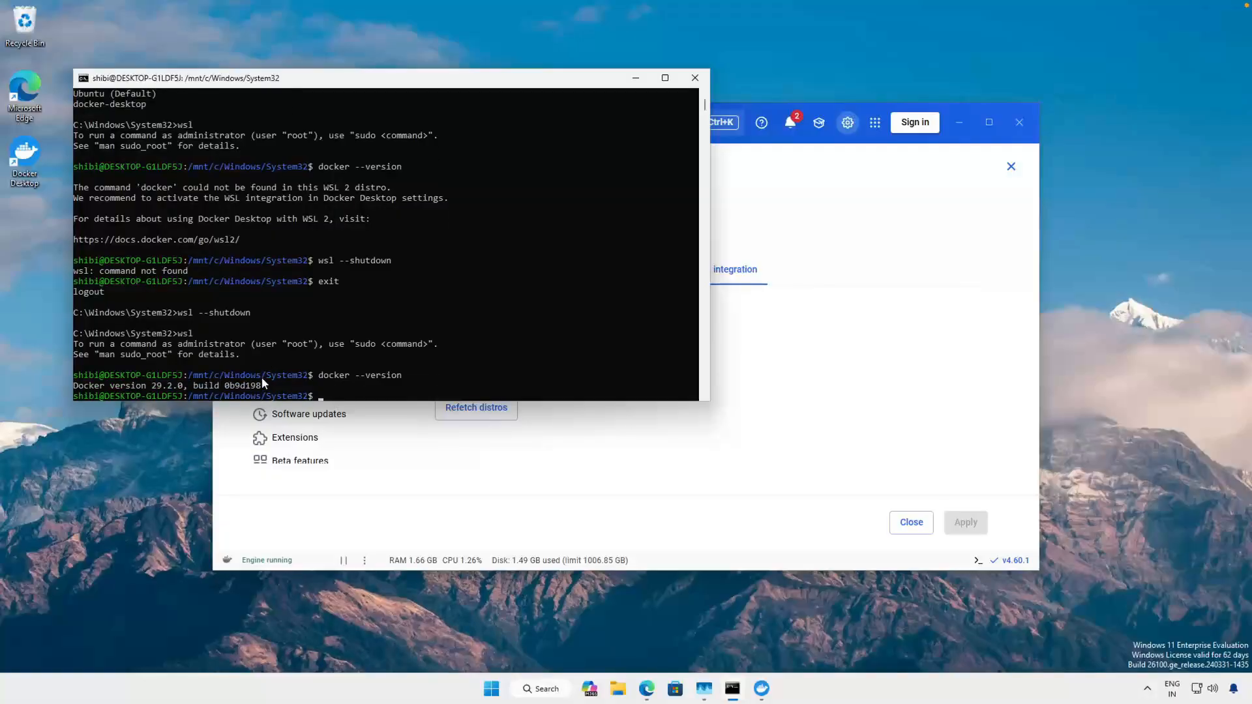
{"action": "left_click_drag", "start_coordinate": [259, 389], "coordinate": [68, 383]}
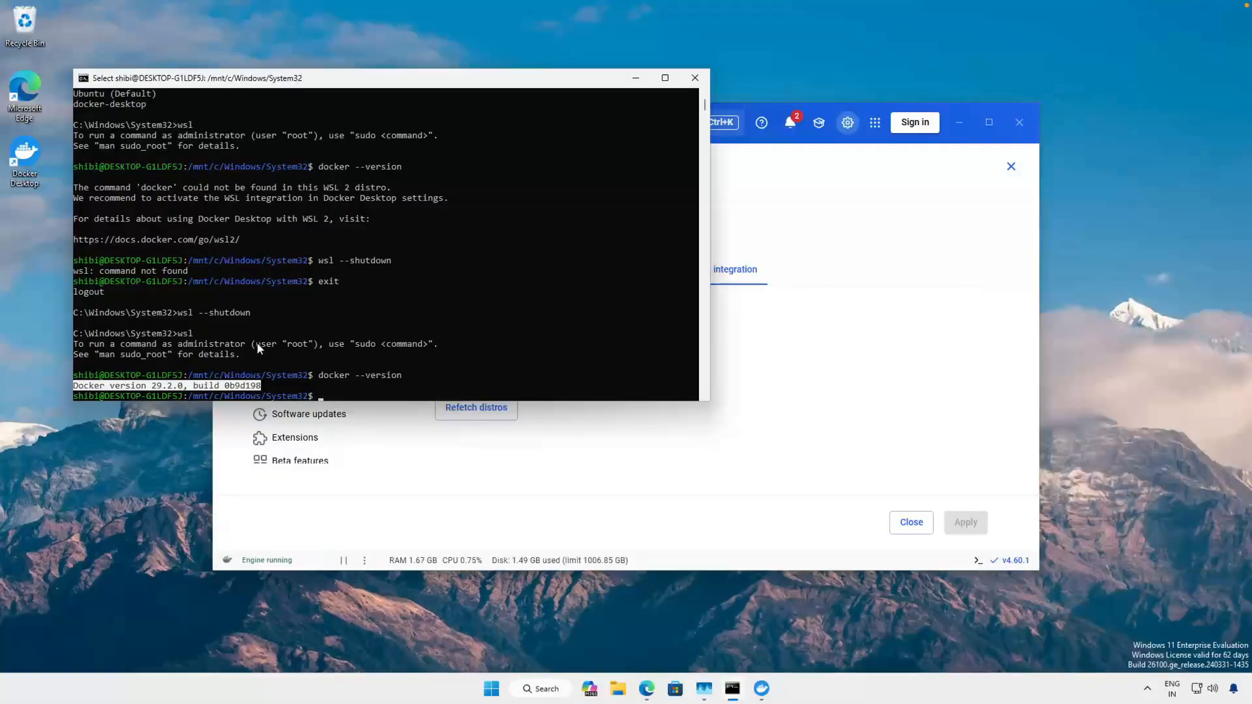
{"action": "left_click", "coordinate": [257, 344]}
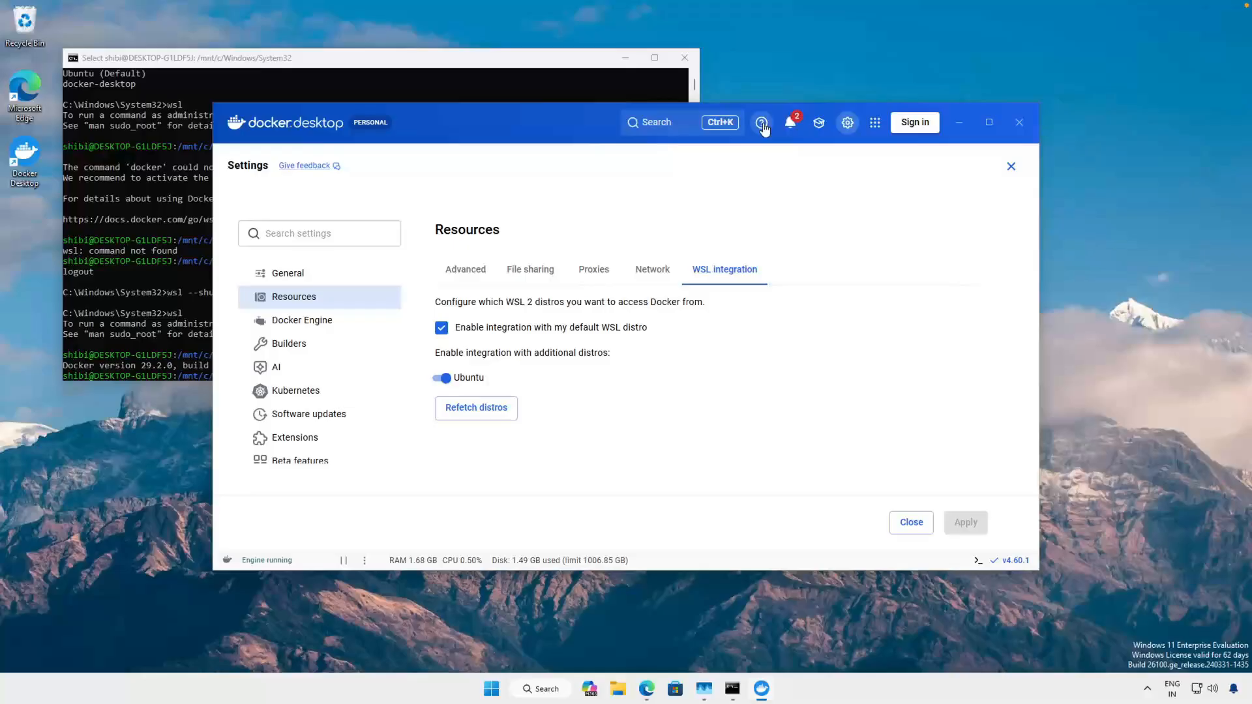
- View Docker Desktop's Troubleshoot page, review the docker --version output in the terminal, and close the Troubleshoot page
{"action": "left_click", "coordinate": [762, 124]}
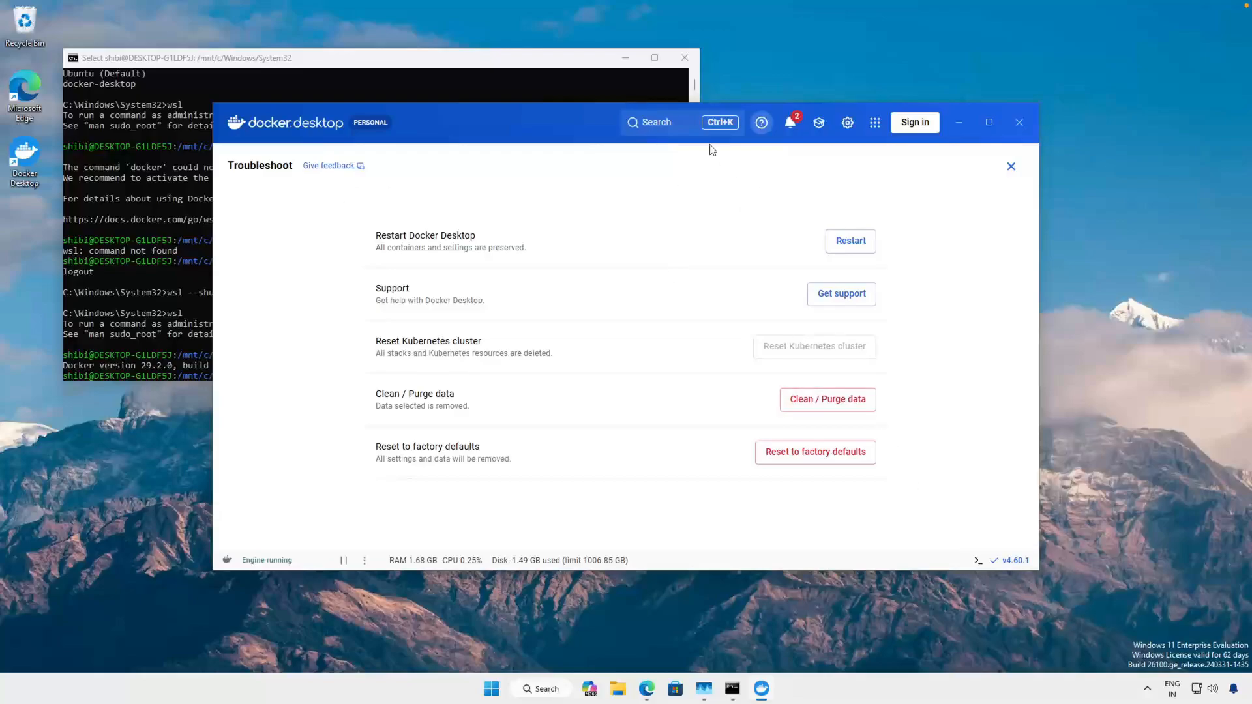
{"action": "left_click", "coordinate": [149, 250]}
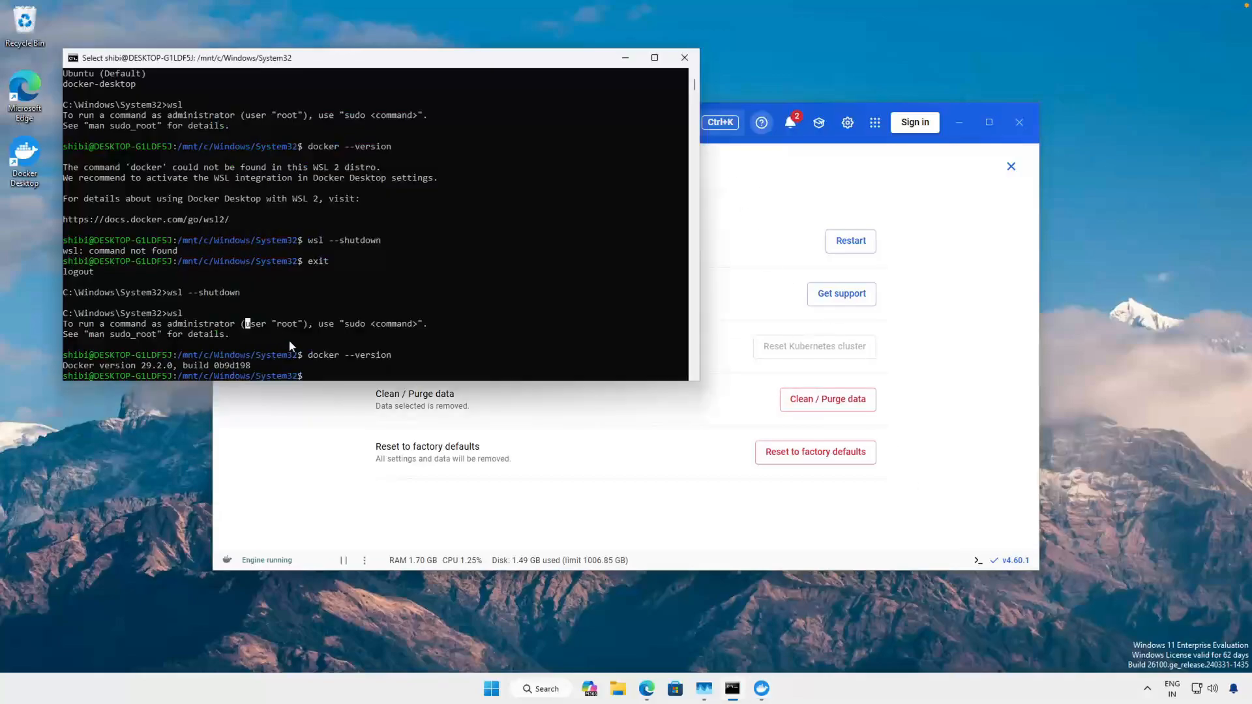
{"action": "left_click_drag", "start_coordinate": [255, 363], "coordinate": [84, 342]}
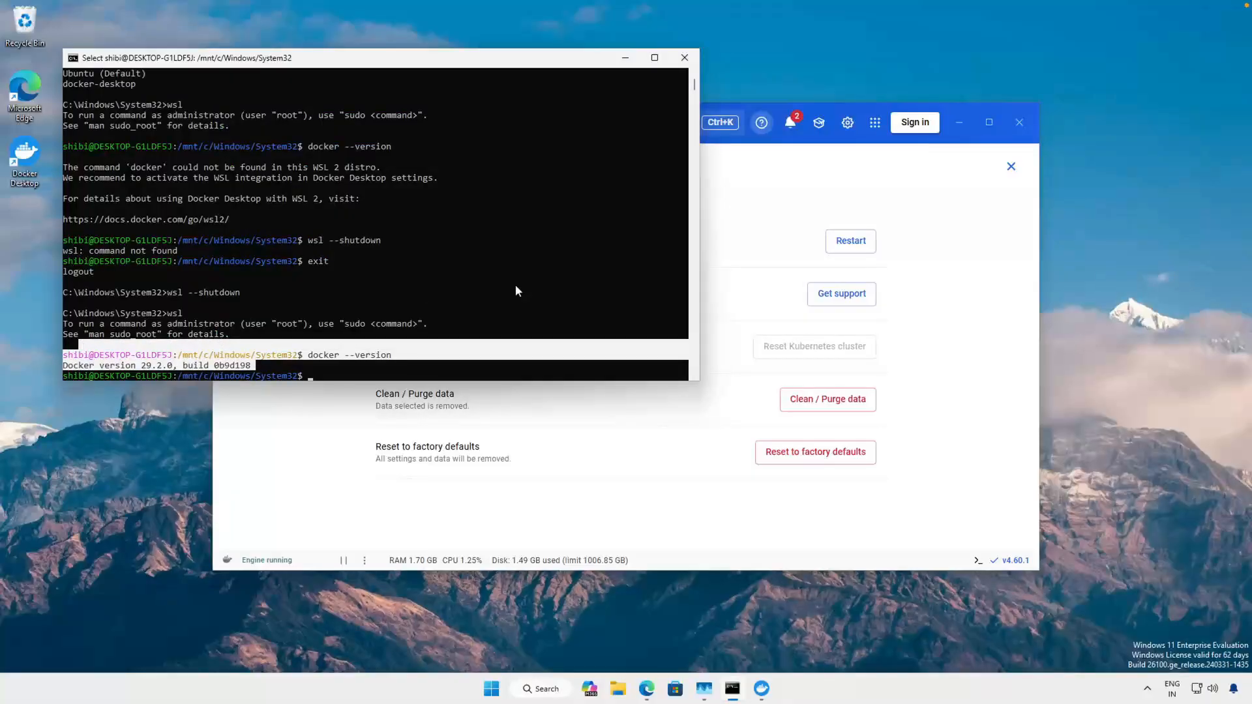
{"action": "left_click", "coordinate": [184, 366]}
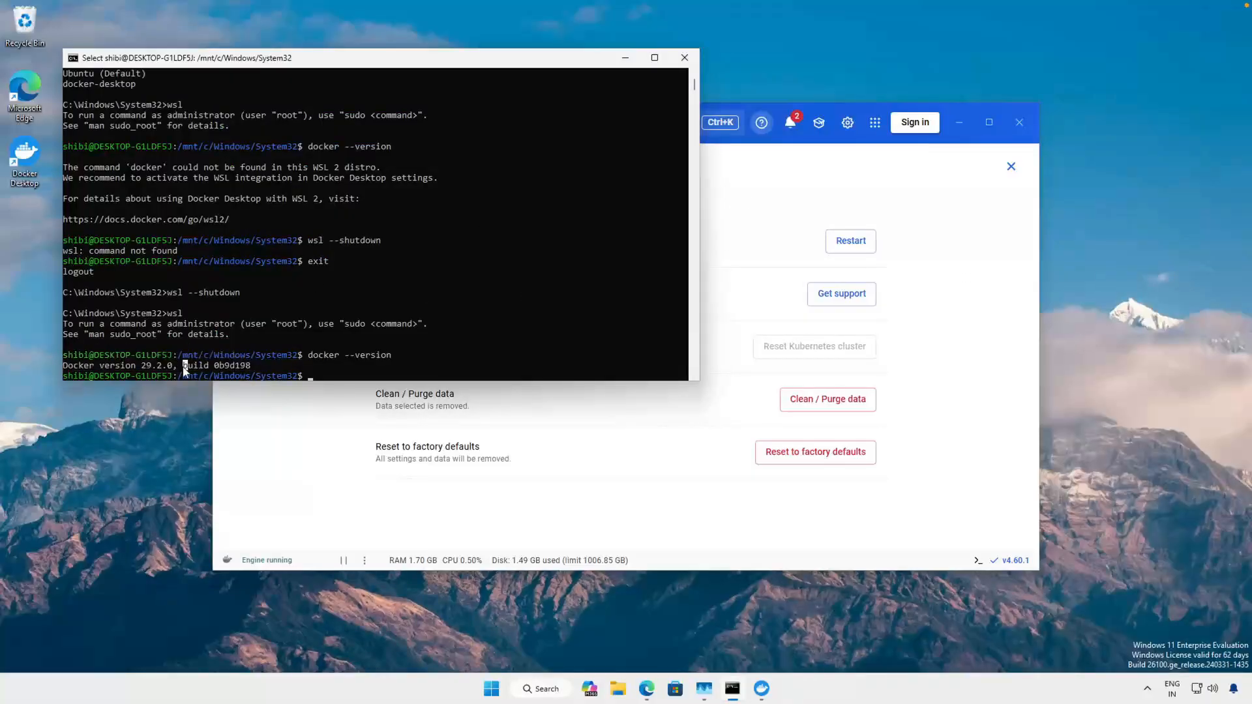
{"action": "left_click", "coordinate": [174, 366]}
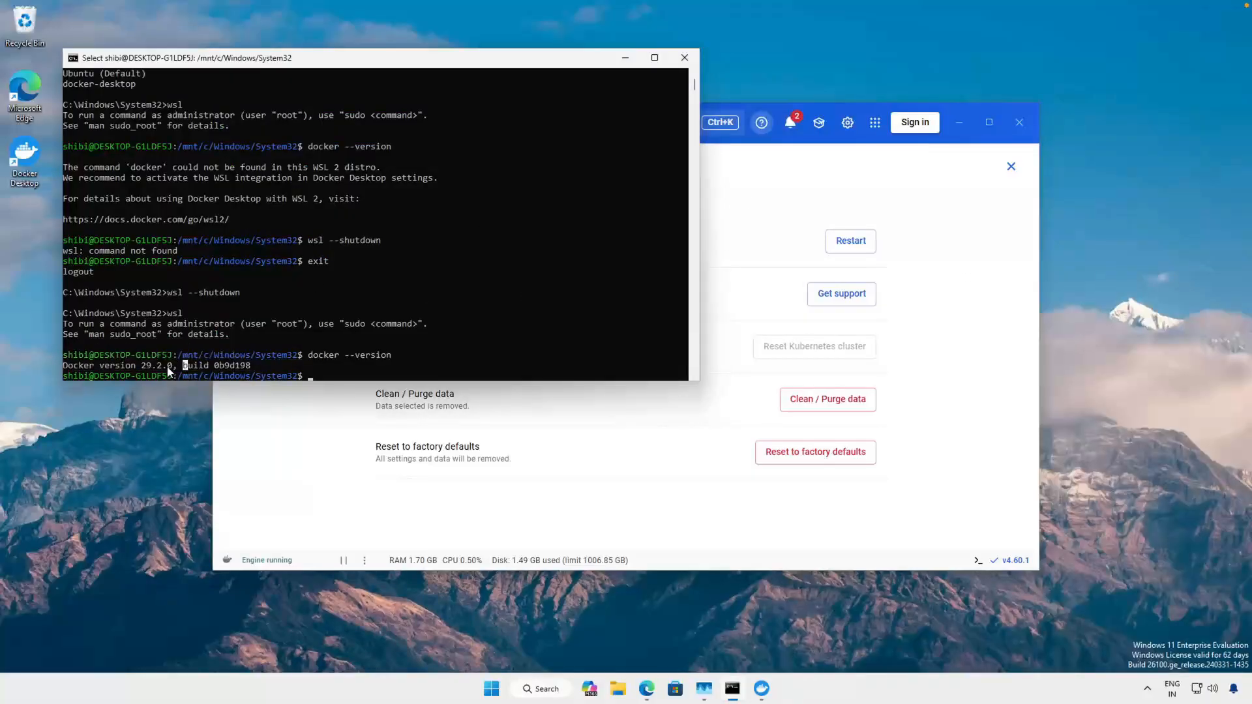
{"action": "left_click", "coordinate": [831, 328]}
{"action": "left_click", "coordinate": [1010, 169]}
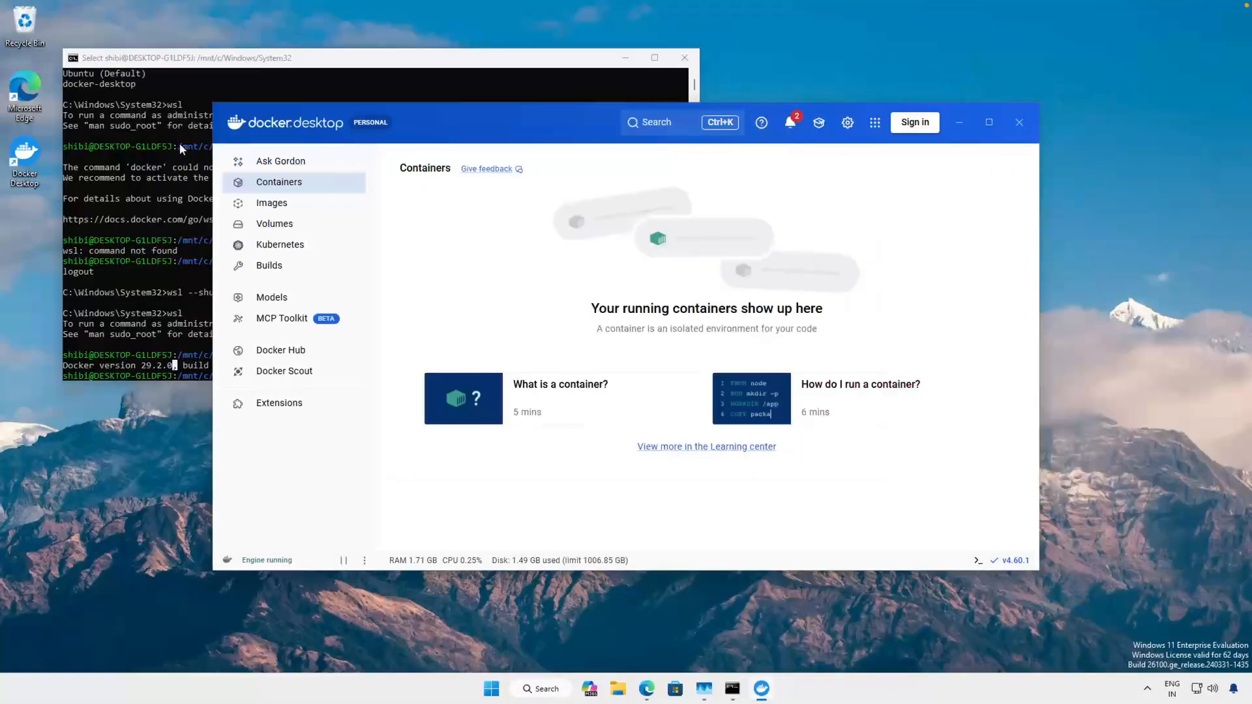
- Compare the version in Docker Desktop's Docker Engine settings with the docker --version output in the Ubuntu shell
{"action": "left_click", "coordinate": [848, 125]}
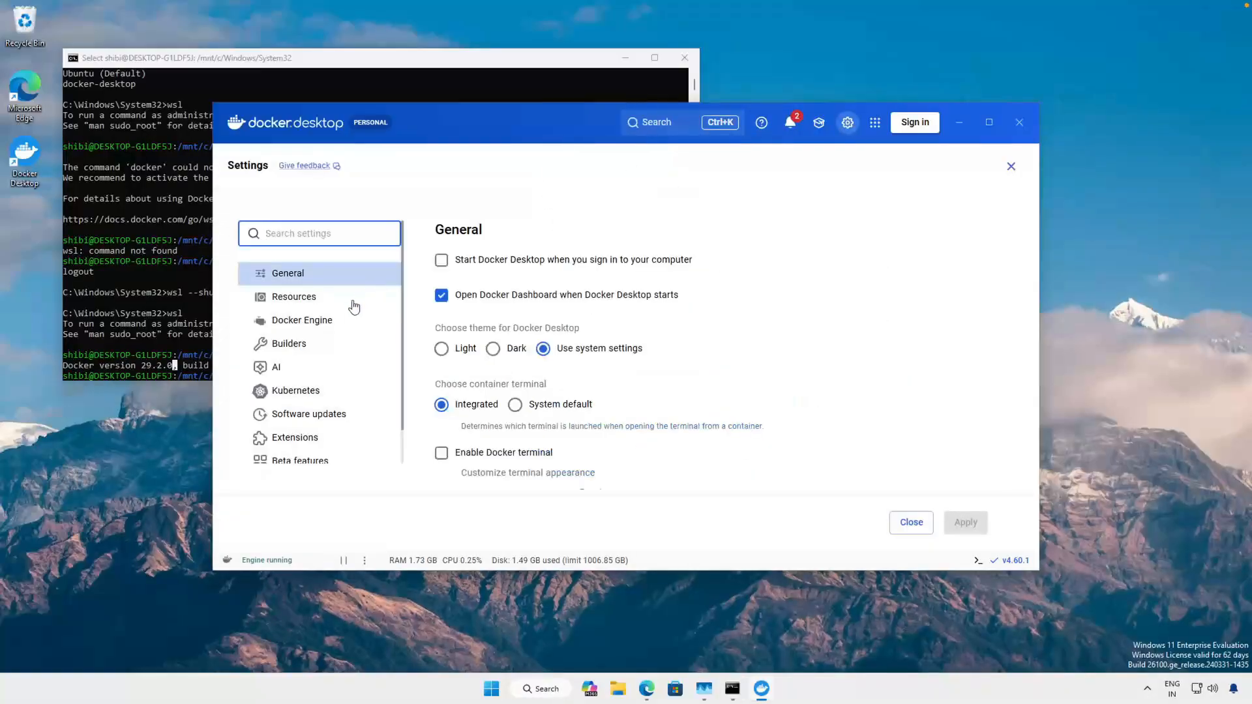
{"action": "left_click", "coordinate": [332, 322]}
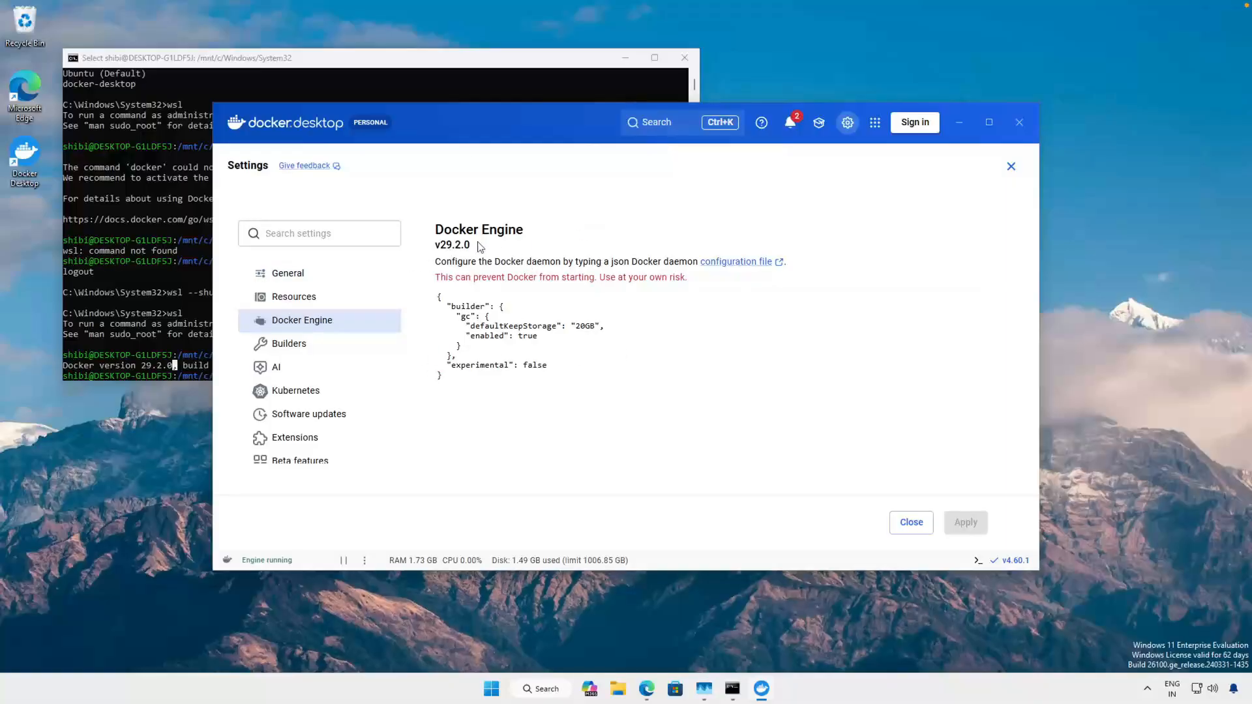
{"action": "left_click_drag", "start_coordinate": [481, 247], "coordinate": [432, 247]}
{"action": "left_click", "coordinate": [142, 311]}
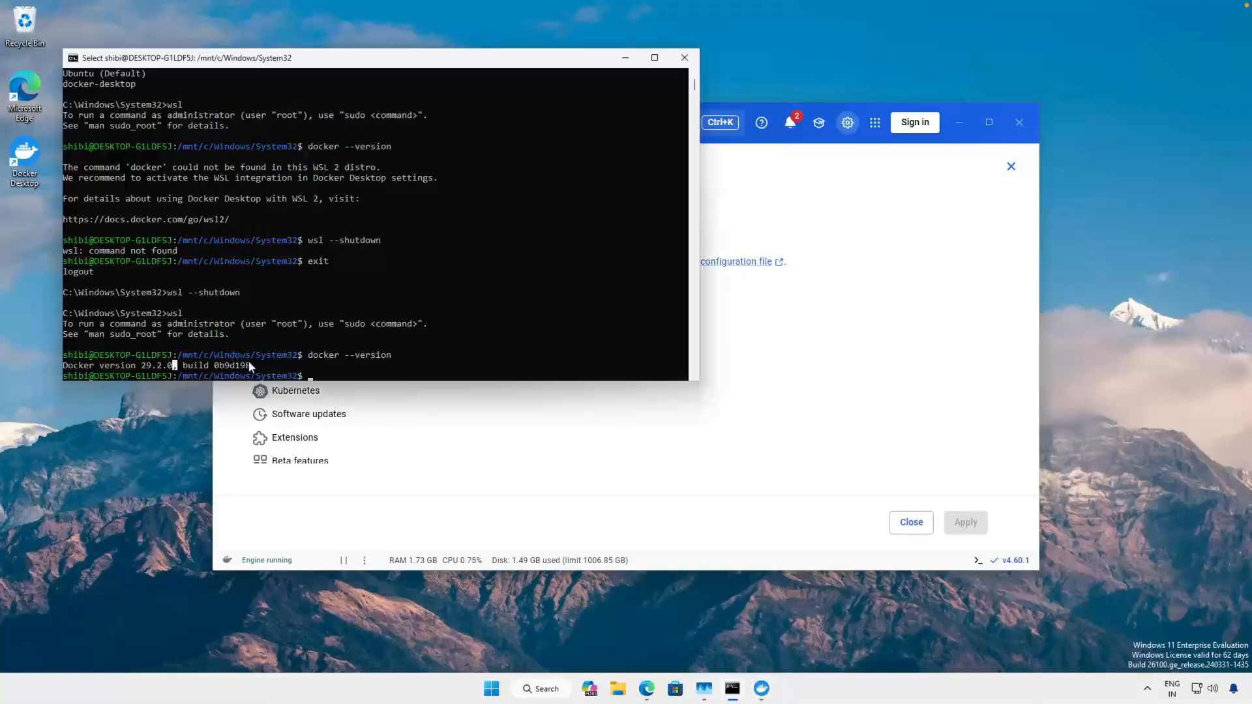
{"action": "left_click_drag", "start_coordinate": [249, 363], "coordinate": [138, 365]}
{"action": "left_click", "coordinate": [269, 313]}
{"action": "left_click_drag", "start_coordinate": [253, 367], "coordinate": [49, 362]}
{"action": "left_click", "coordinate": [171, 353]}
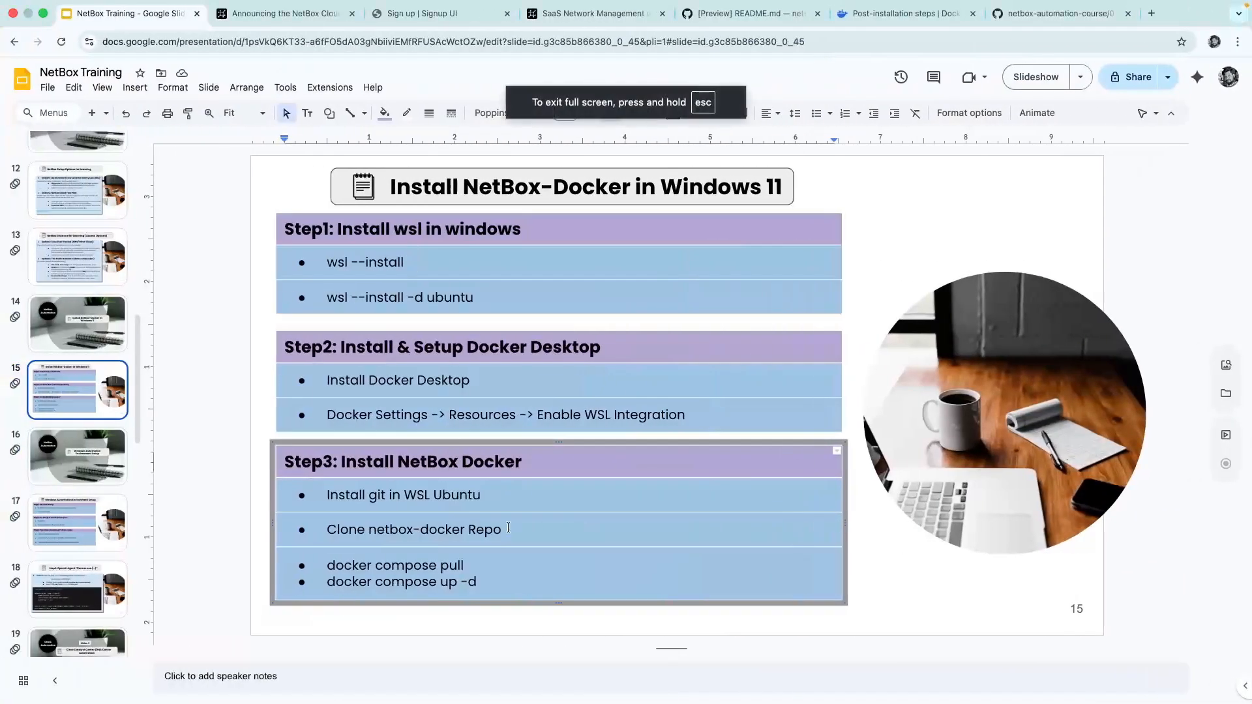
- Switch to the NetBox Training slides and review Step 2 and the "Install git in WSL Ubuntu" item of Step 3
{"action": "left_click_drag", "start_coordinate": [696, 408], "coordinate": [298, 365]}
{"action": "left_click", "coordinate": [435, 506]}
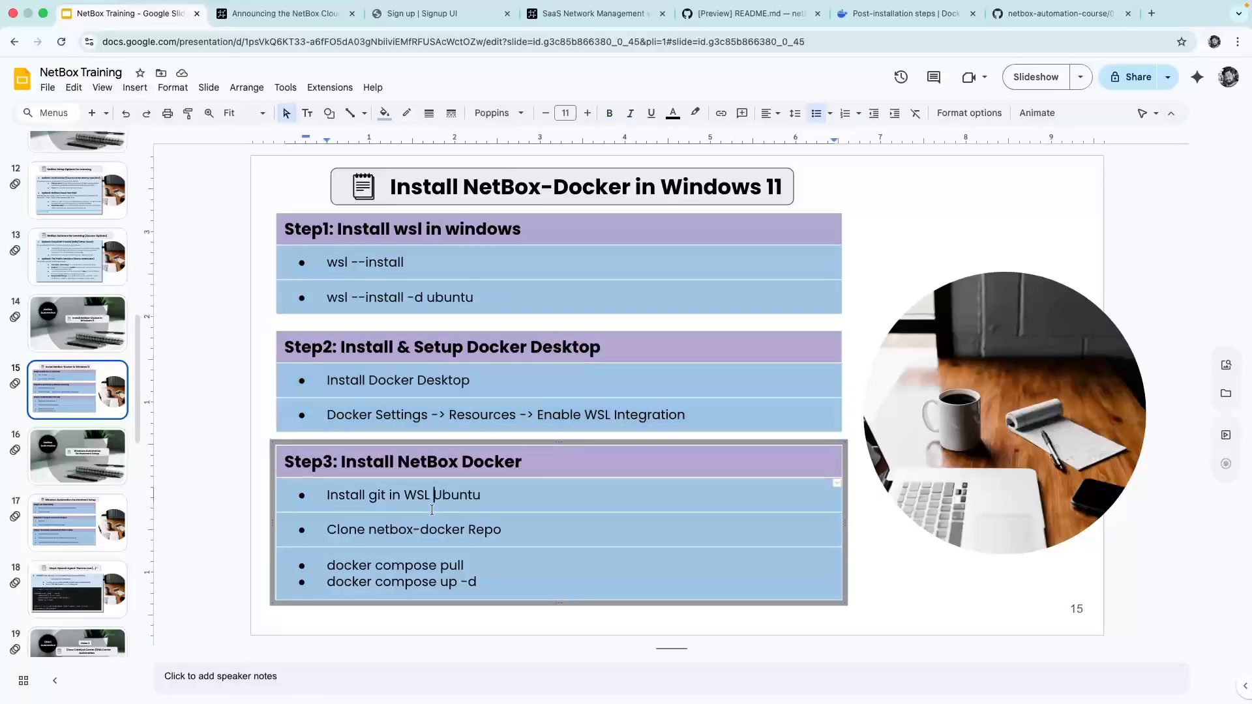
{"action": "left_click", "coordinate": [498, 504]}
{"action": "left_click_drag", "start_coordinate": [497, 504], "coordinate": [315, 500]}
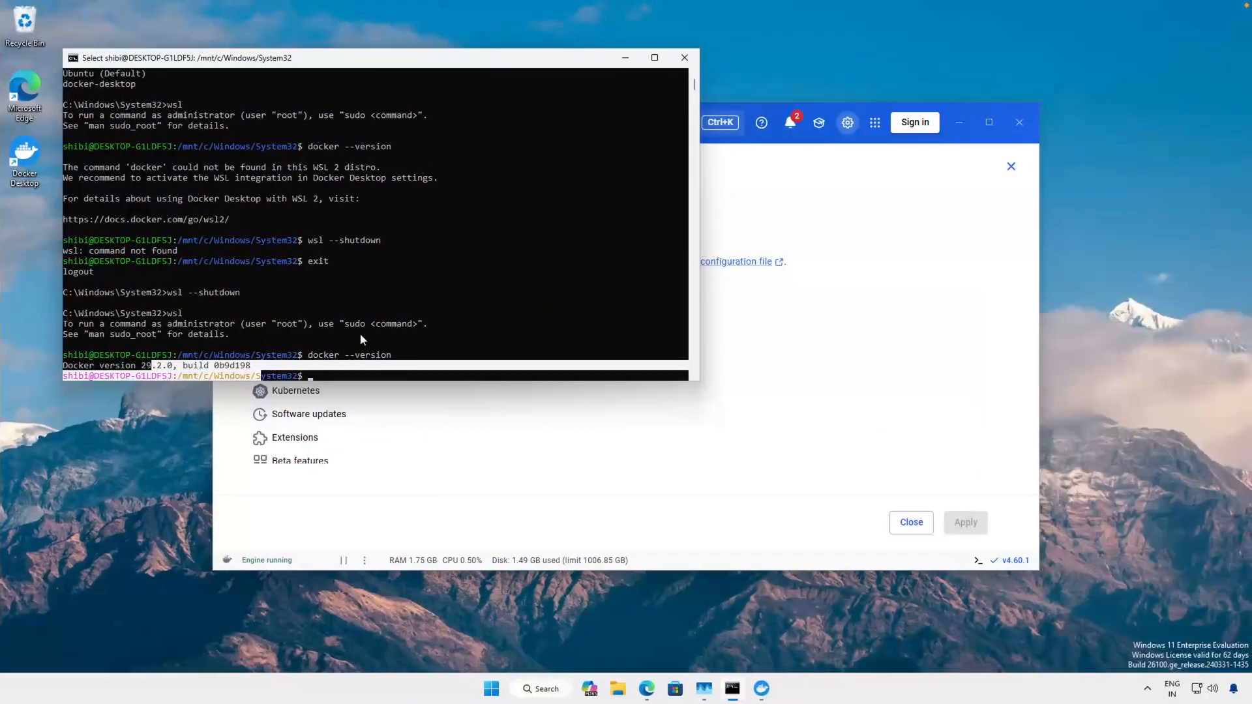
- Refresh Ubuntu's package lists in the WSL terminal with sudo apt update, authenticating with the account's sudo password
{"action": "key", "text": "Return"}
{"action": "type", "text": "sud"}
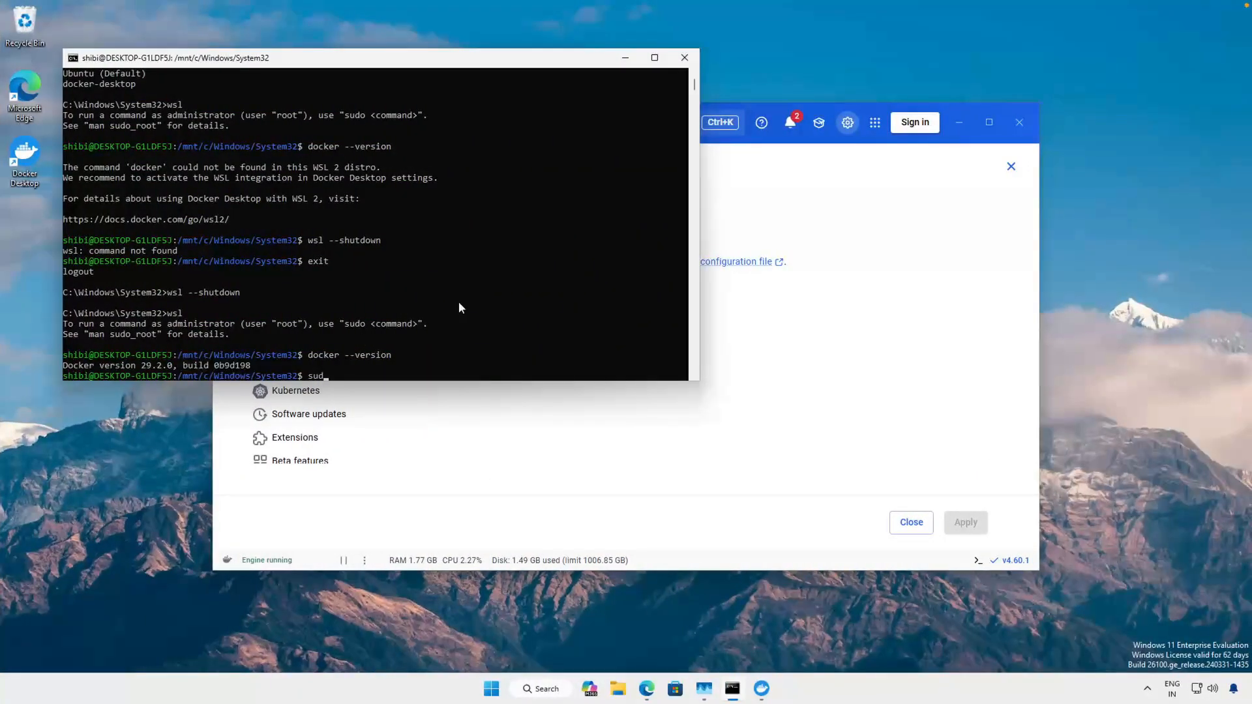
{"action": "type", "text": "o apt update"}
{"action": "key", "text": "Return"}
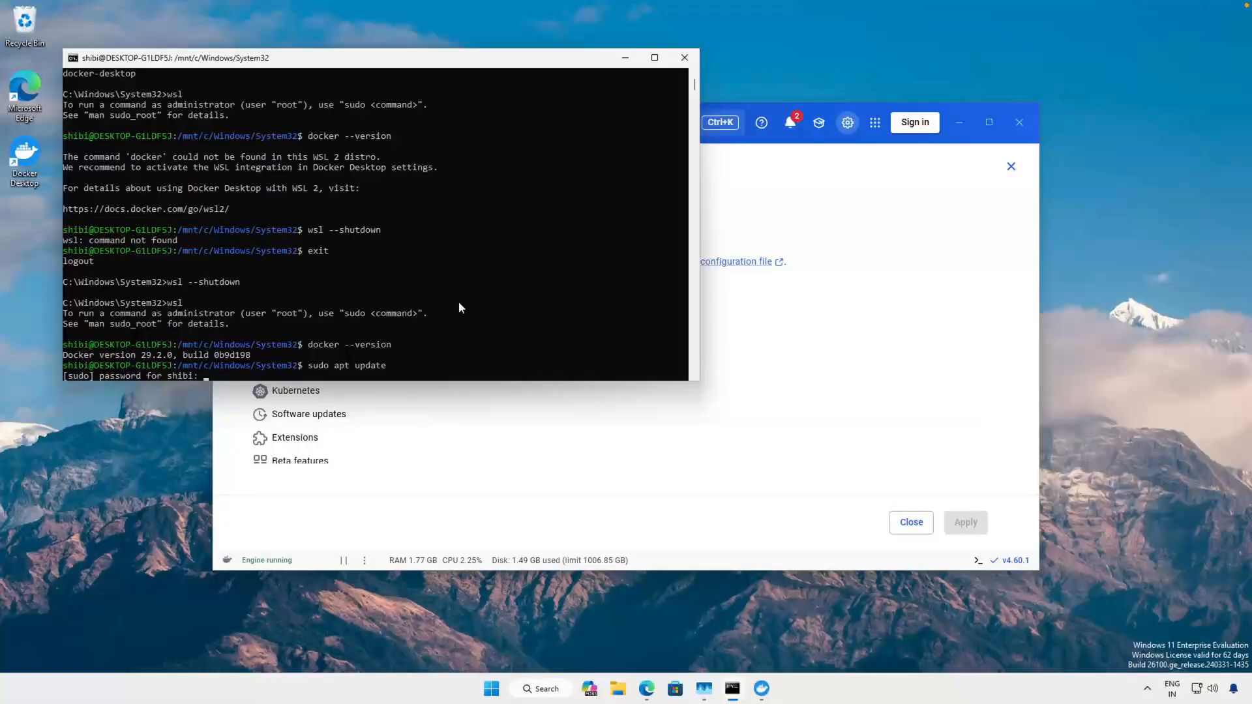
{"action": "key", "text": "Return"}
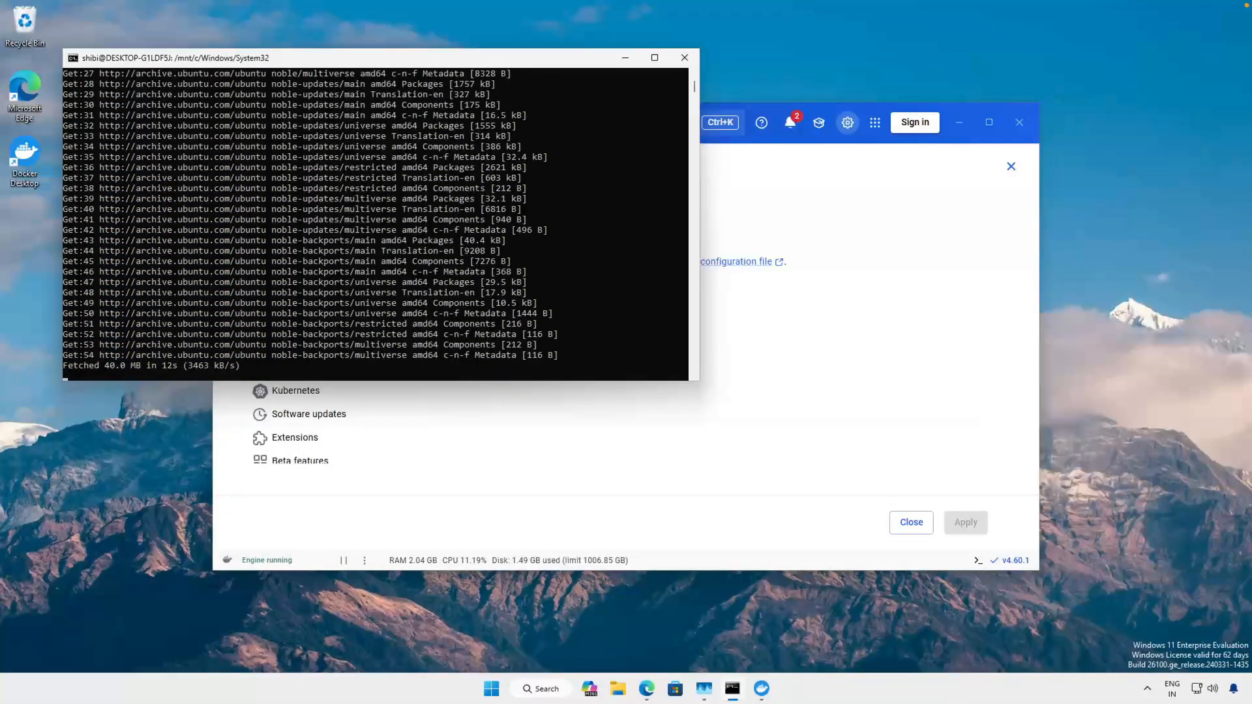
- Install git in Ubuntu with sudo apt install -y git and highlight the command's output
{"action": "left_click", "coordinate": [353, 219]}
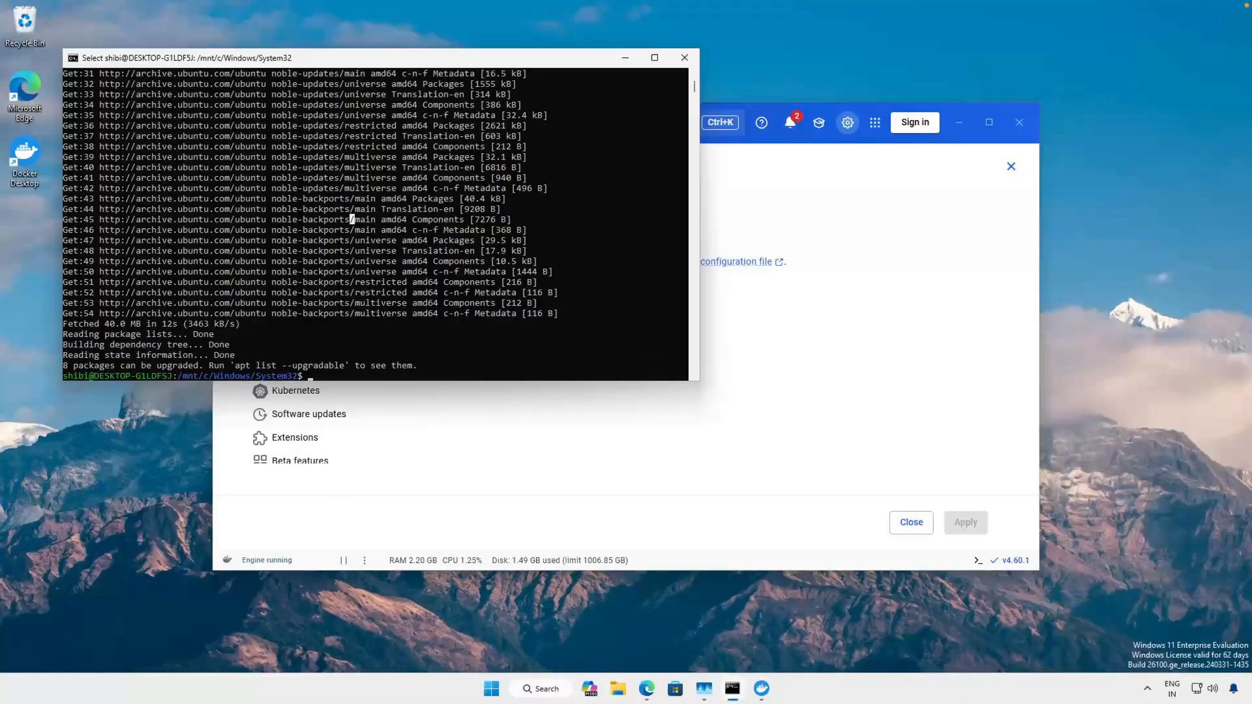
{"action": "left_click", "coordinate": [363, 355]}
{"action": "type", "text": "sudo apt i"}
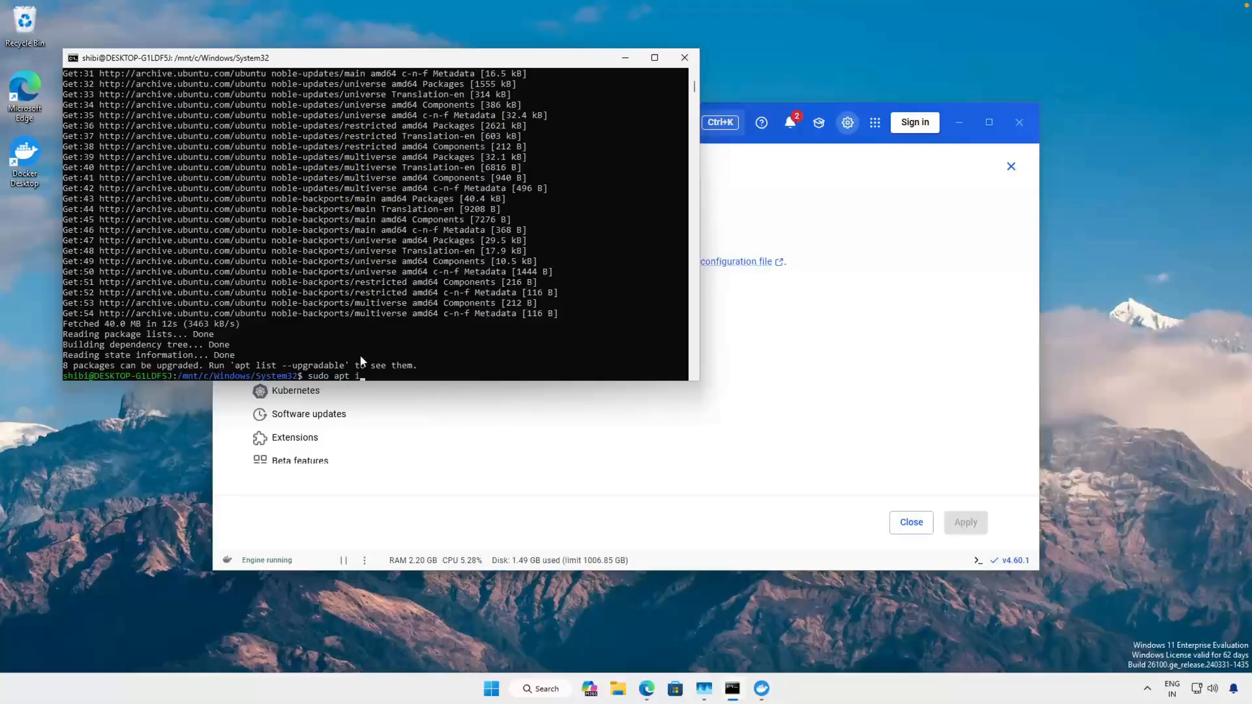
{"action": "type", "text": "nstall -y git"}
{"action": "key", "text": "Return"}
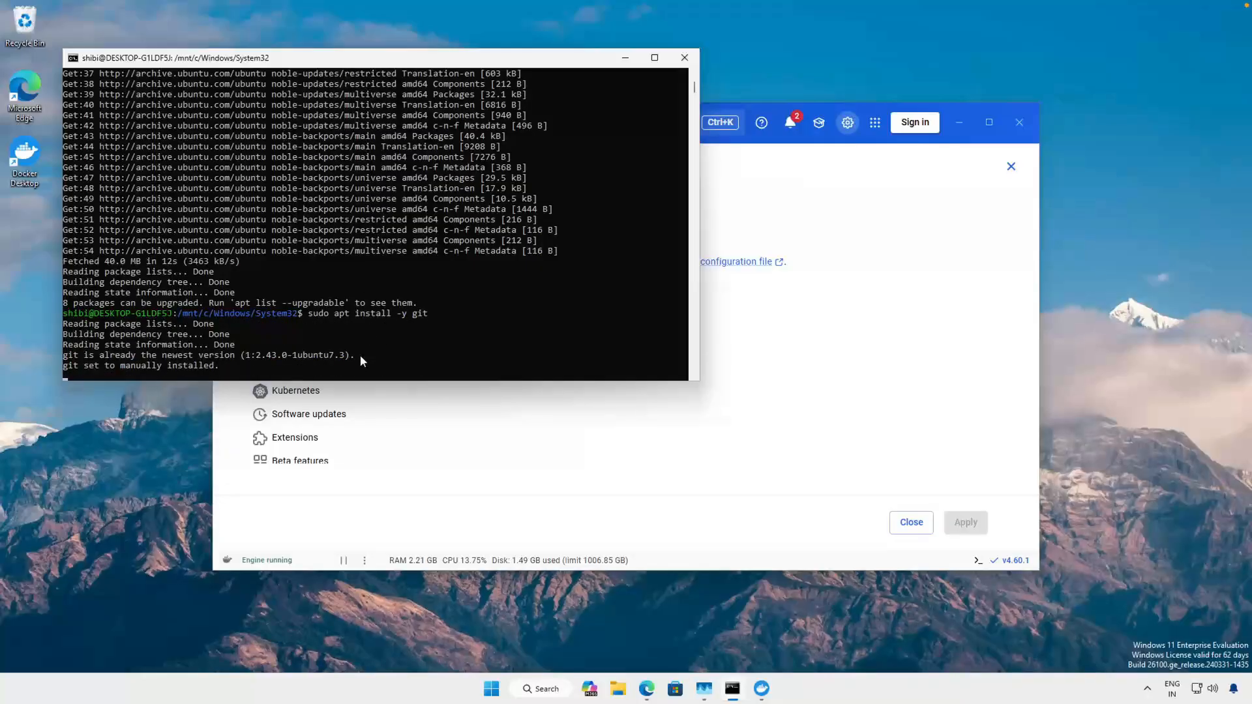
{"action": "left_click_drag", "start_coordinate": [63, 310], "coordinate": [470, 357]}
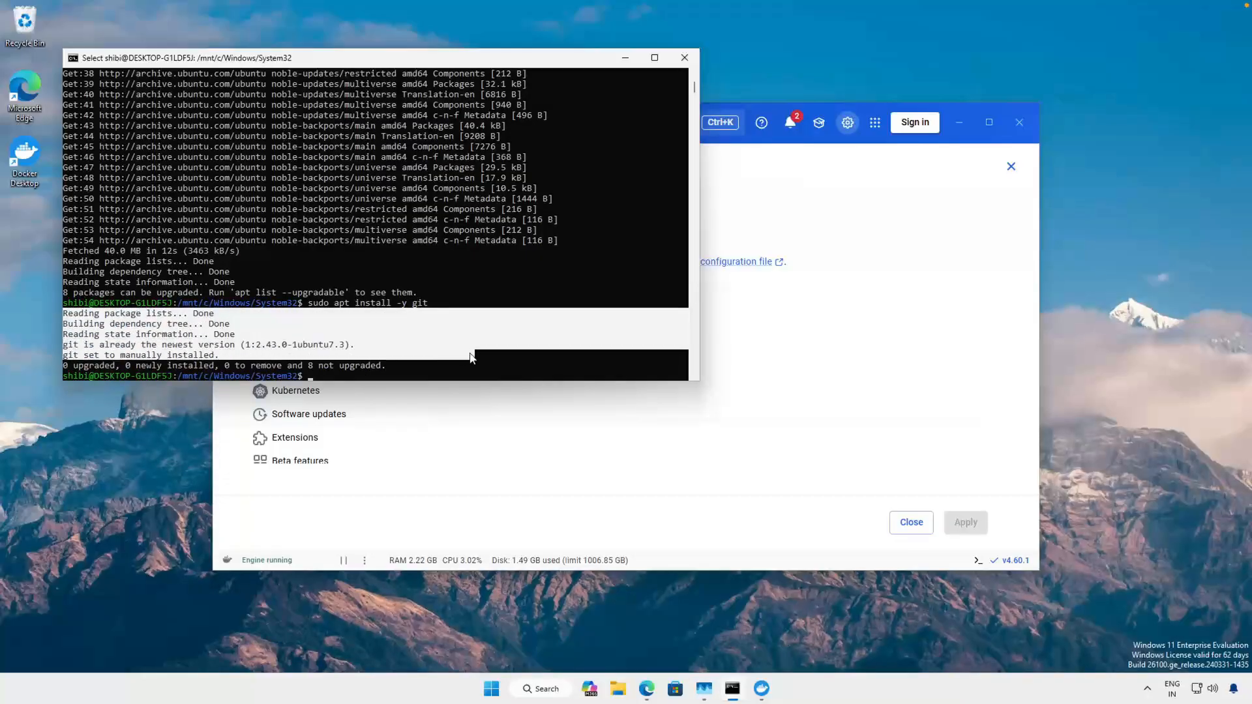
{"action": "left_click", "coordinate": [399, 375]}
{"action": "left_click", "coordinate": [646, 688]}
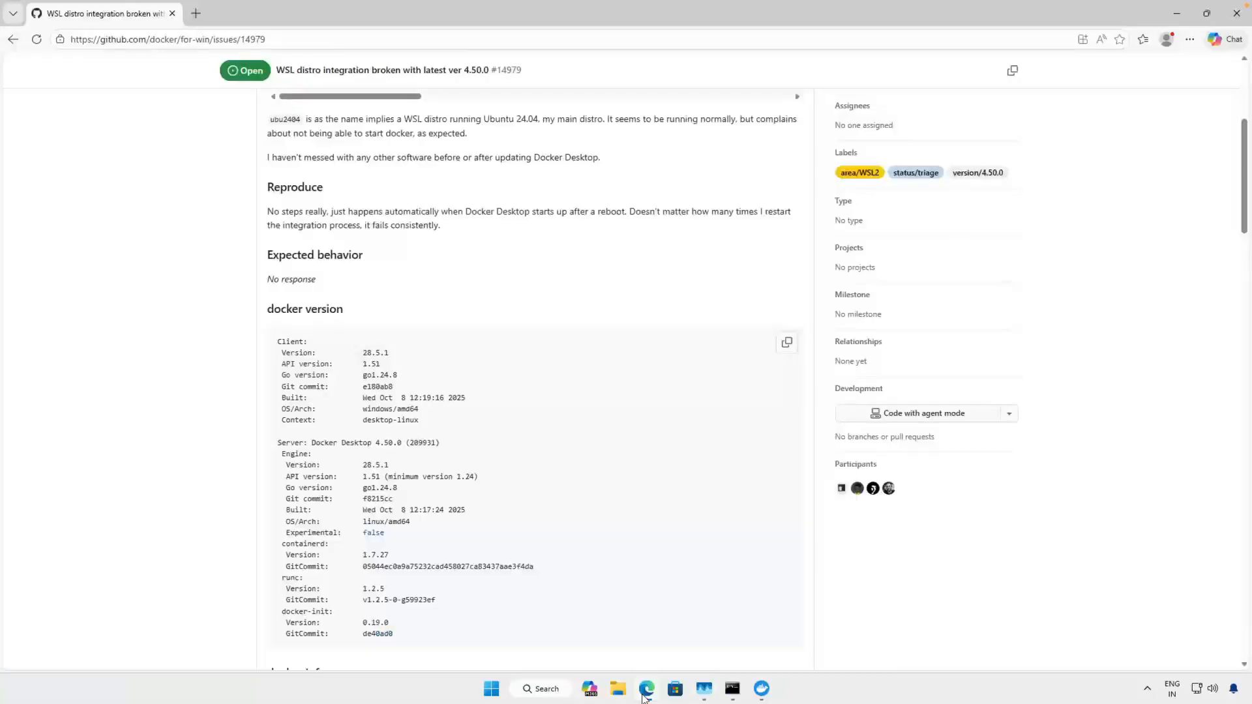
{"action": "left_click", "coordinate": [194, 16]}
{"action": "type", "text": "https://github.com/netbox-community/netbox-docker"}
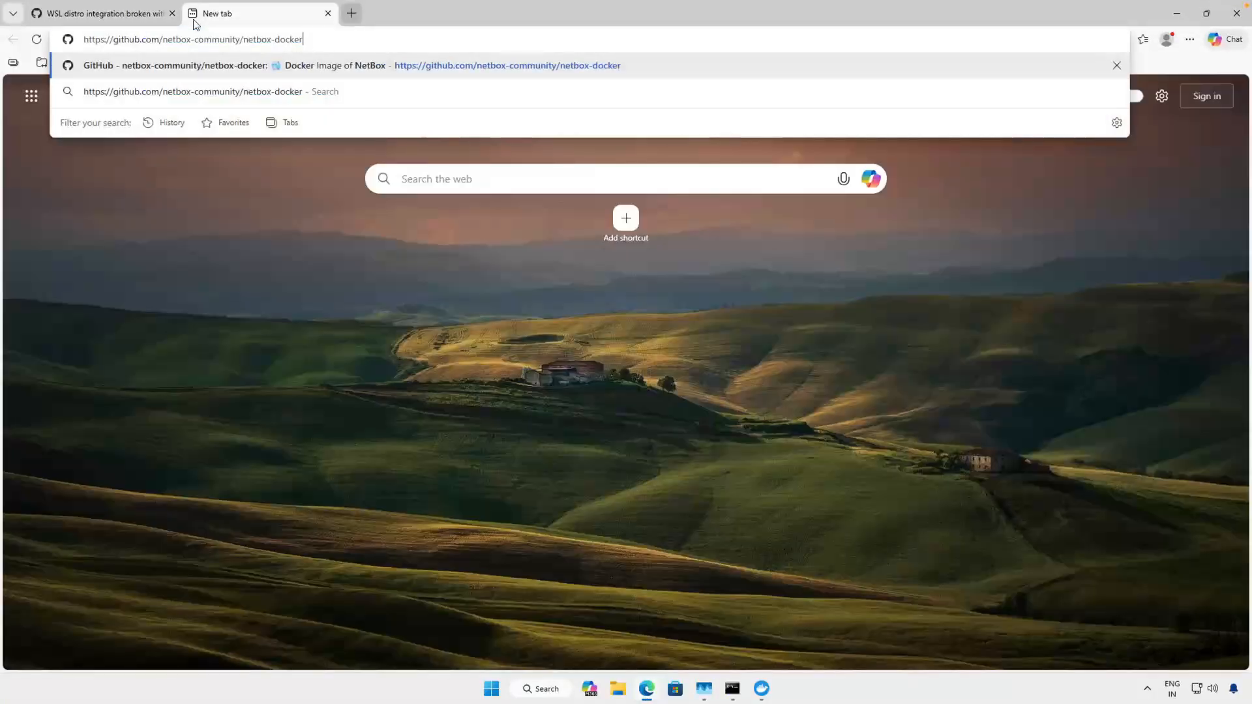
{"action": "key", "text": "Return"}
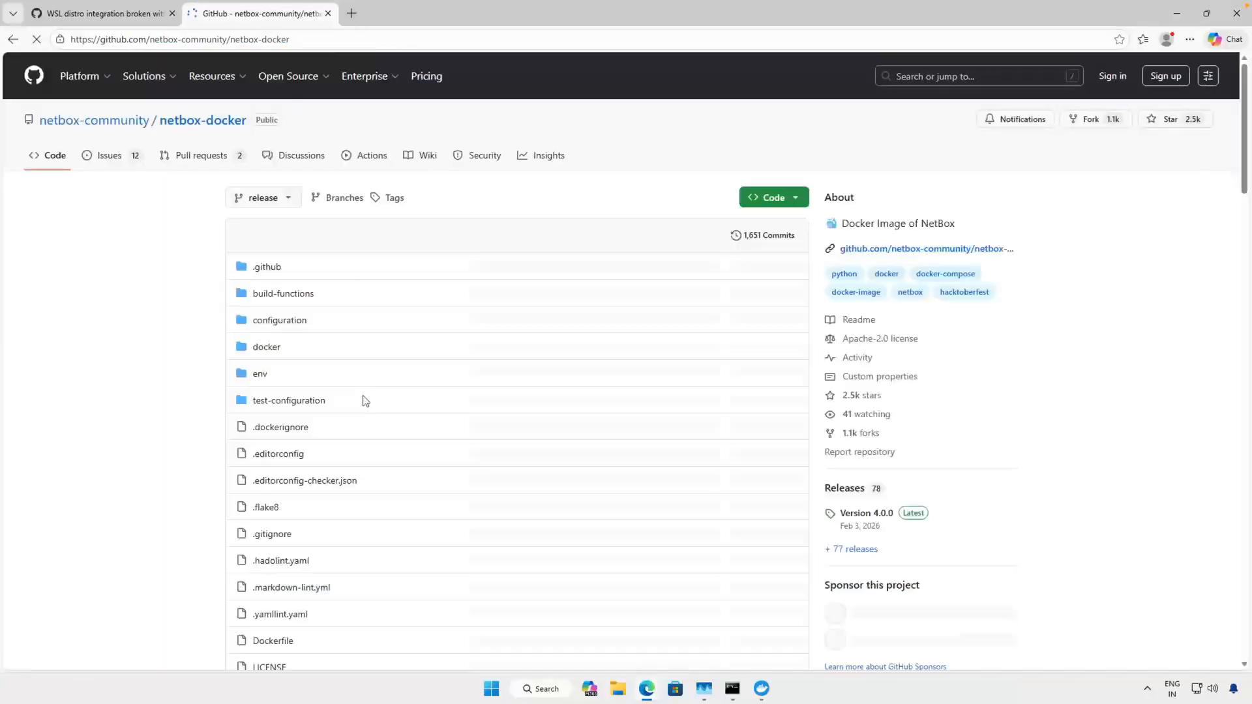
{"action": "scroll", "coordinate": [416, 373], "scroll_direction": "down", "scroll_amount": 7}
{"action": "scroll", "coordinate": [416, 373], "scroll_direction": "down", "scroll_amount": 12}
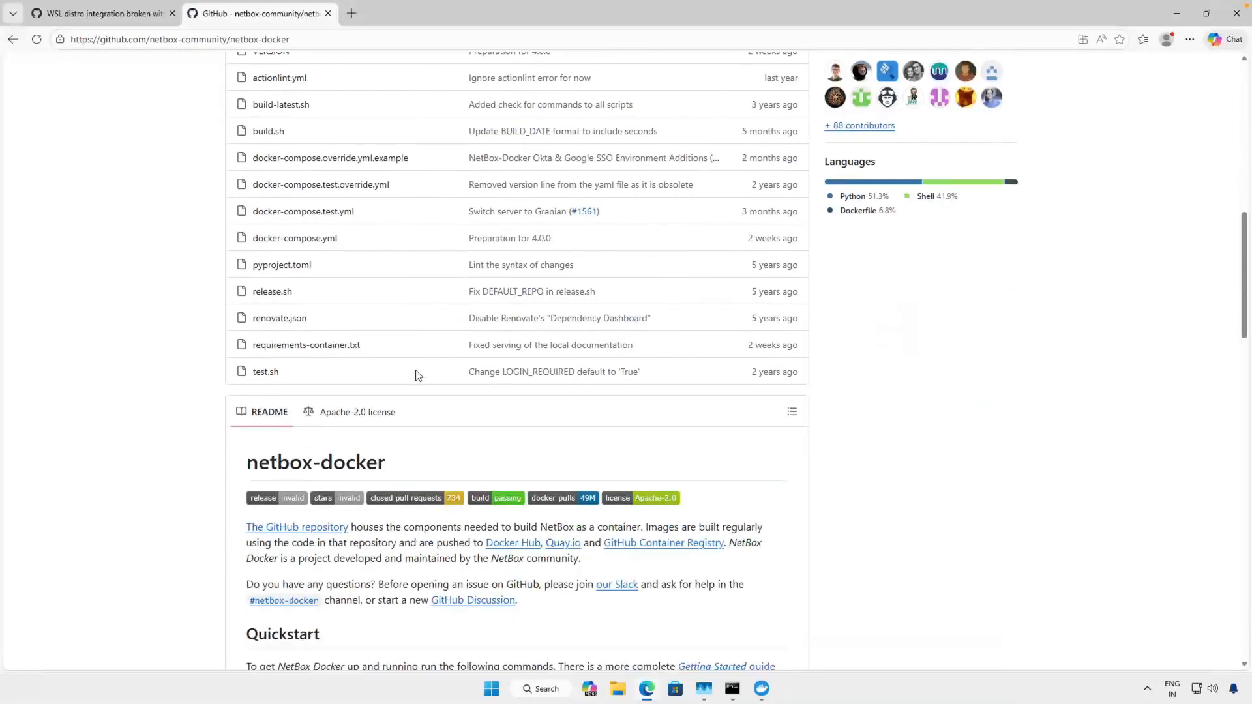
{"action": "left_click_drag", "start_coordinate": [627, 306], "coordinate": [208, 307]}
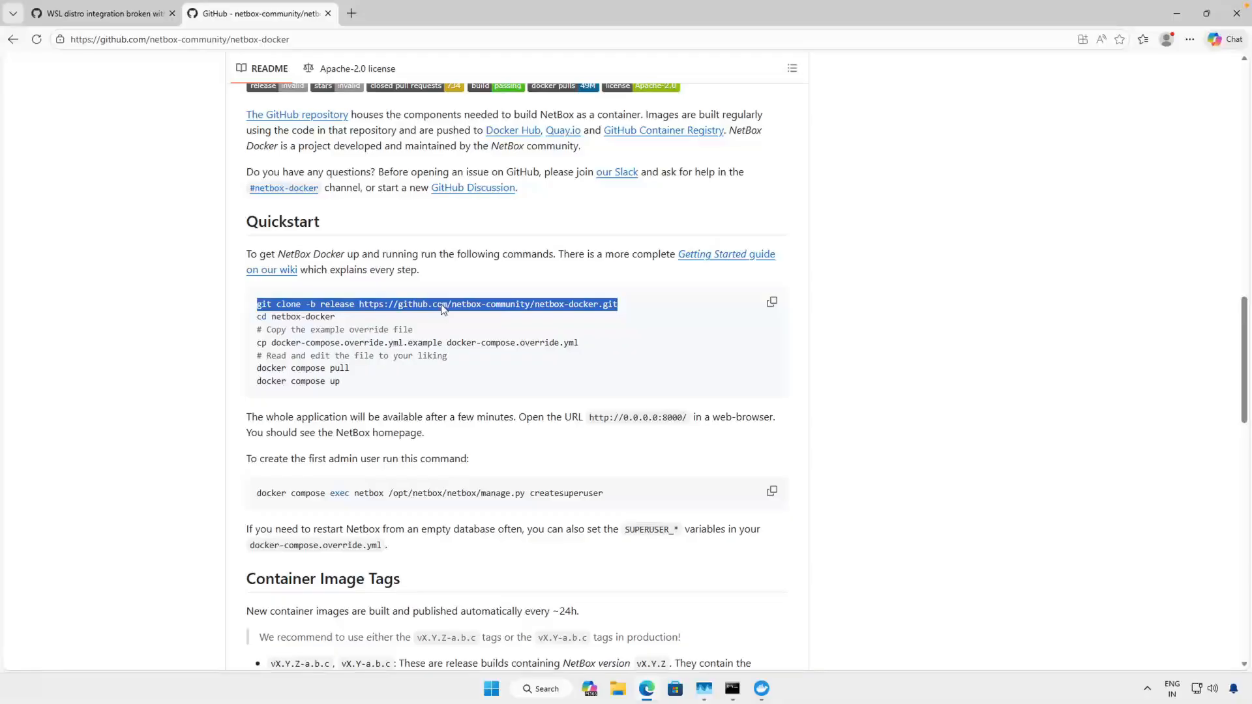
{"action": "left_click", "coordinate": [356, 330]}
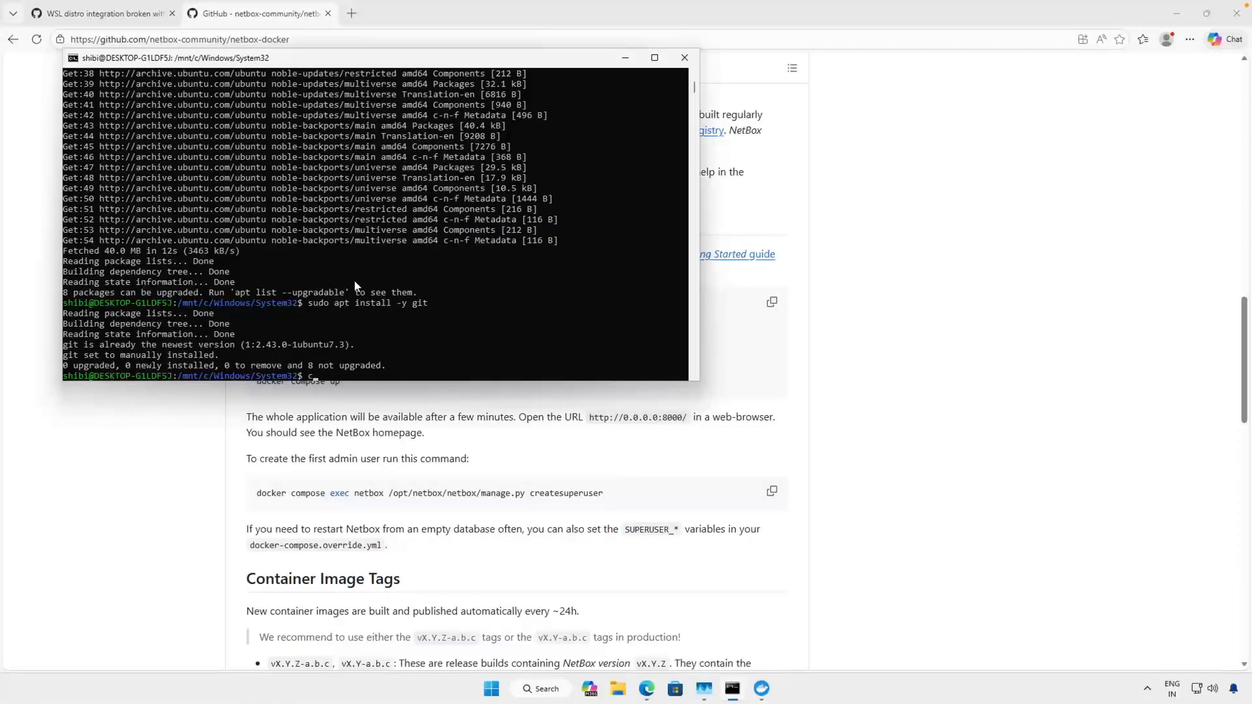
- Switch back to the Ubuntu terminal and change the working directory to the user's home directory
{"action": "type", "text": "d /home/shibi/"}
{"action": "key", "text": "Return"}
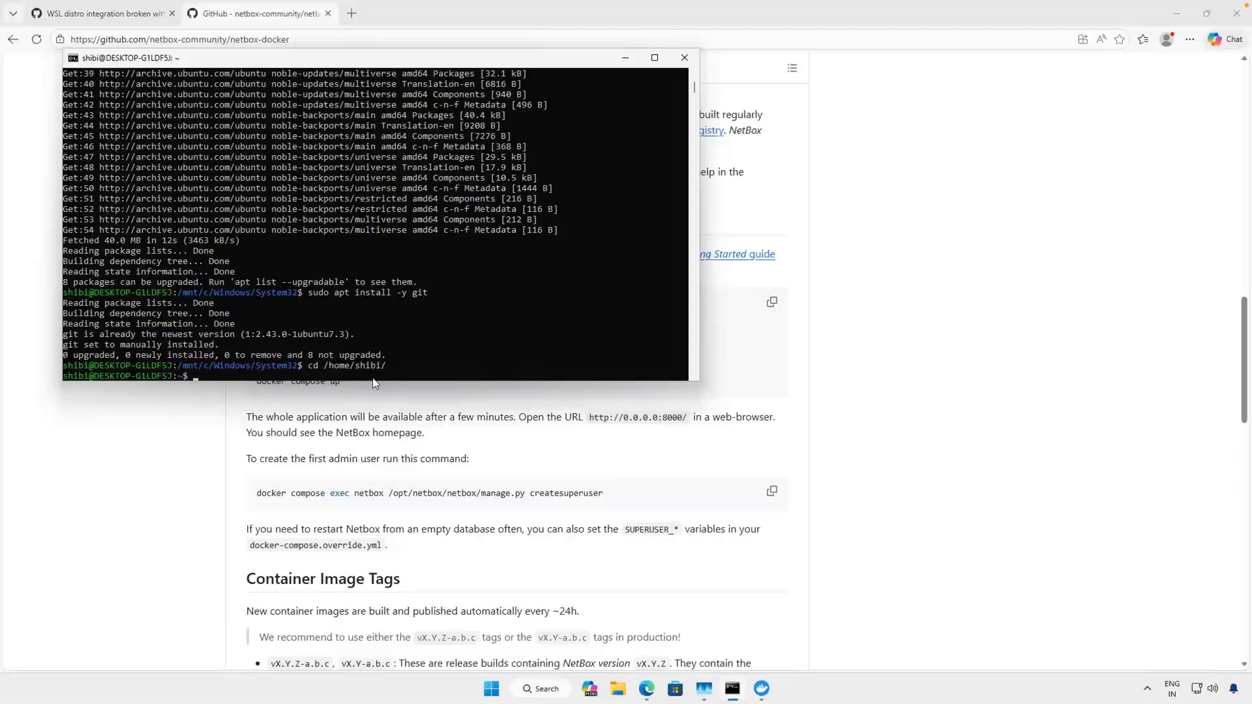
- Create a directory named nb_netbox in the home directory and change into it
{"action": "type", "text": "mkdir"}
{"action": "key", "text": "Return"}
{"action": "type", "text": "cd nb_netbox/"}
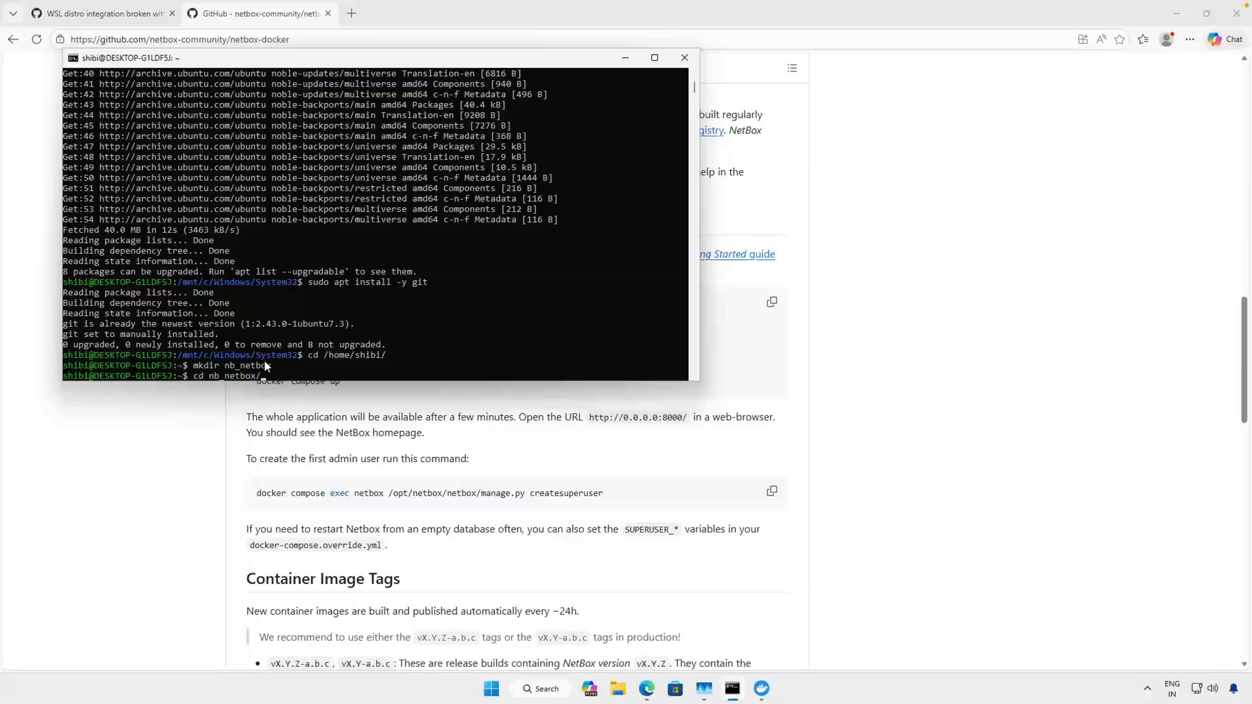
{"action": "key", "text": "Return"}
- Copy the Quickstart's git clone command from the README and run it in nb_netbox to clone netbox-docker's release branch
{"action": "left_click", "coordinate": [359, 392]}
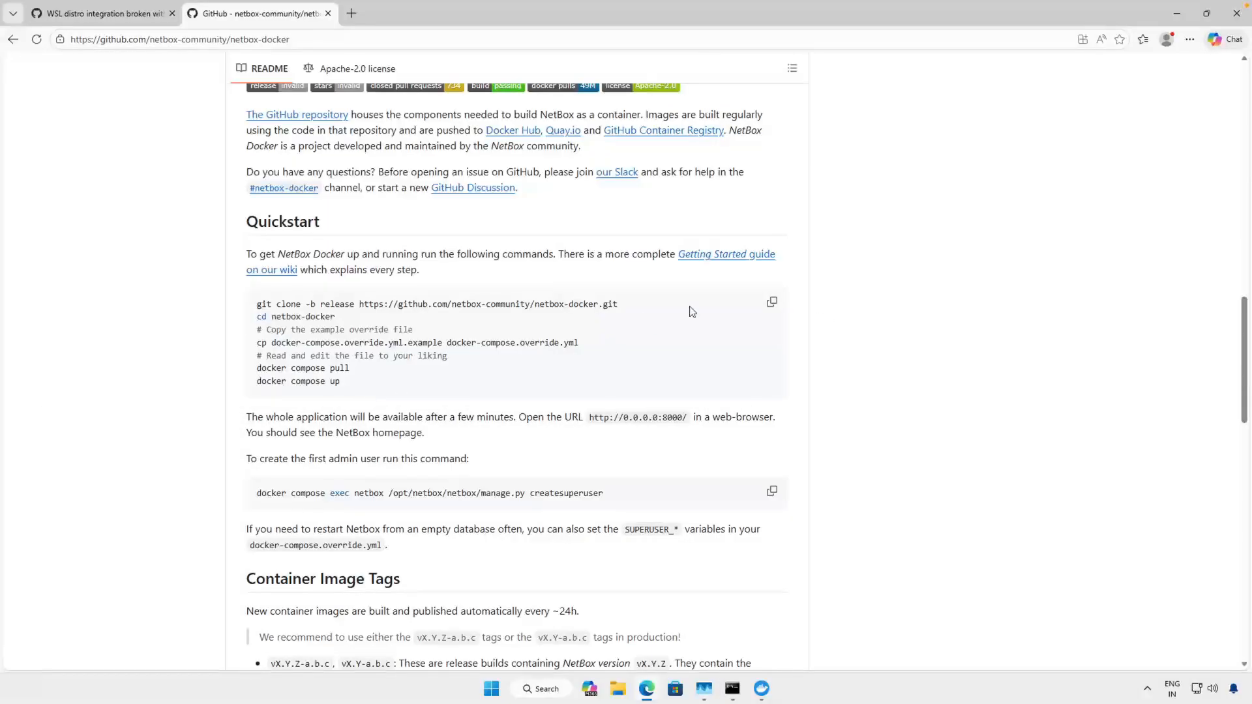
{"action": "left_click", "coordinate": [771, 302]}
{"action": "left_click_drag", "start_coordinate": [624, 312], "coordinate": [215, 314]}
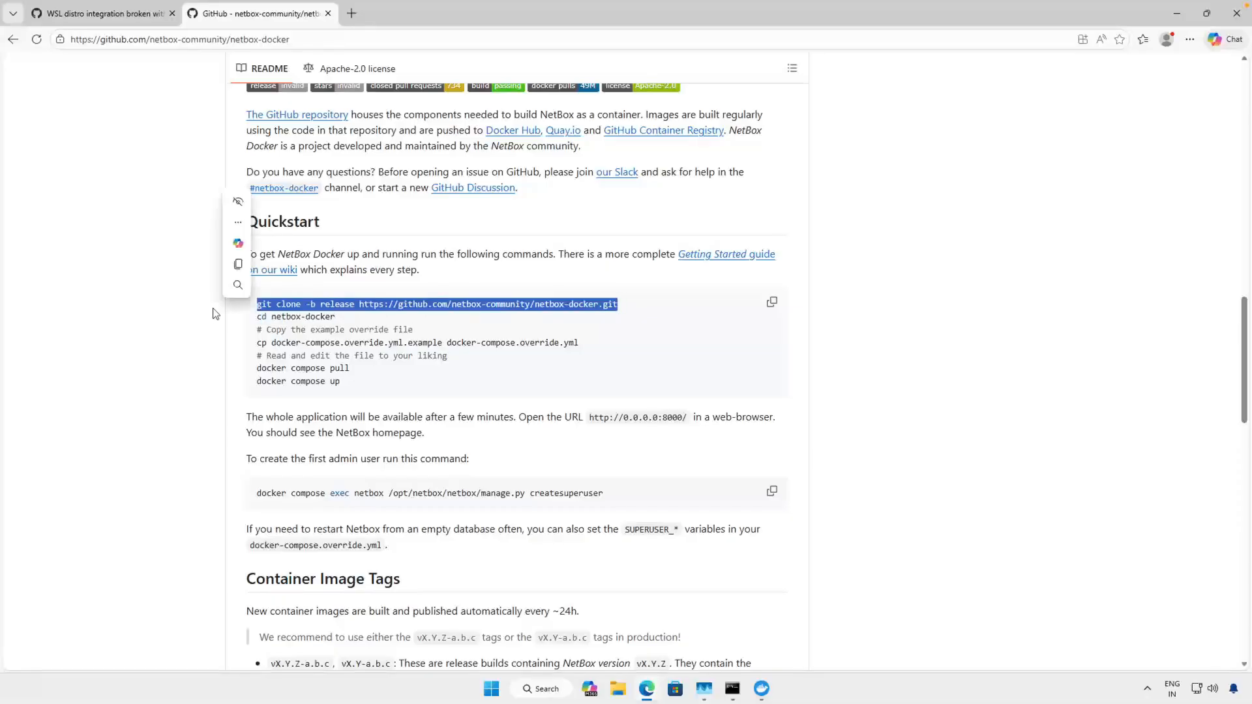
{"action": "key", "text": "ctrl+c"}
{"action": "key", "text": "alt+Tab"}
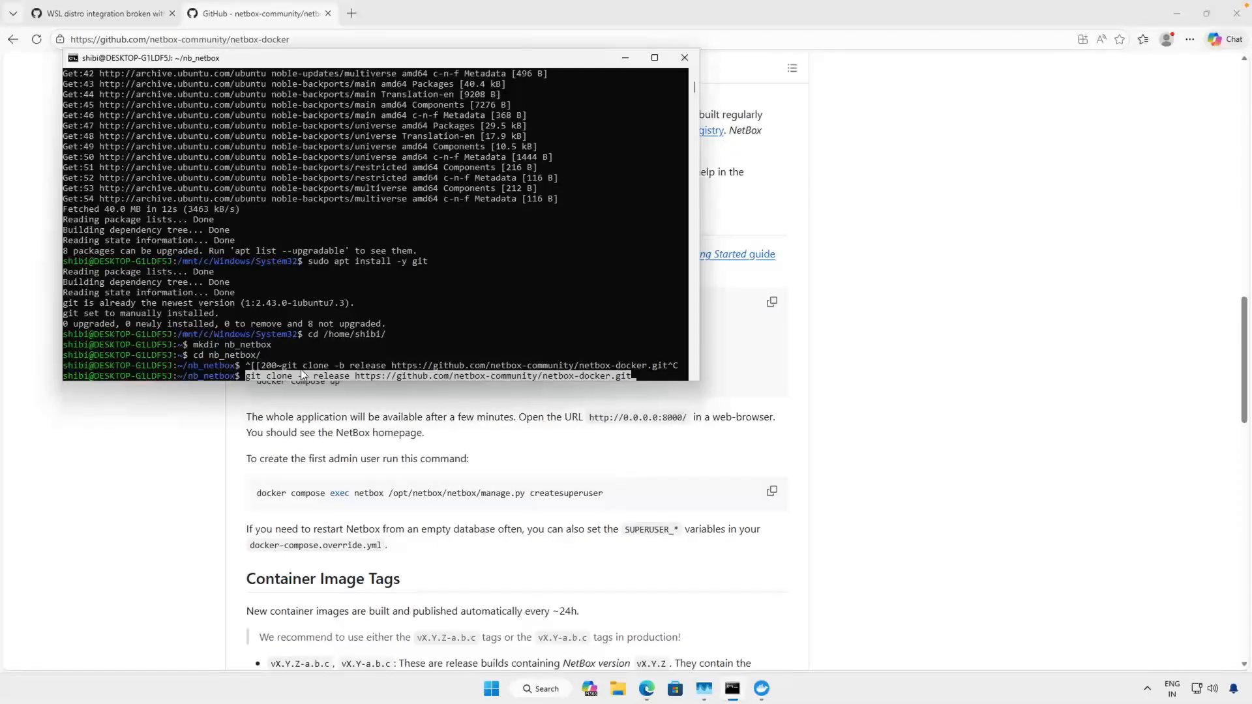
{"action": "key", "text": "ctrl+v"}
{"action": "key", "text": "Return"}
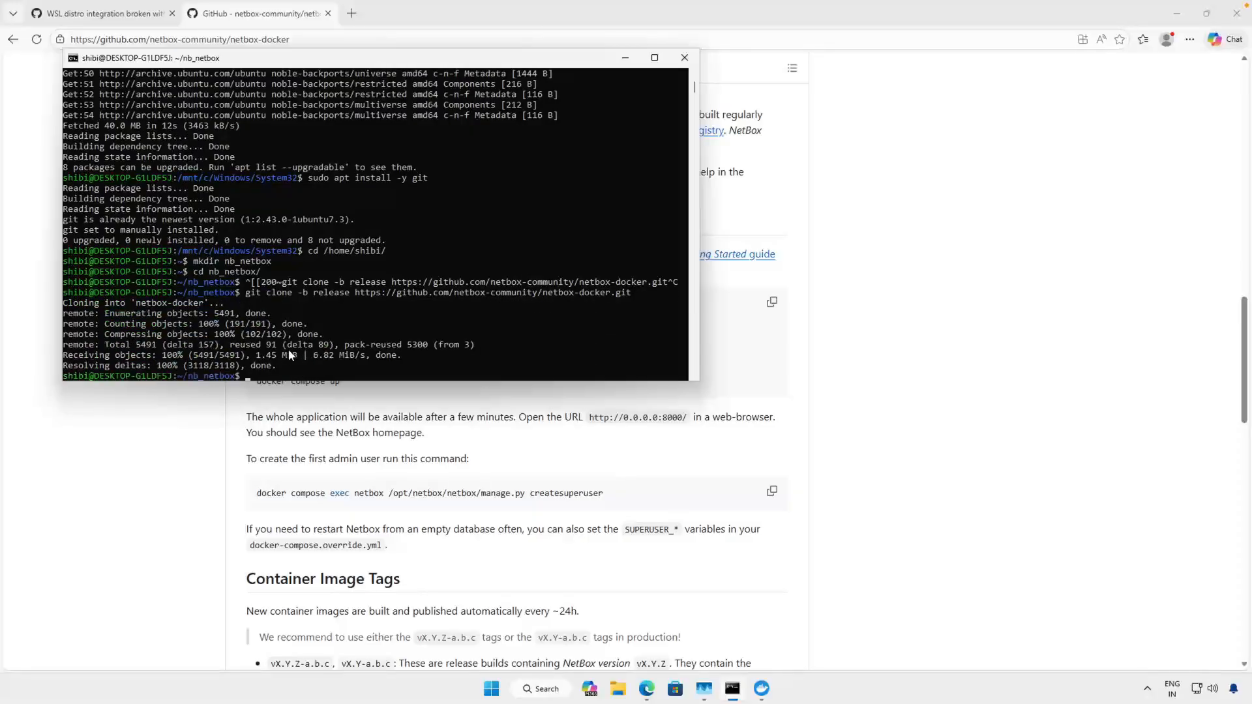
- List the contents of nb_netbox and highlight the cloned netbox-docker folder
{"action": "type", "text": "ls"}
{"action": "key", "text": "Return"}
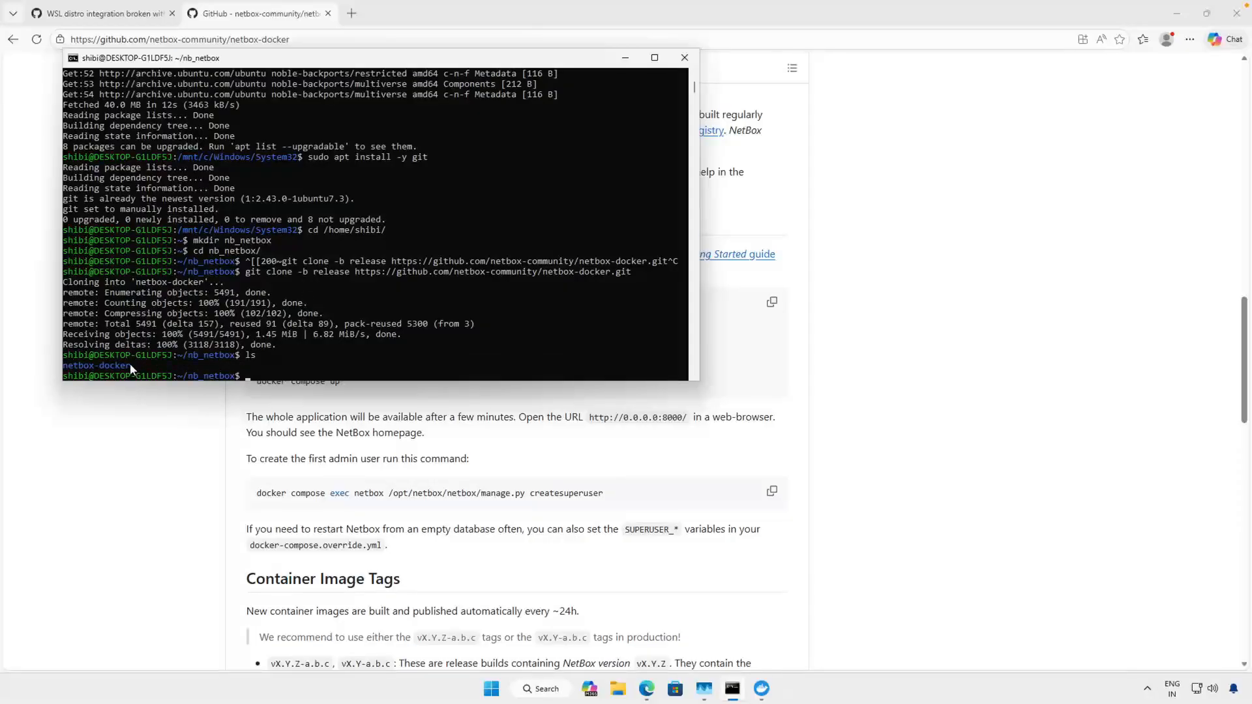
{"action": "left_click_drag", "start_coordinate": [130, 363], "coordinate": [75, 365]}
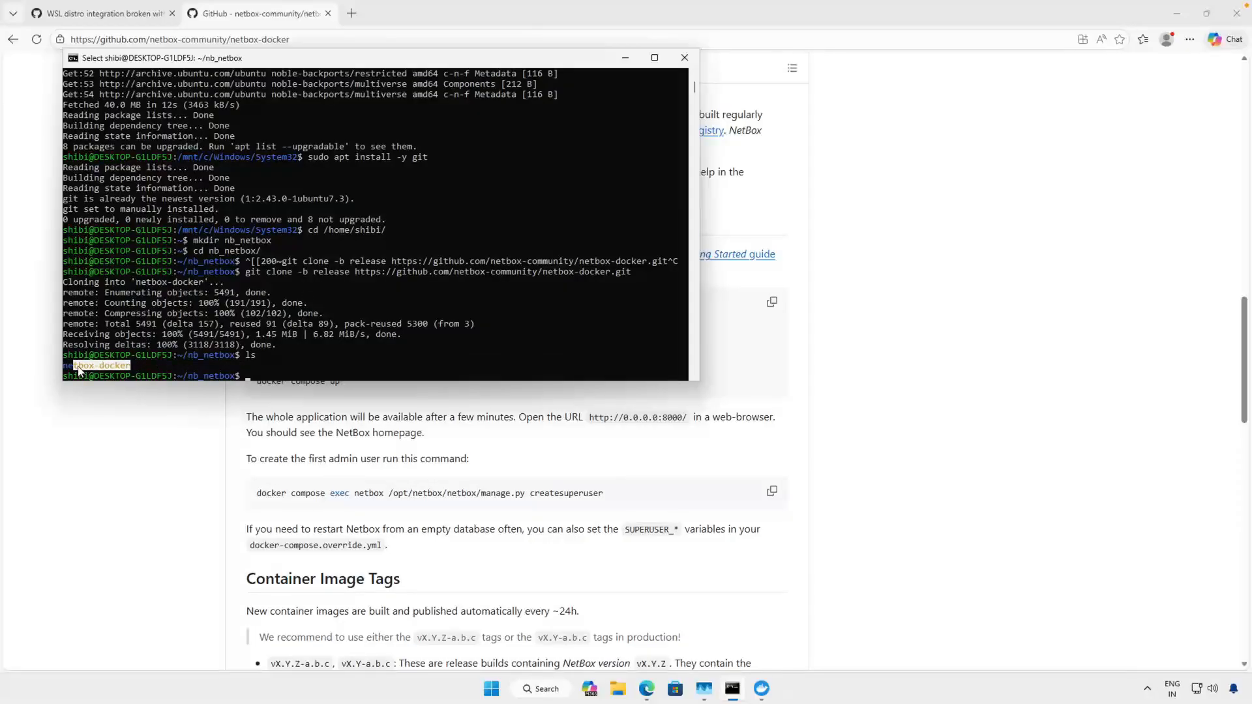
- Review the Quickstart's cd netbox-docker command and the cp command for the example override file on the GitHub page
{"action": "left_click", "coordinate": [873, 341]}
{"action": "left_click_drag", "start_coordinate": [336, 317], "coordinate": [256, 318]}
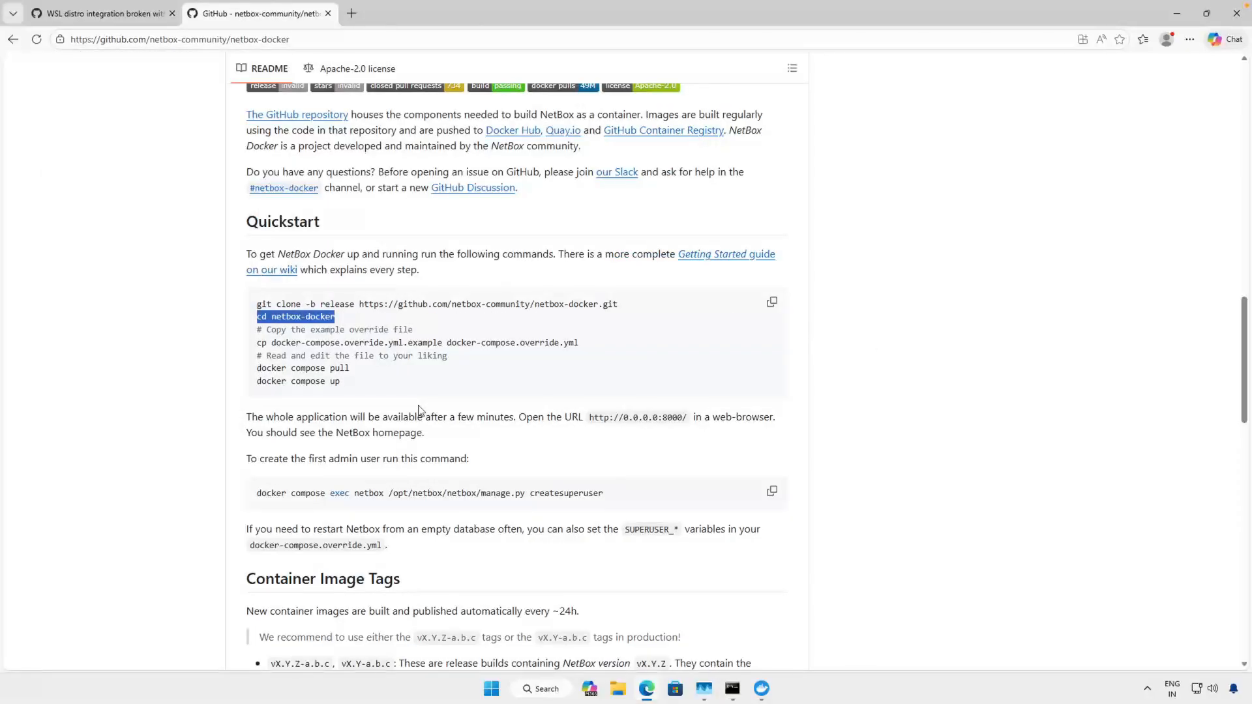
{"action": "left_click", "coordinate": [306, 320]}
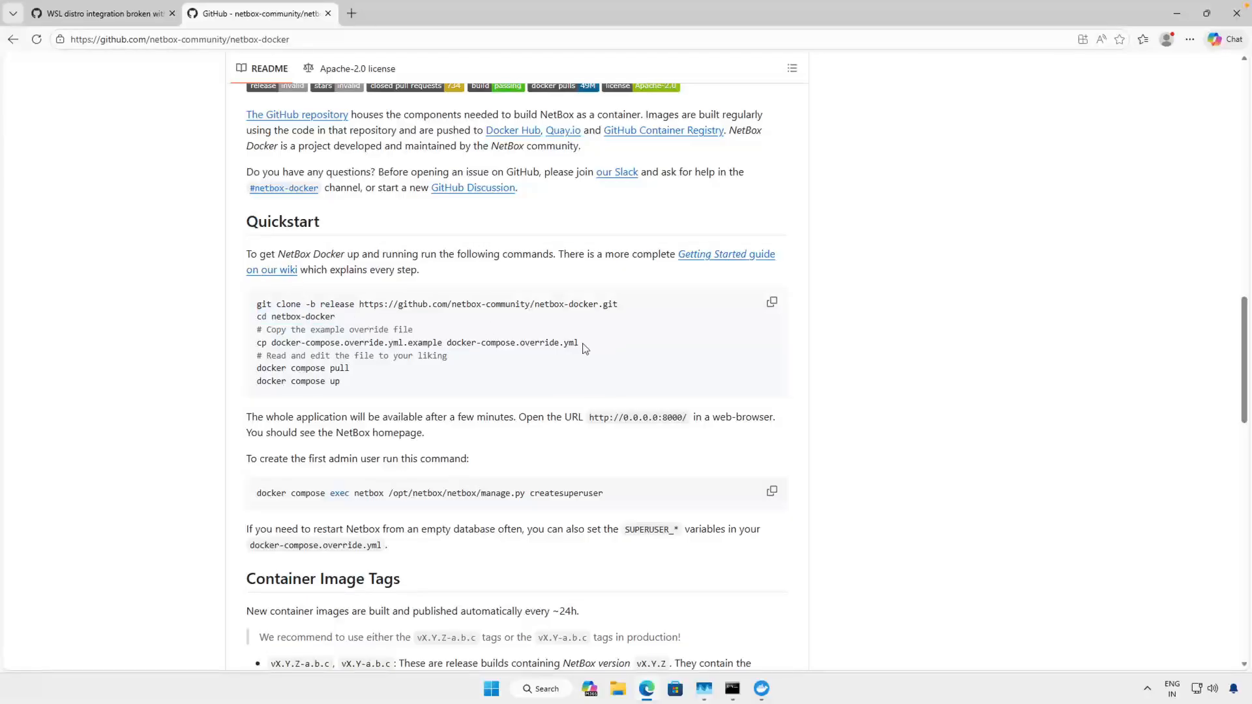
{"action": "left_click_drag", "start_coordinate": [585, 349], "coordinate": [256, 342]}
{"action": "left_click", "coordinate": [349, 340]}
{"action": "left_click_drag", "start_coordinate": [443, 341], "coordinate": [394, 342]}
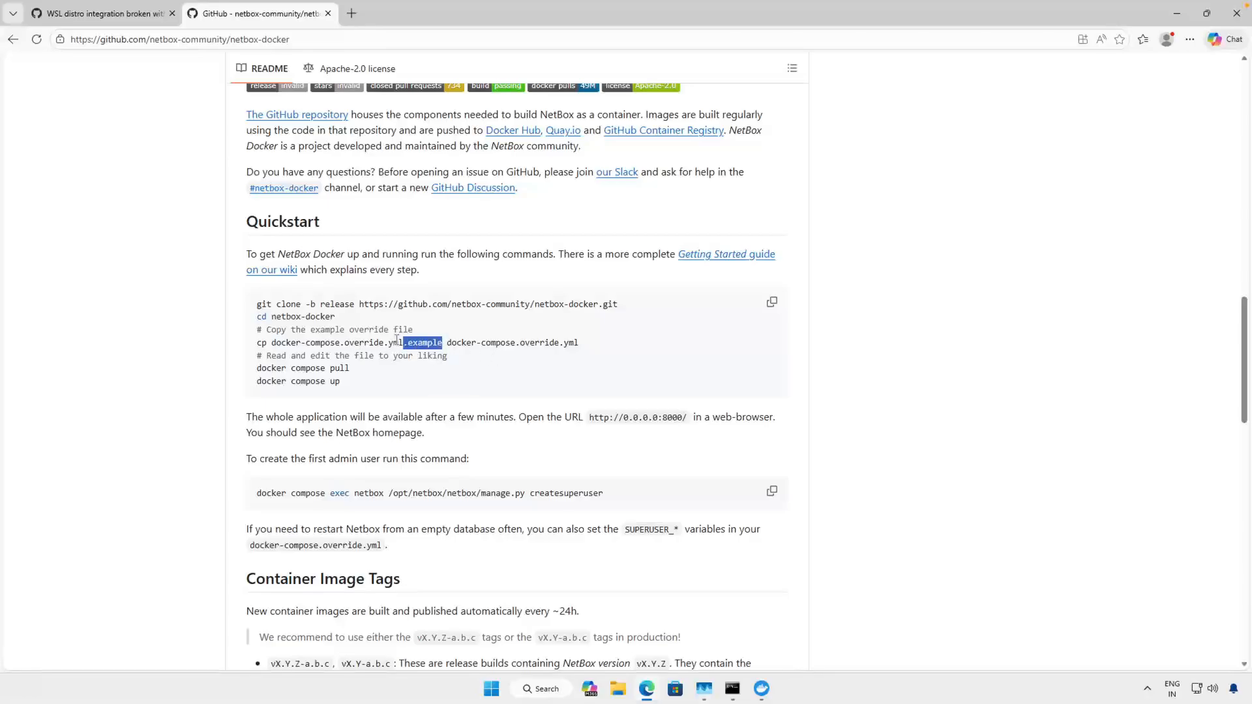
{"action": "left_click", "coordinate": [525, 346]}
{"action": "left_click_drag", "start_coordinate": [587, 346], "coordinate": [345, 344]}
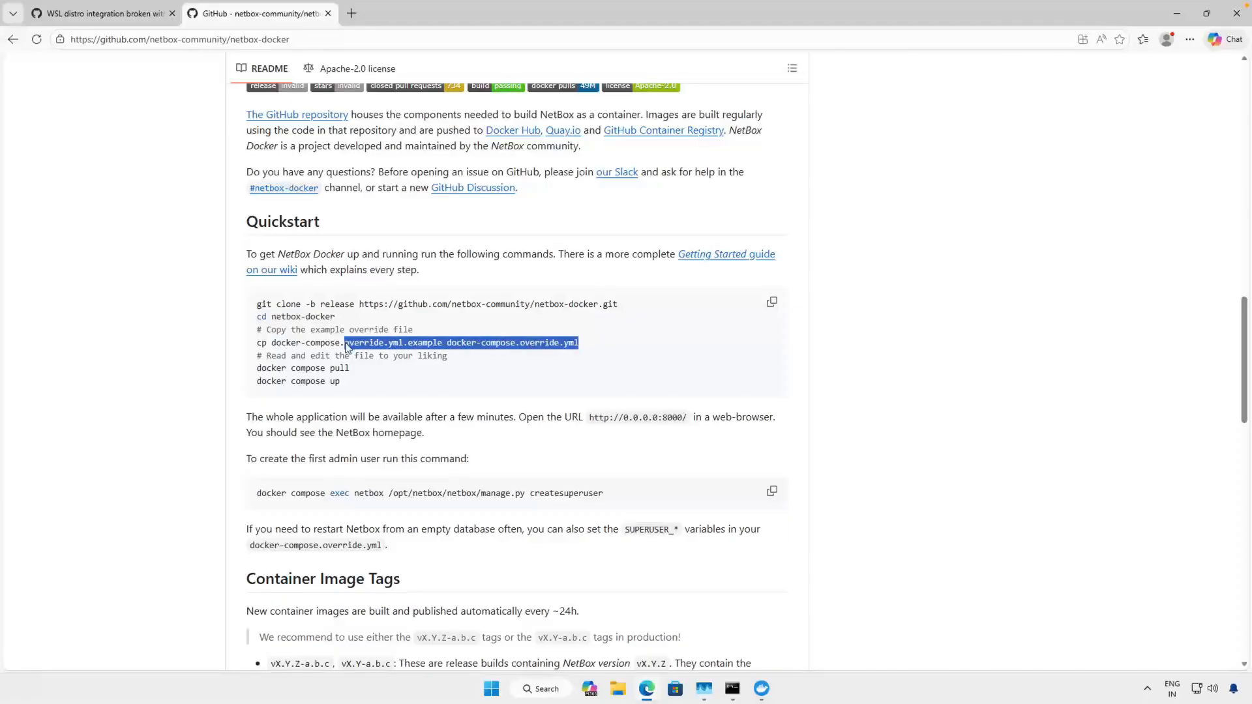
- Return to the Ubuntu terminal and change into the cloned netbox-docker directory
{"action": "key", "text": "alt+Tab"}
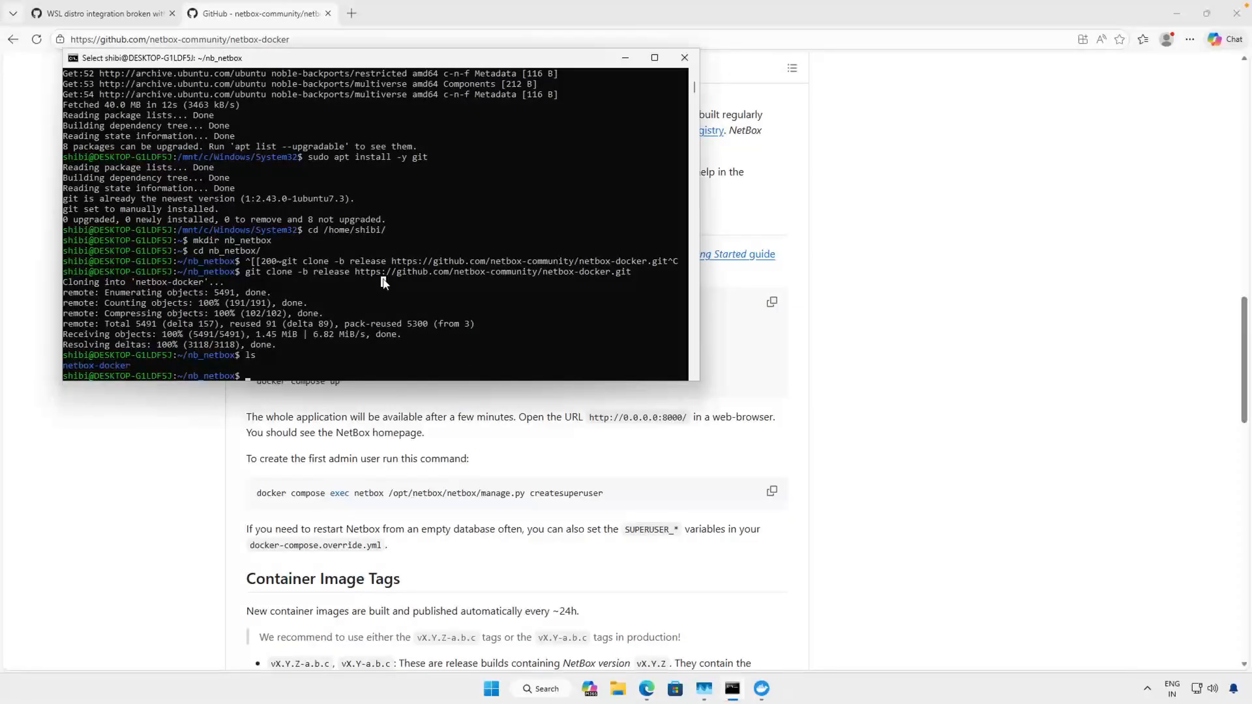
{"action": "type", "text": "cd"}
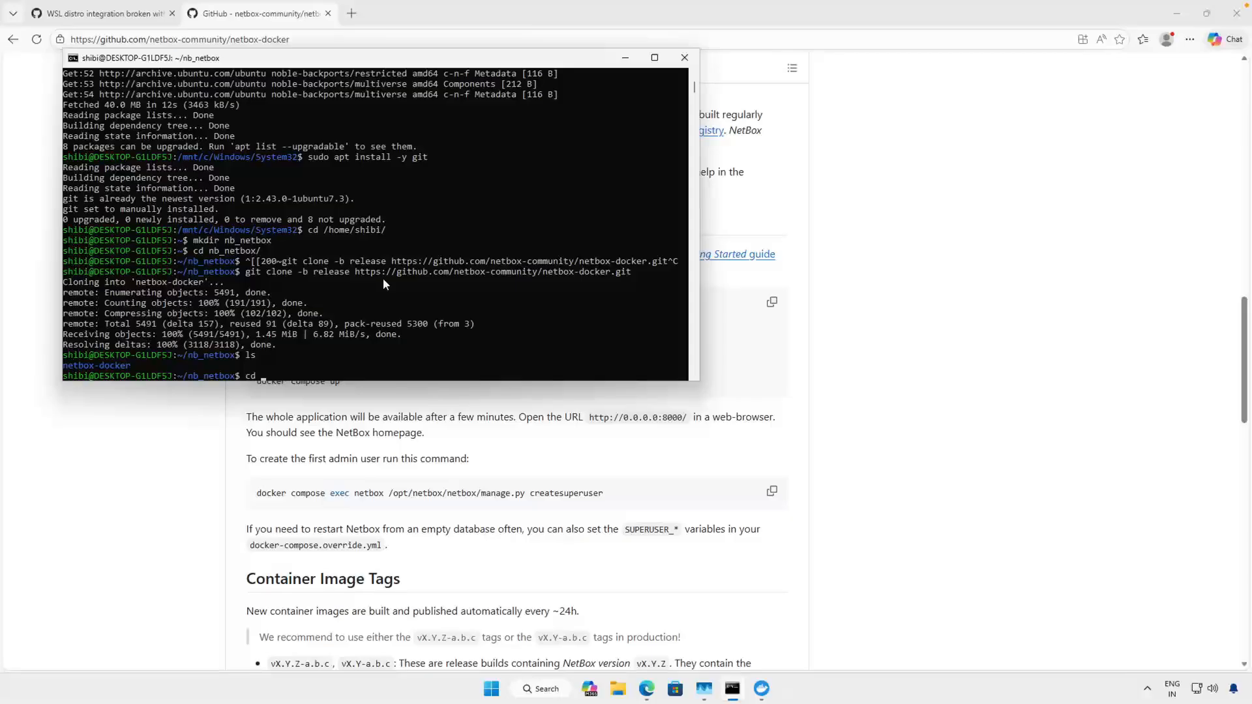
{"action": "type", "text": " n"}
{"action": "key", "text": "Tab"}
{"action": "key", "text": "Return"}
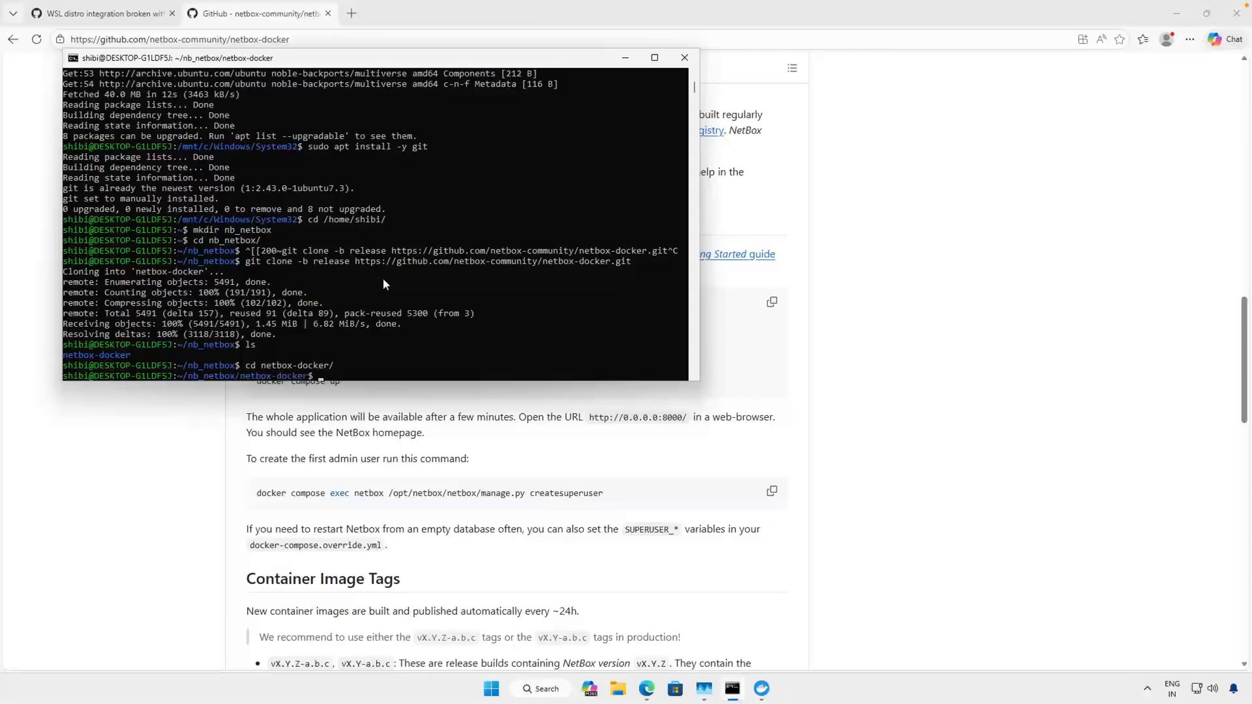
- List the files in netbox-docker and locate docker-compose.override.yml.example
{"action": "type", "text": "ls"}
{"action": "key", "text": "Return"}
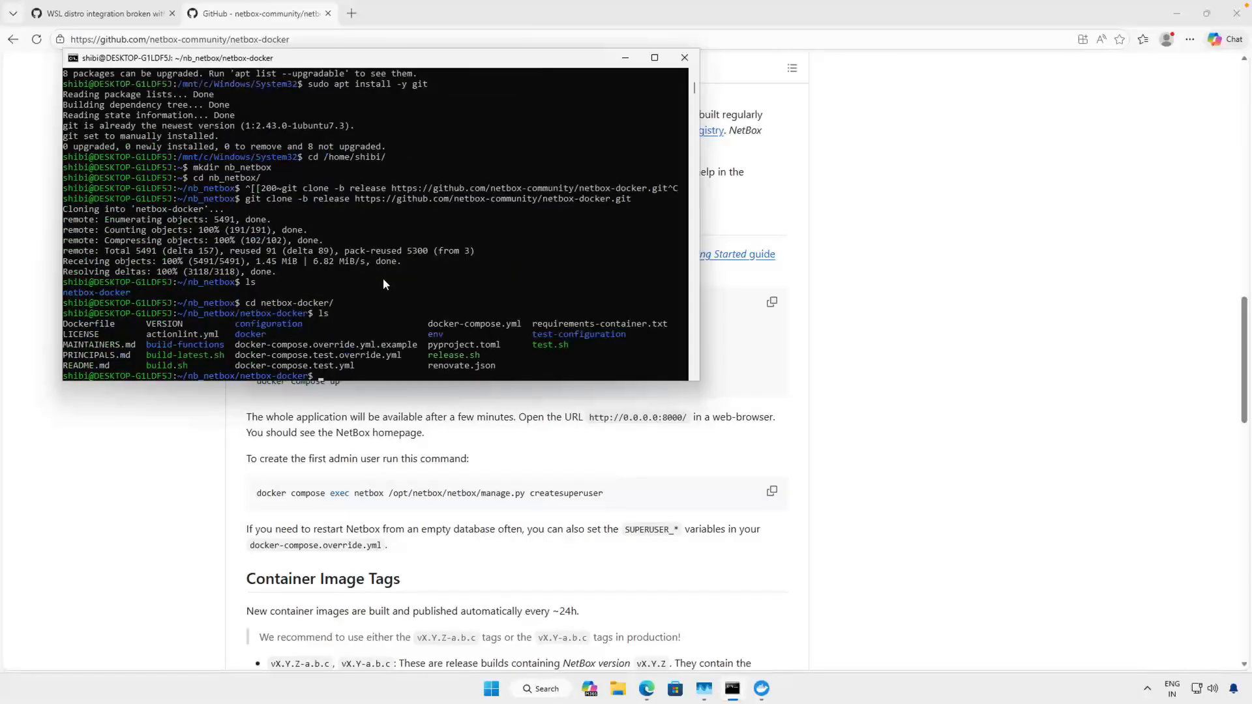
{"action": "left_click_drag", "start_coordinate": [422, 344], "coordinate": [236, 346]}
{"action": "left_click", "coordinate": [284, 345]}
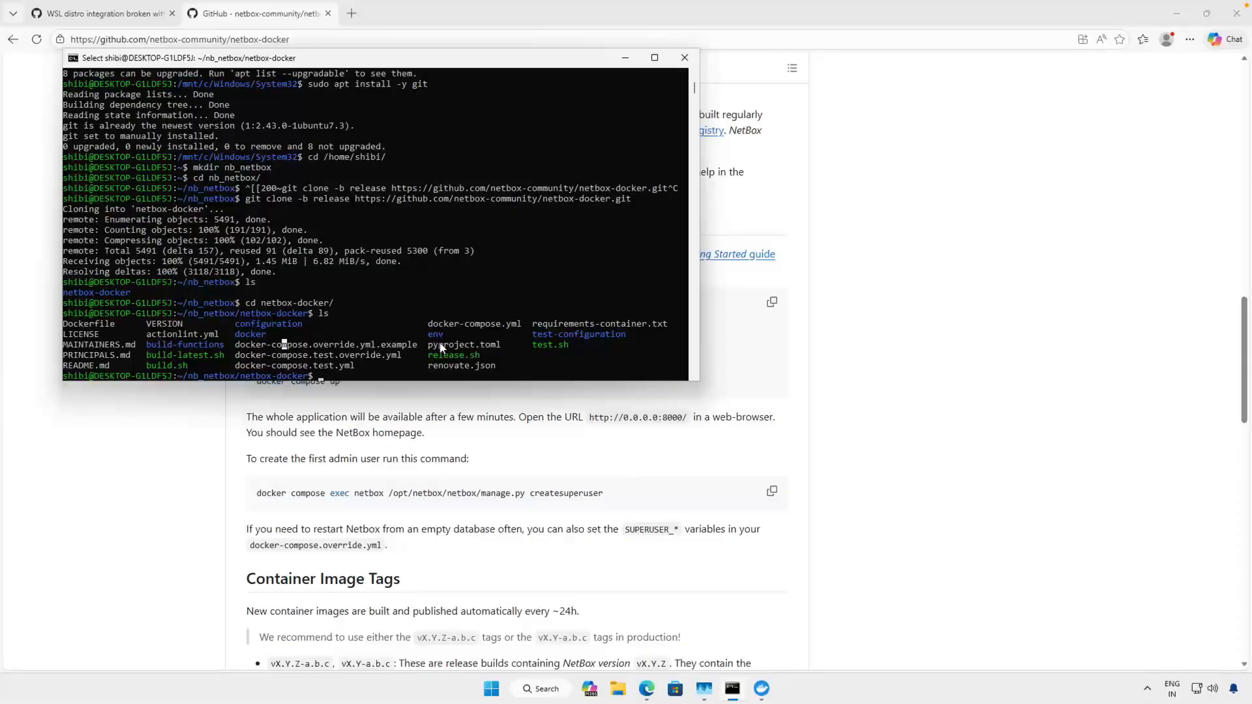
{"action": "left_click_drag", "start_coordinate": [420, 342], "coordinate": [272, 353]}
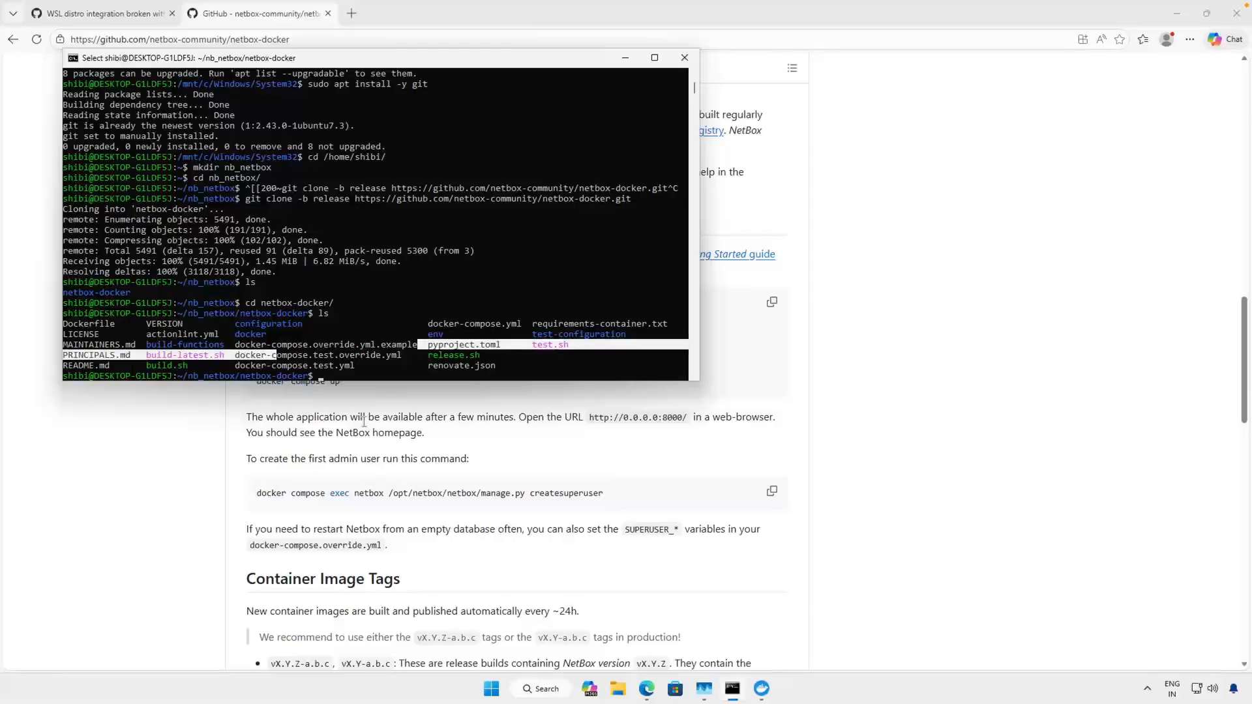
- Copy the Quickstart's cp command from GitHub and run it in the Ubuntu terminal to create docker-compose.override.yml from the example file
{"action": "left_click", "coordinate": [364, 421]}
{"action": "left_click_drag", "start_coordinate": [582, 345], "coordinate": [249, 347]}
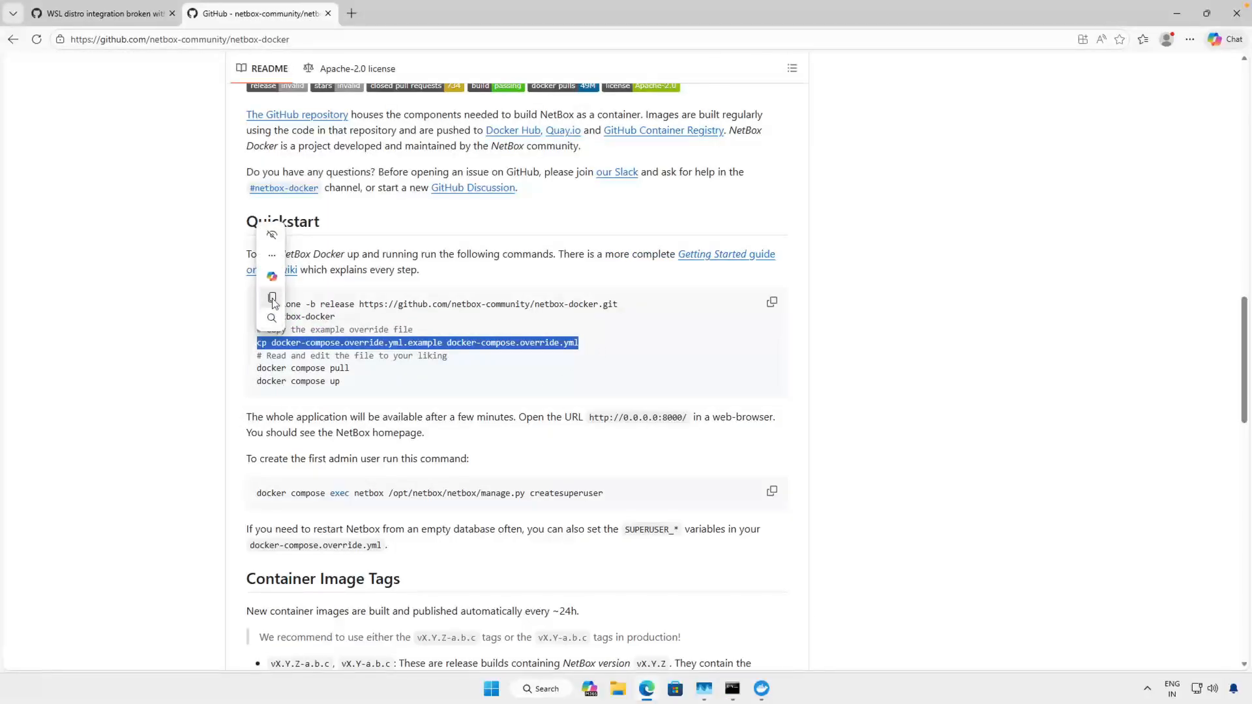
{"action": "left_click", "coordinate": [272, 304]}
{"action": "left_click", "coordinate": [732, 689]}
{"action": "right_click", "coordinate": [619, 397]}
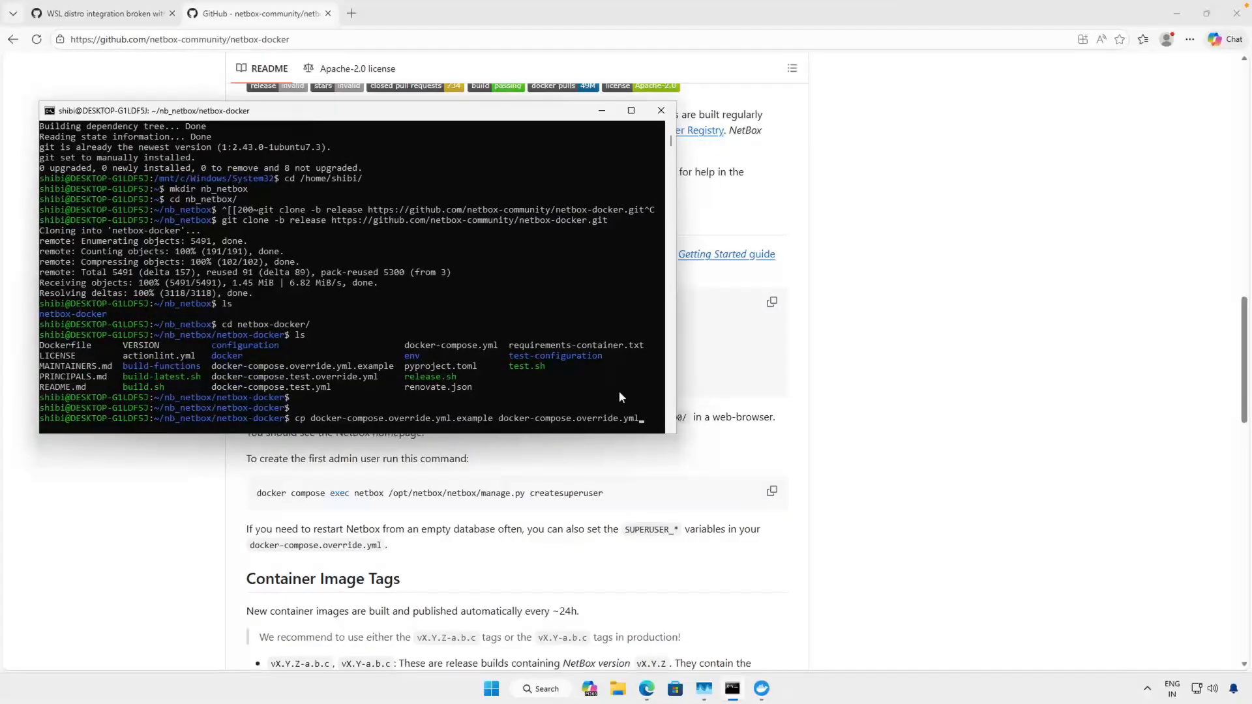
{"action": "left_click", "coordinate": [642, 417]}
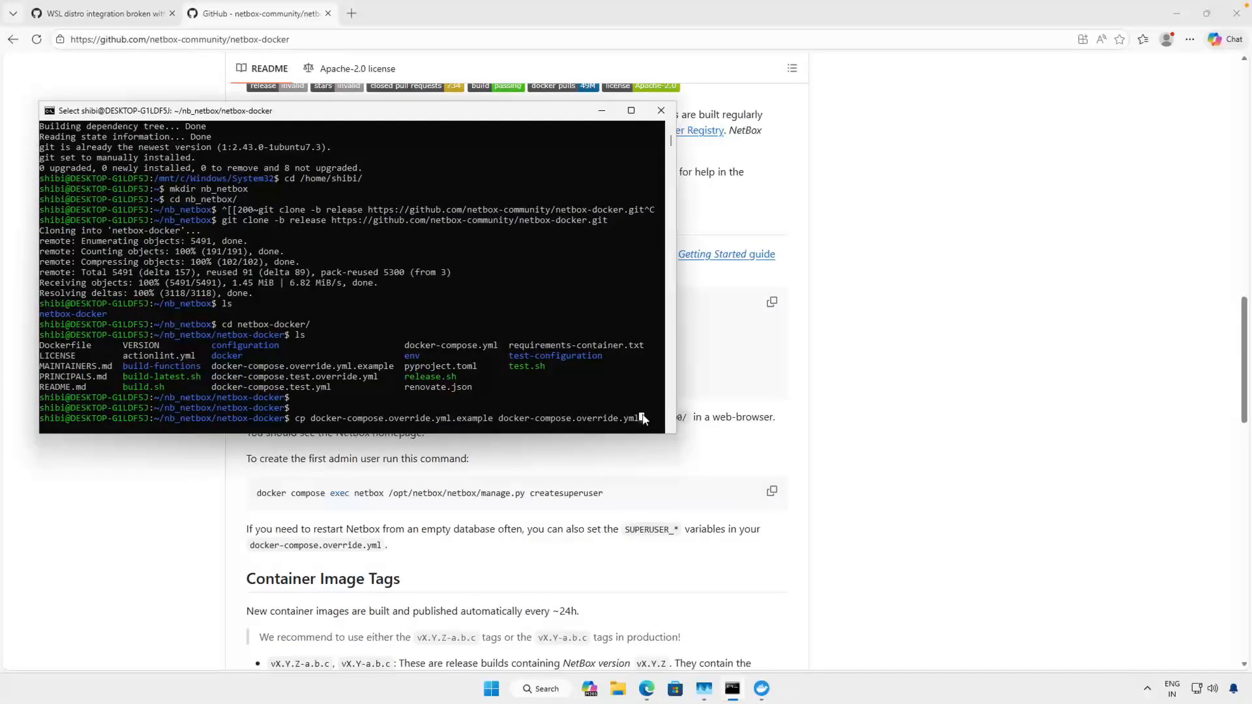
{"action": "right_click", "coordinate": [642, 417]}
{"action": "scroll", "coordinate": [643, 417], "scroll_direction": "up", "scroll_amount": 1}
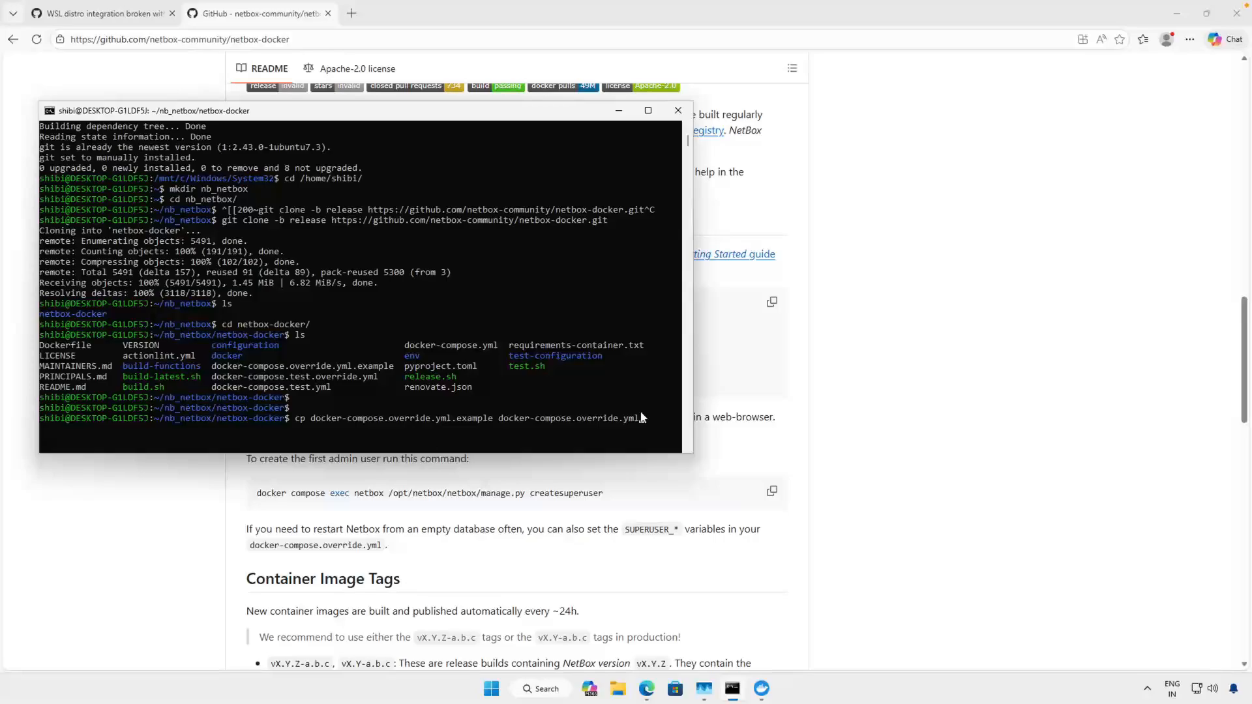
{"action": "key", "text": "Return"}
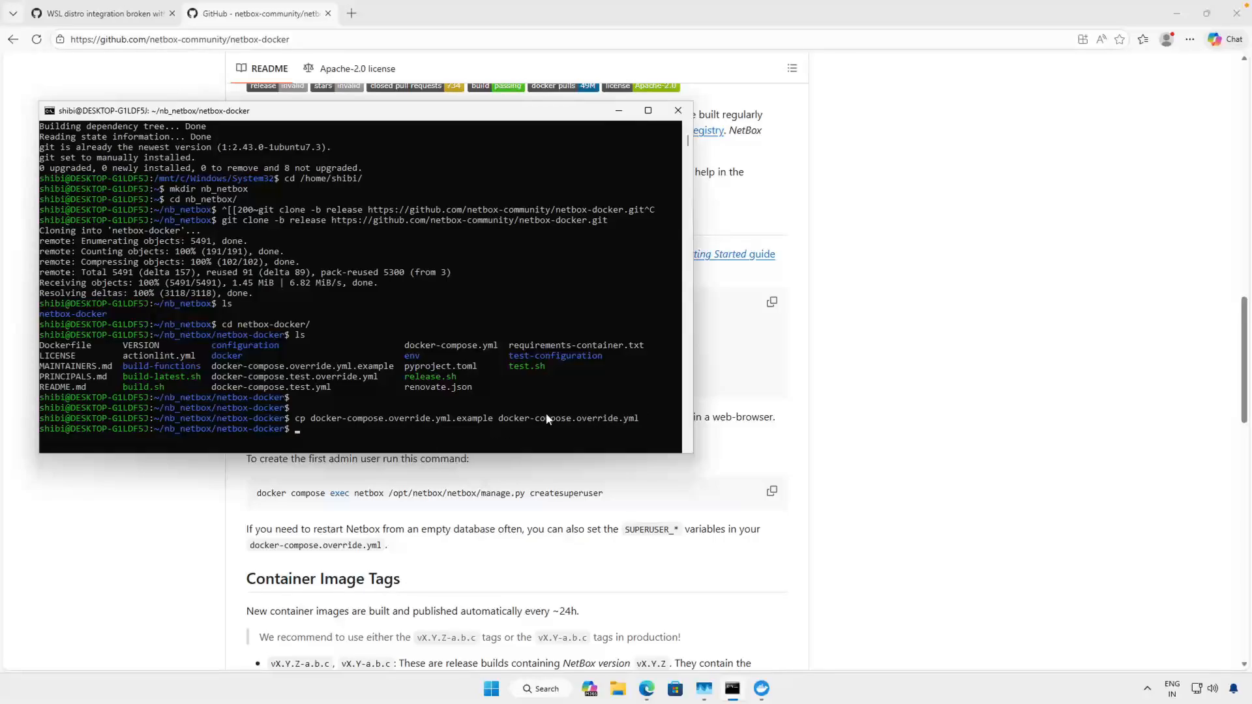
- List the files in netbox-docker again and highlight docker-compose.override.yml
{"action": "type", "text": "ls"}
{"action": "key", "text": "Return"}
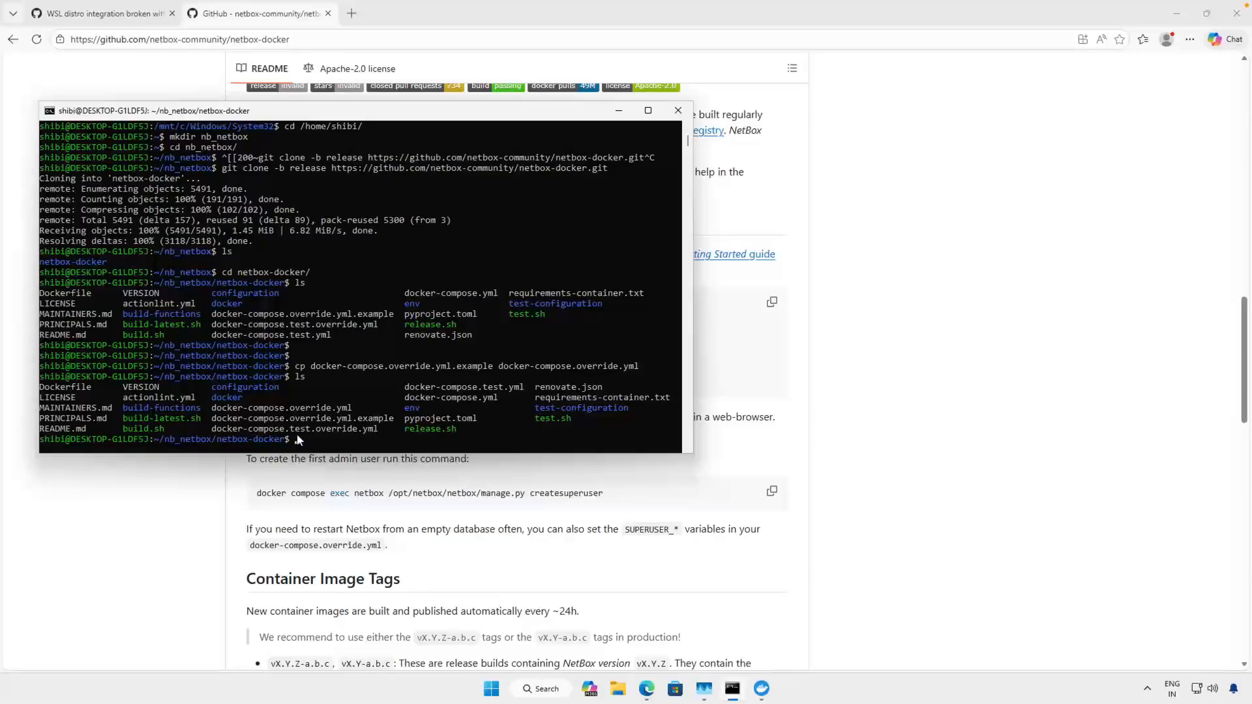
{"action": "left_click_drag", "start_coordinate": [359, 409], "coordinate": [285, 409]}
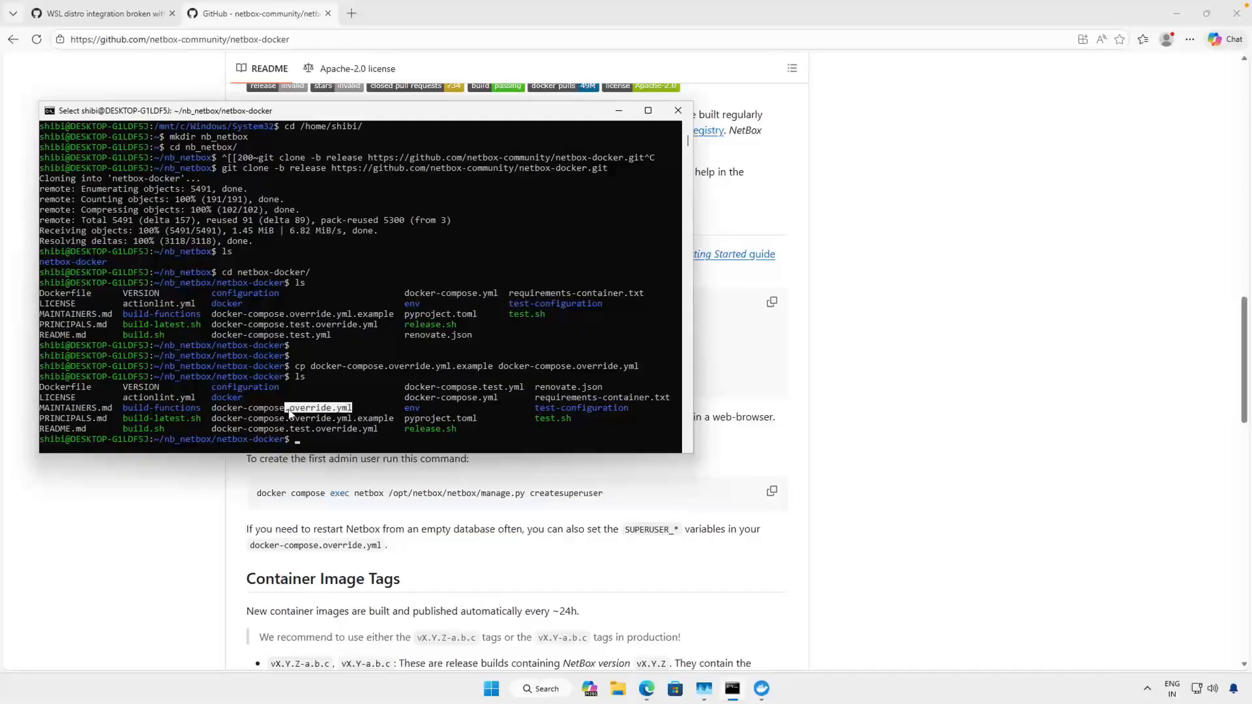
- Discard the unexecuted docker compose pull command and list all containers with docker ps -a
{"action": "type", "text": "docker compose pull"}
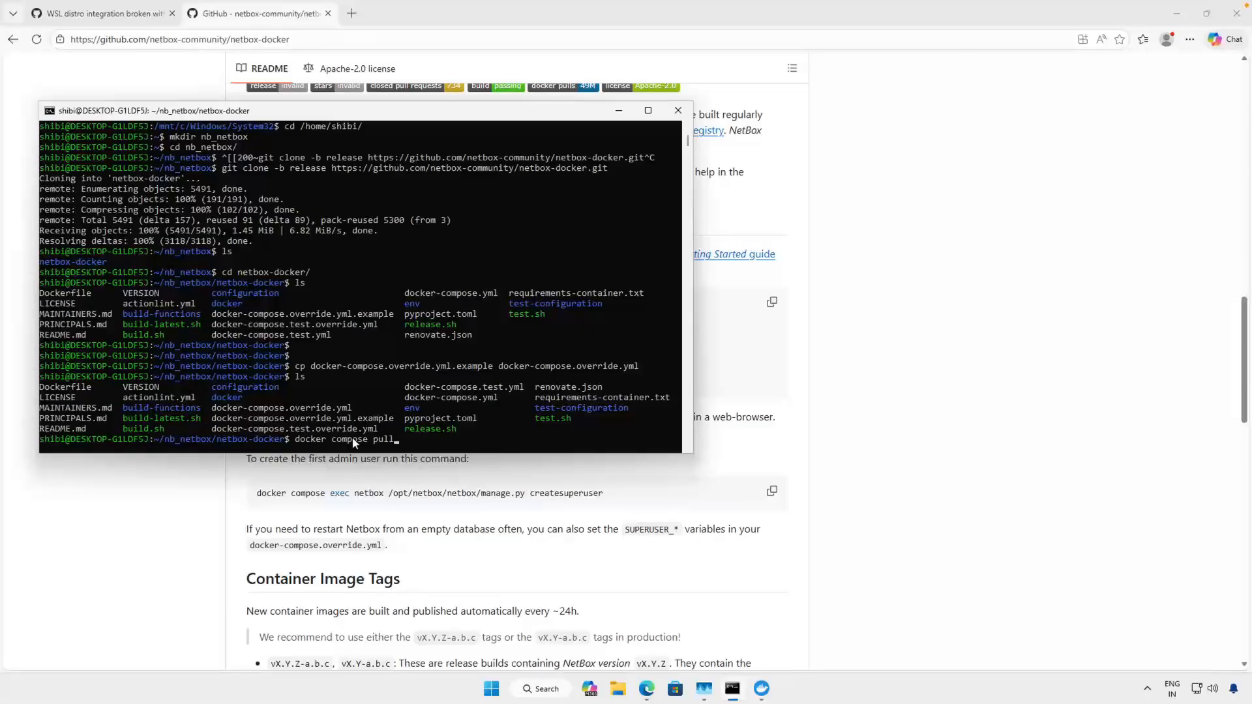
{"action": "key", "text": "ctrl+c"}
{"action": "type", "text": "docke"}
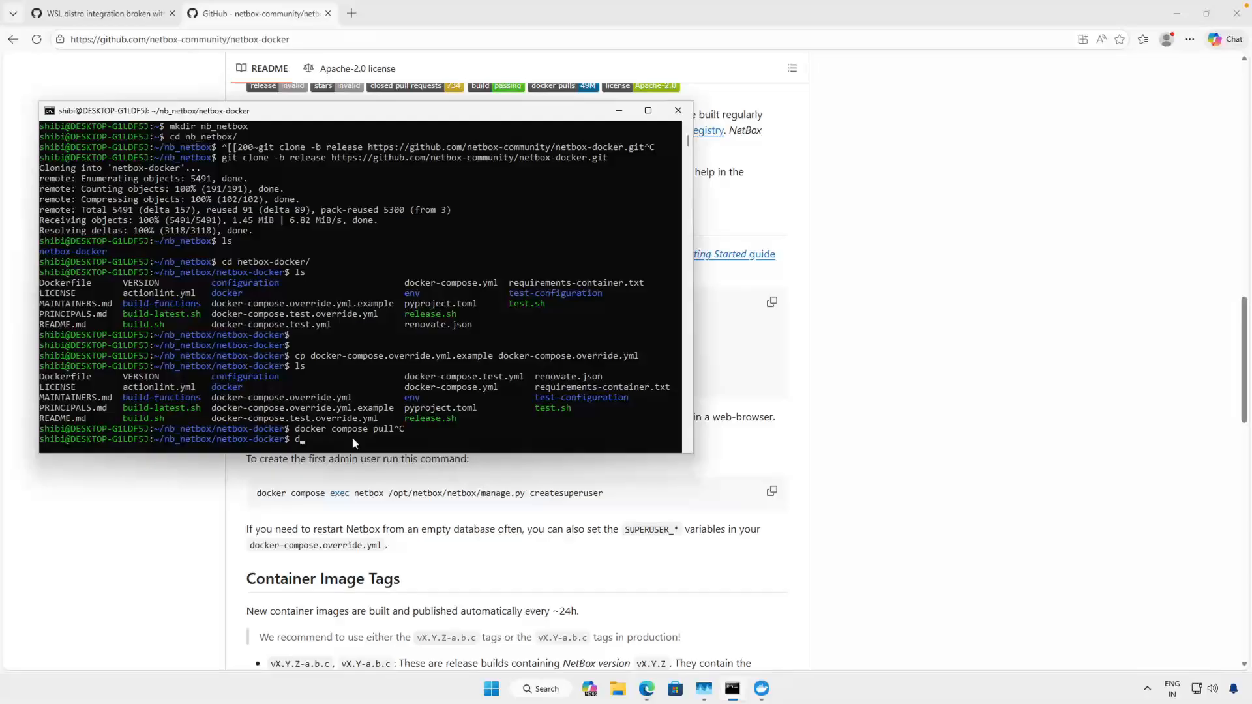
{"action": "type", "text": "r ps -a"}
{"action": "key", "text": "Return"}
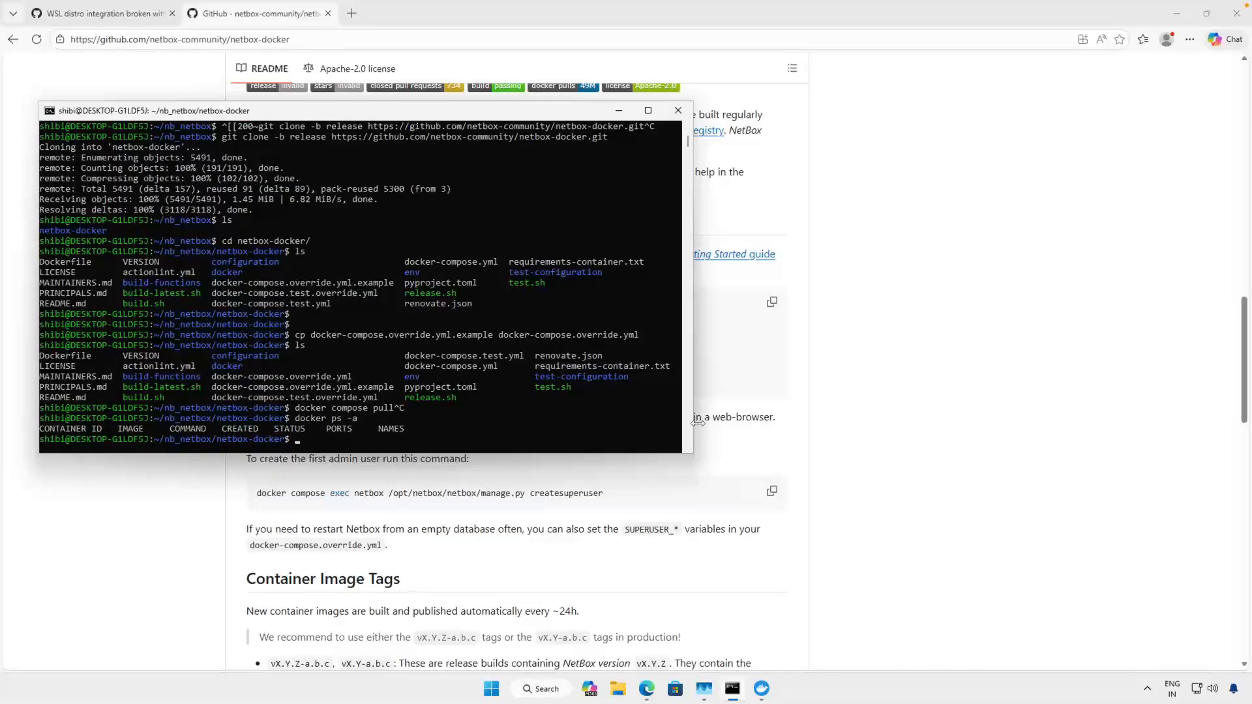
- Switch to Docker Desktop, close its settings, check the local images, and move the window clear of the terminal
{"action": "left_click", "coordinate": [763, 689]}
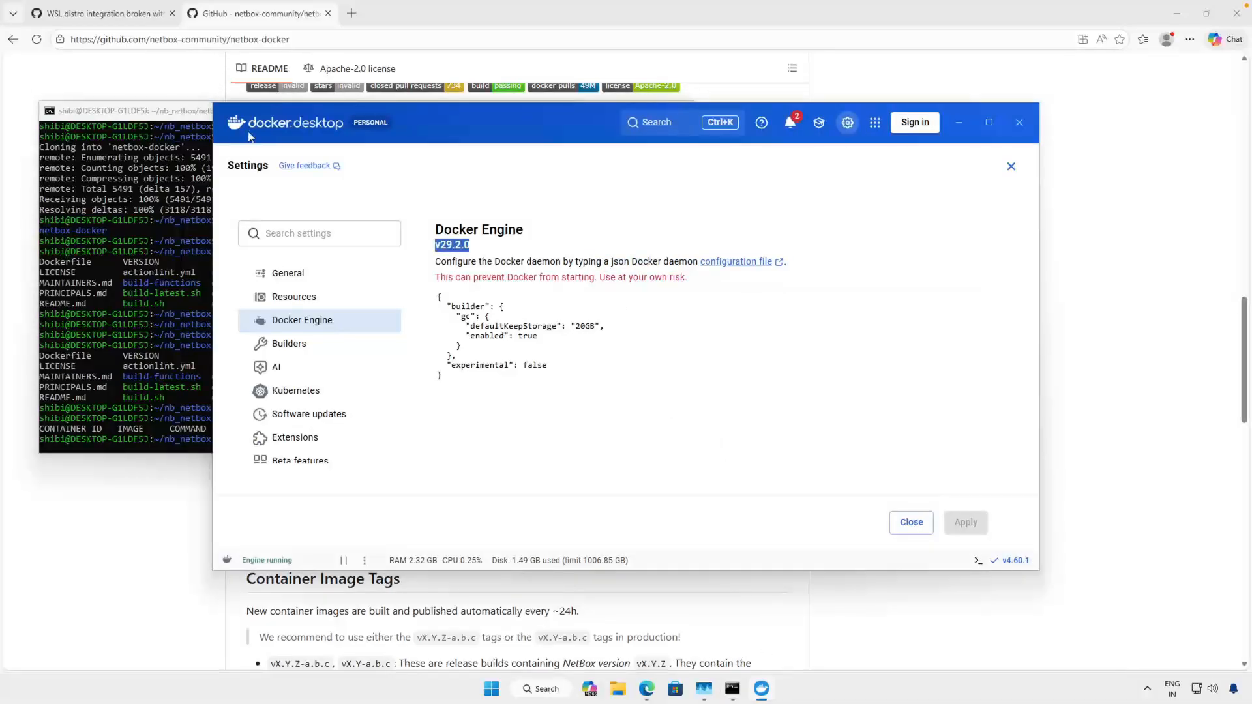
{"action": "left_click", "coordinate": [1012, 171]}
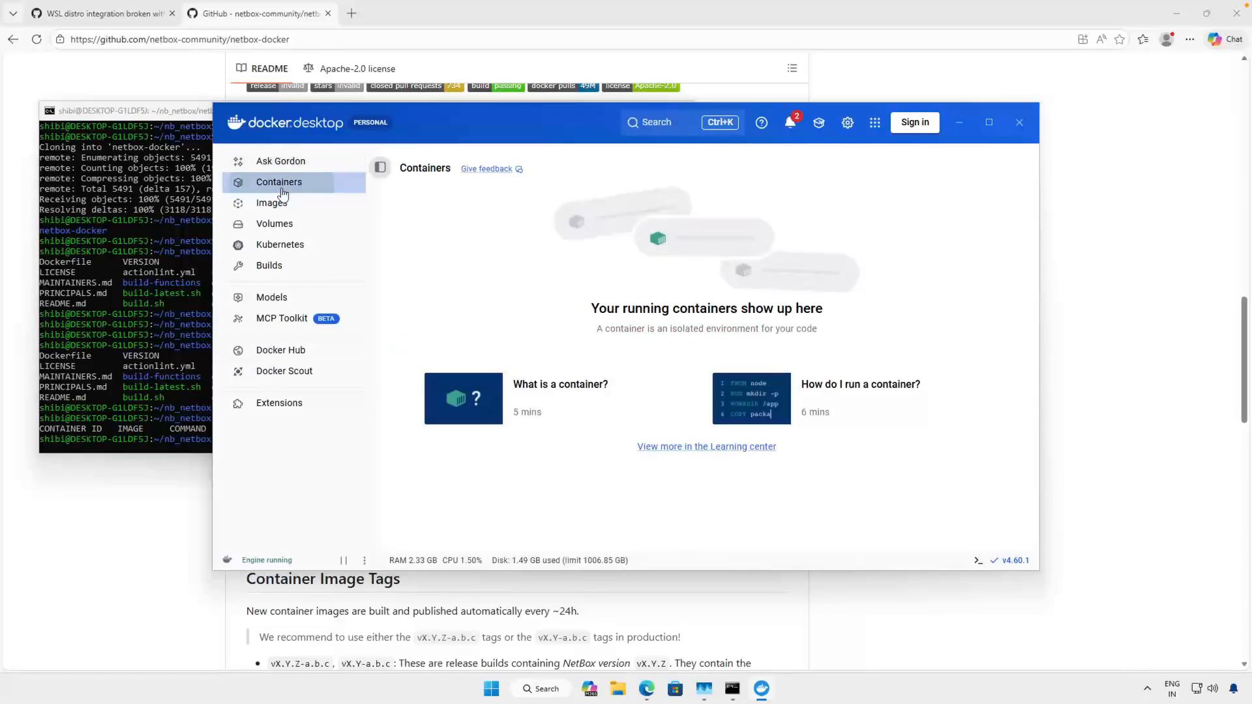
{"action": "left_click", "coordinate": [265, 204]}
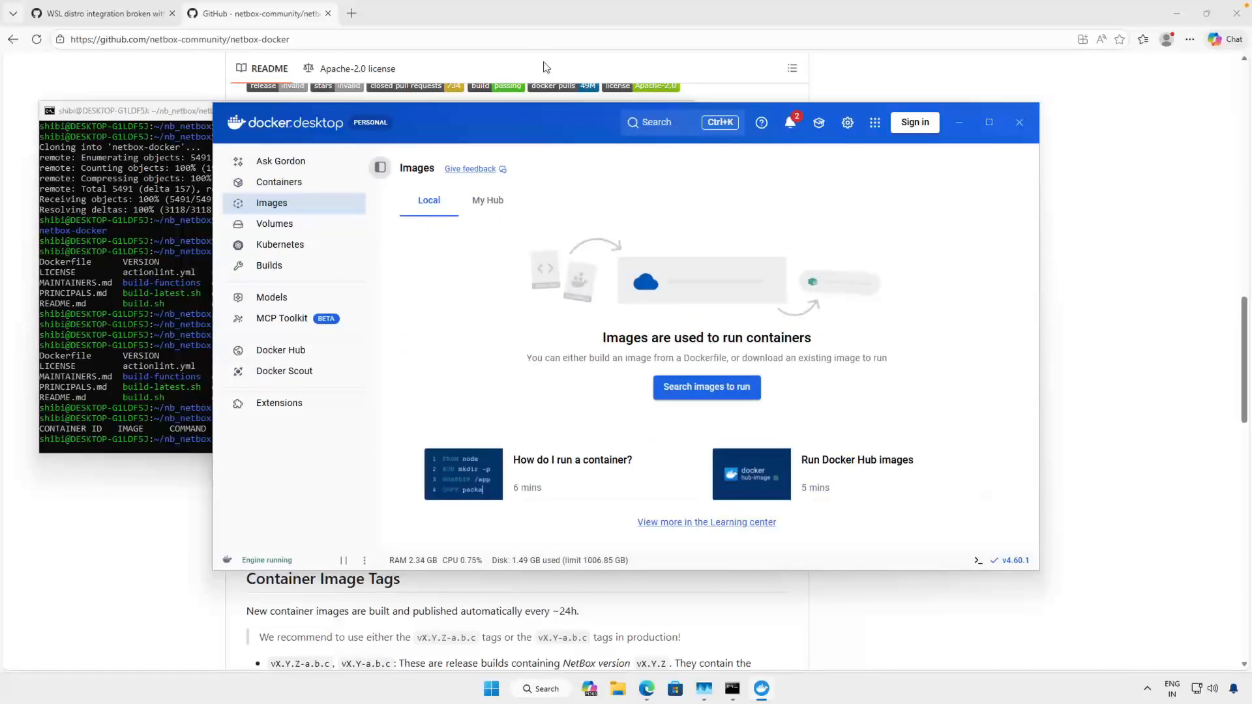
{"action": "left_click_drag", "start_coordinate": [525, 112], "coordinate": [769, 136]}
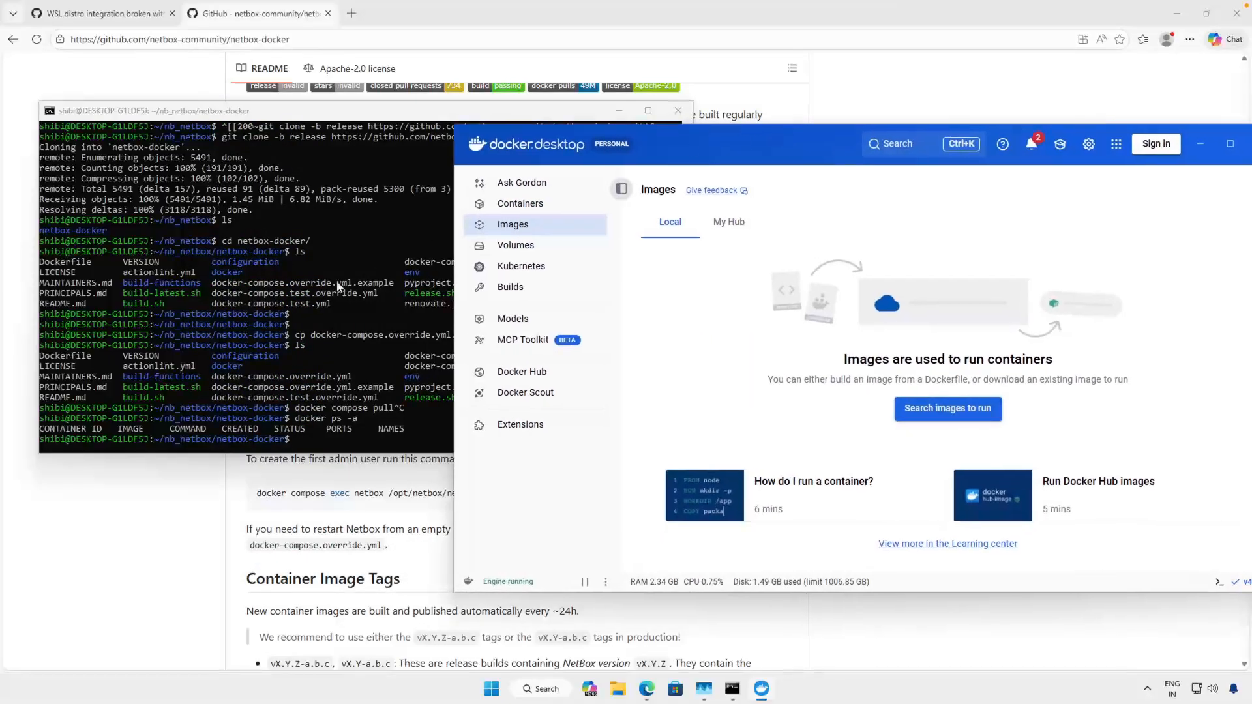
- Return to the Ubuntu terminal and download the NetBox images with docker compose pull
{"action": "left_click", "coordinate": [297, 314]}
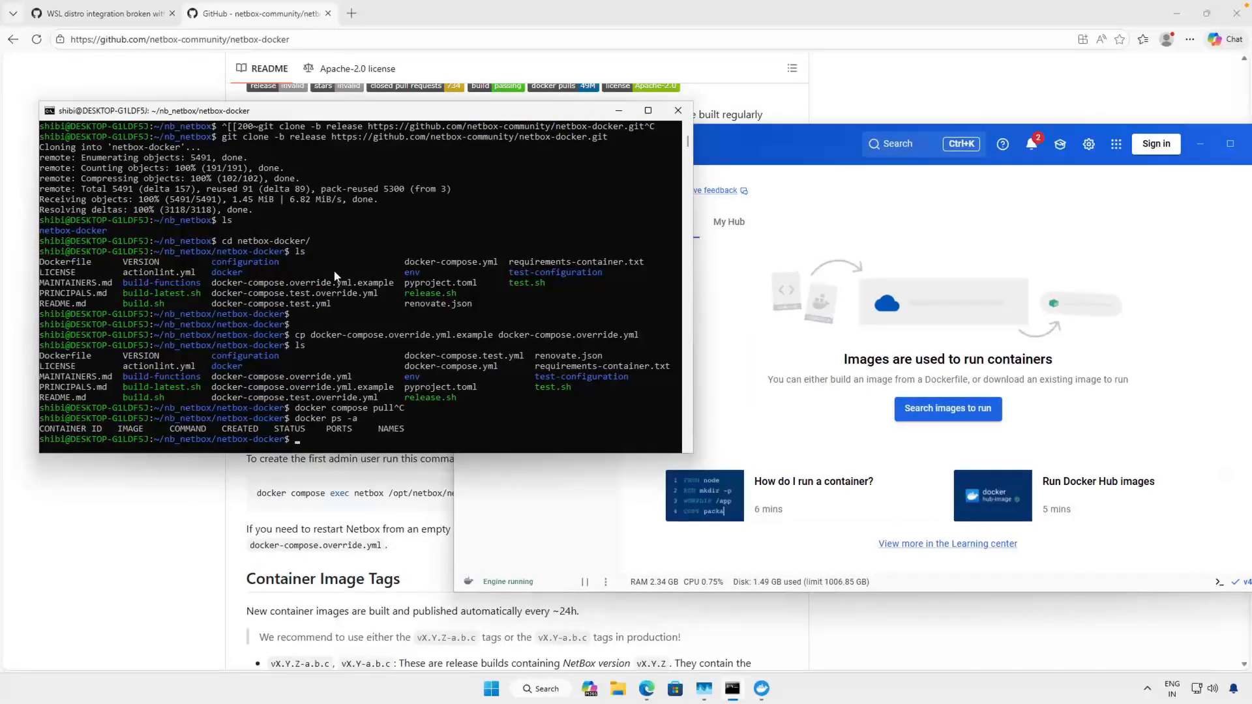
{"action": "type", "text": "docker compose pull"}
{"action": "key", "text": "Return"}
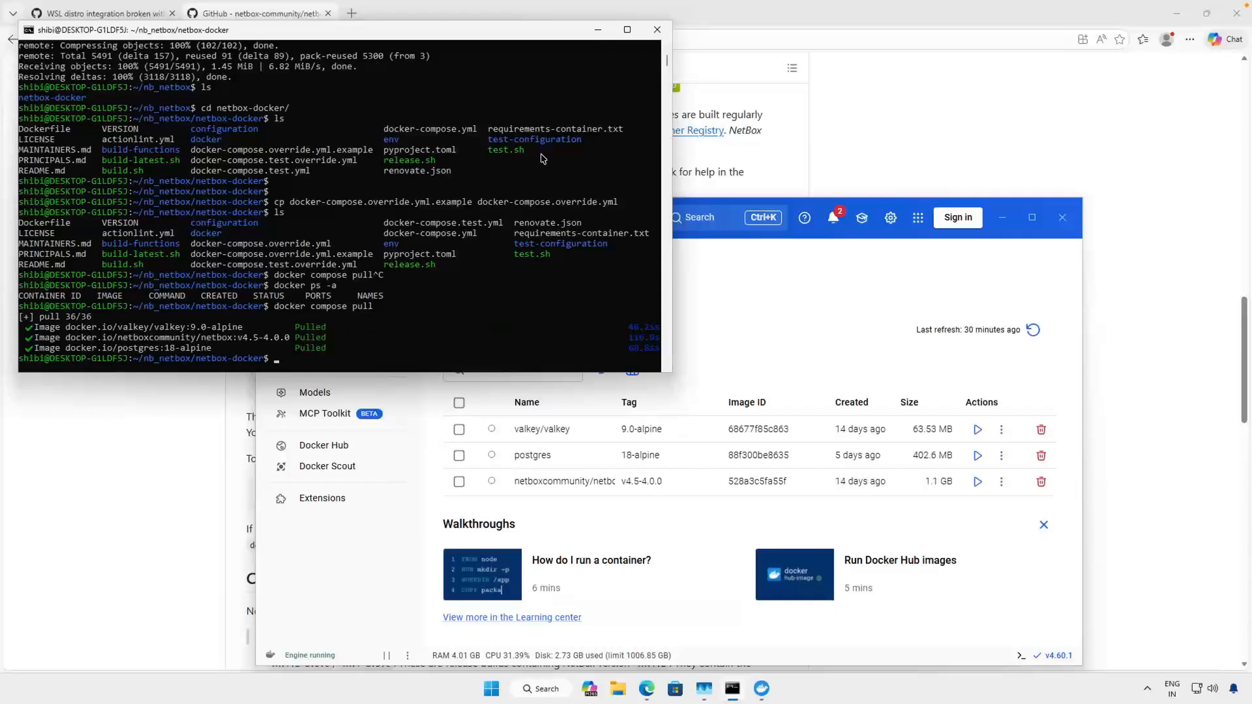
- Enter docker compose up at the terminal prompt, leaving out the -d option, without running it yet
{"action": "left_click_drag", "start_coordinate": [255, 34], "coordinate": [249, 33]}
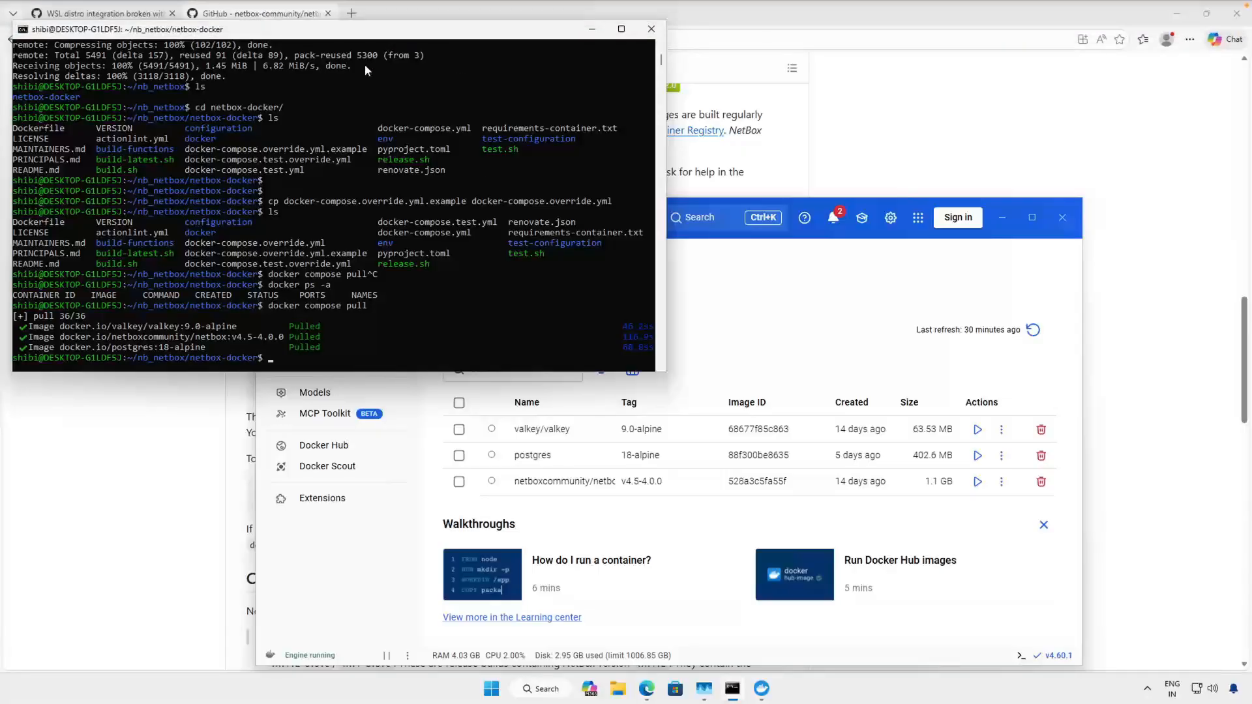
{"action": "left_click", "coordinate": [312, 351]}
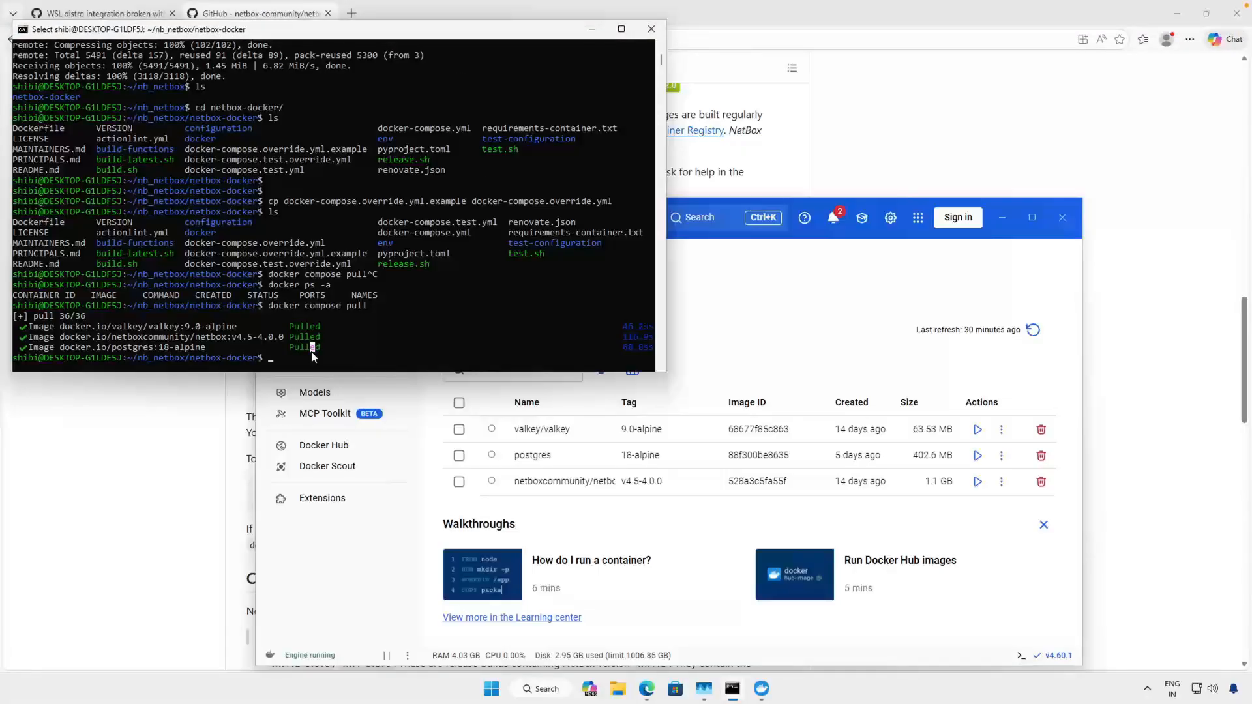
{"action": "type", "text": "docker"}
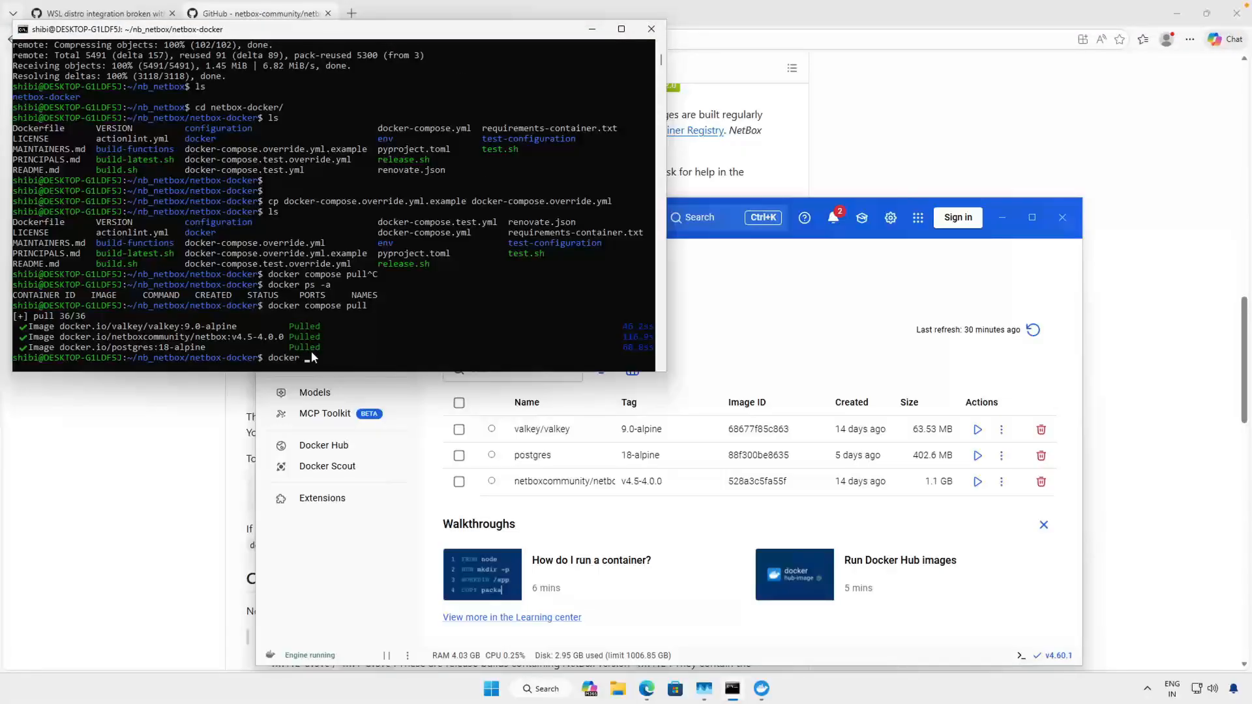
{"action": "type", "text": " compose up -d"}
{"action": "key", "text": "BackSpace"}
{"action": "key", "text": "BackSpace"}
{"action": "key", "text": "BackSpace"}
- Show Docker Desktop's containers list beside the terminal and run the prepared docker compose up command
{"action": "left_click", "coordinate": [371, 607]}
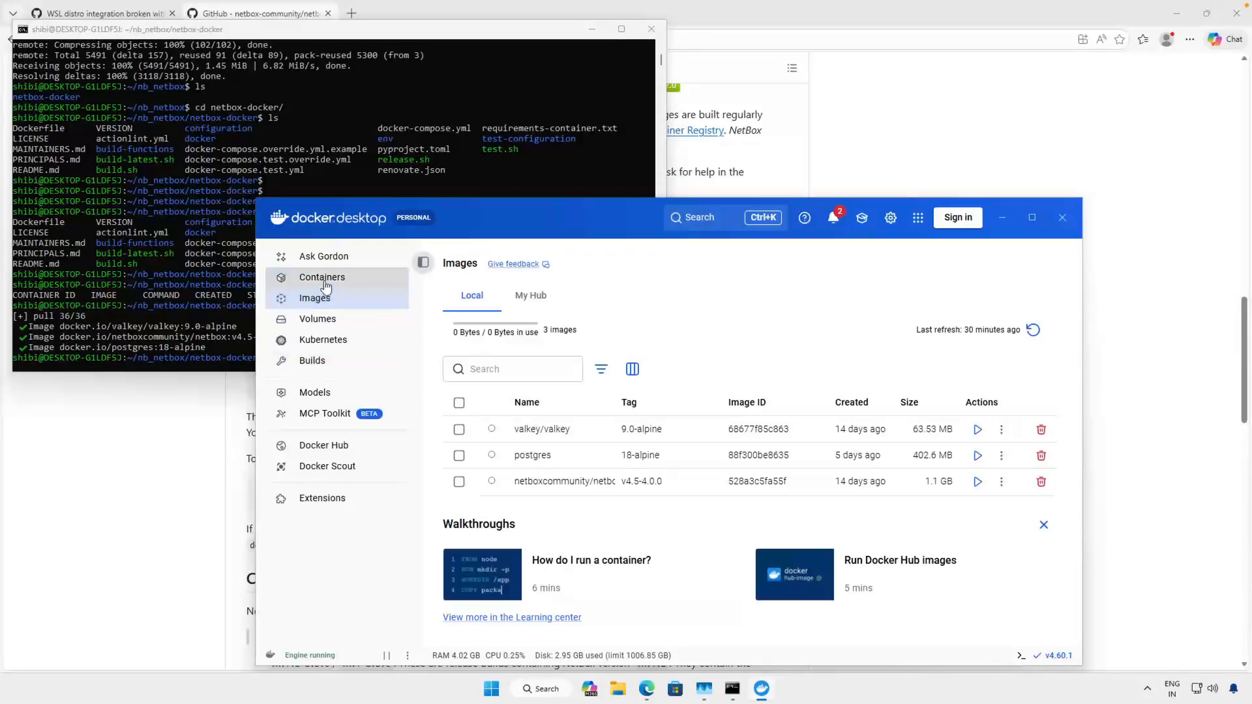
{"action": "left_click", "coordinate": [366, 277]}
{"action": "left_click_drag", "start_coordinate": [538, 214], "coordinate": [735, 167]}
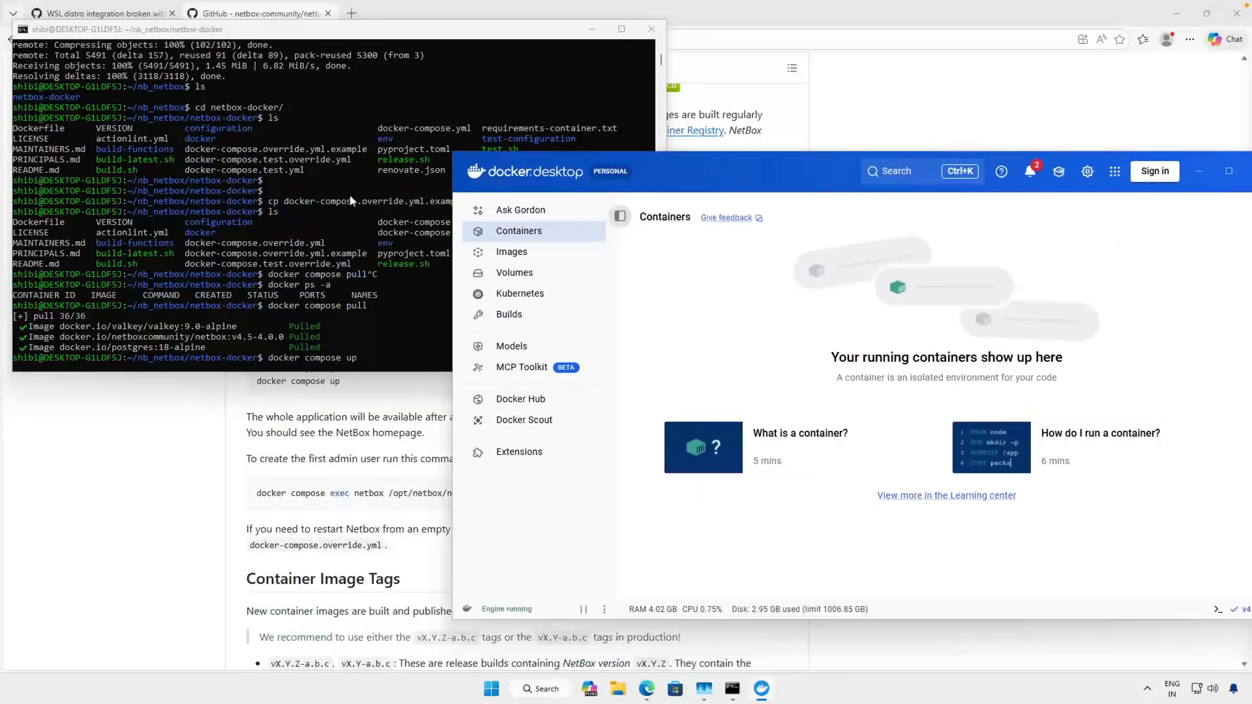
{"action": "left_click", "coordinate": [412, 366]}
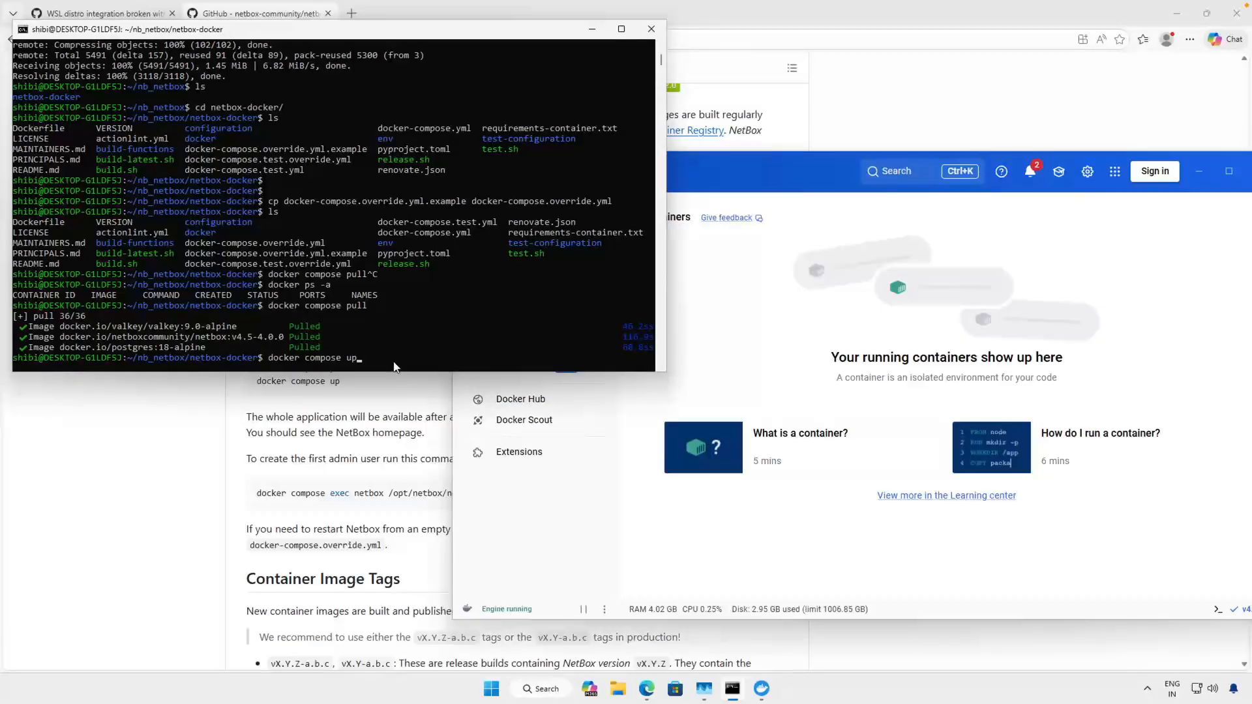
{"action": "key", "text": "Return"}
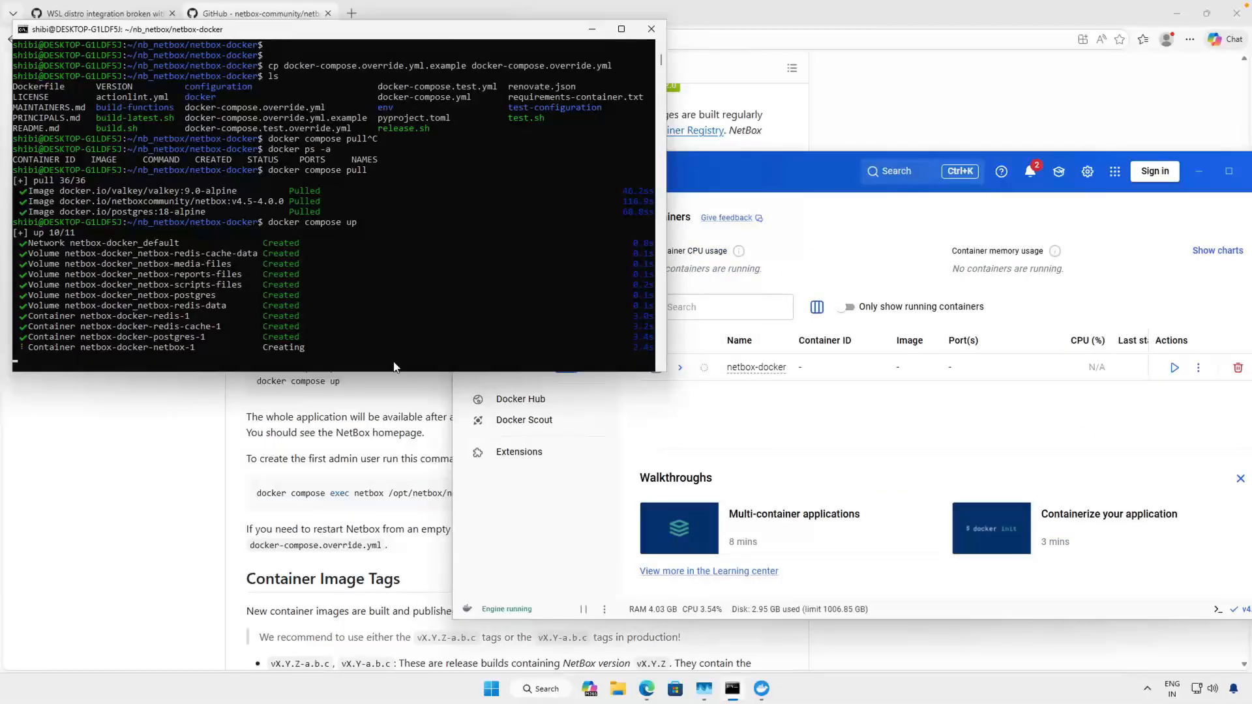
- Expand the netbox-docker group in Docker Desktop to examine its containers, and check the startup logs in the terminal
{"action": "left_click", "coordinate": [679, 373]}
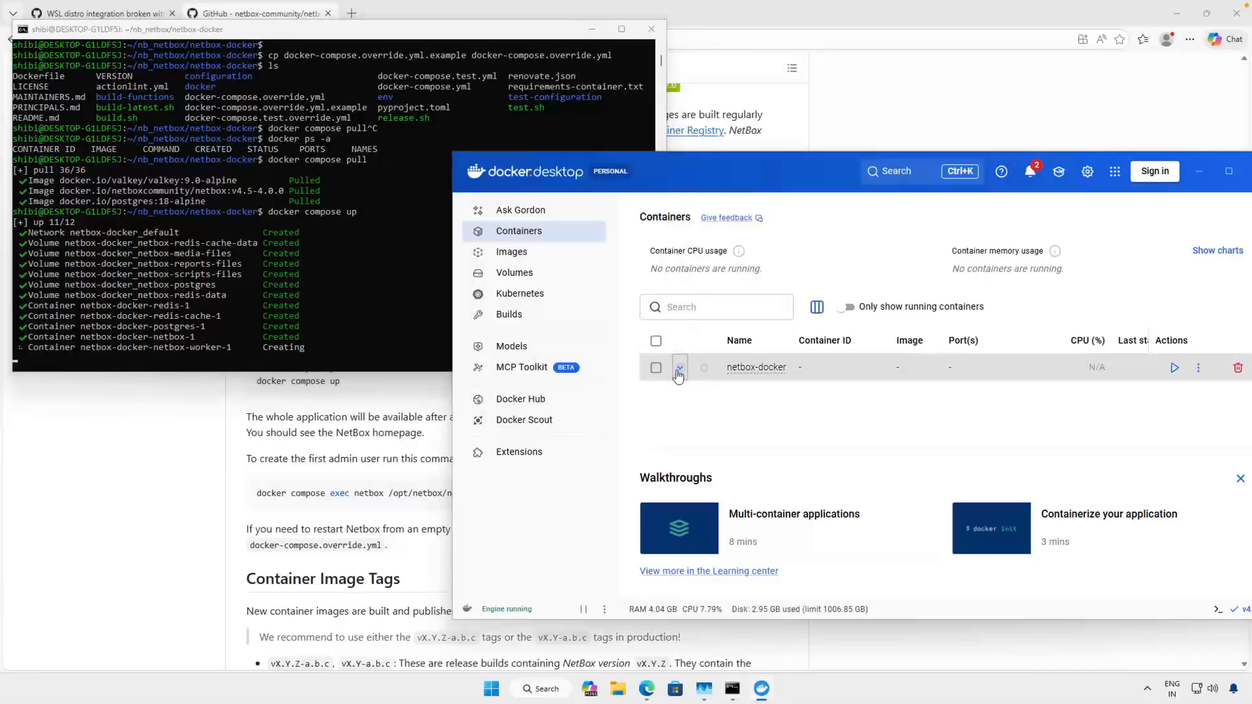
{"action": "left_click", "coordinate": [679, 367]}
{"action": "scroll", "coordinate": [802, 417], "scroll_direction": "down", "scroll_amount": 1}
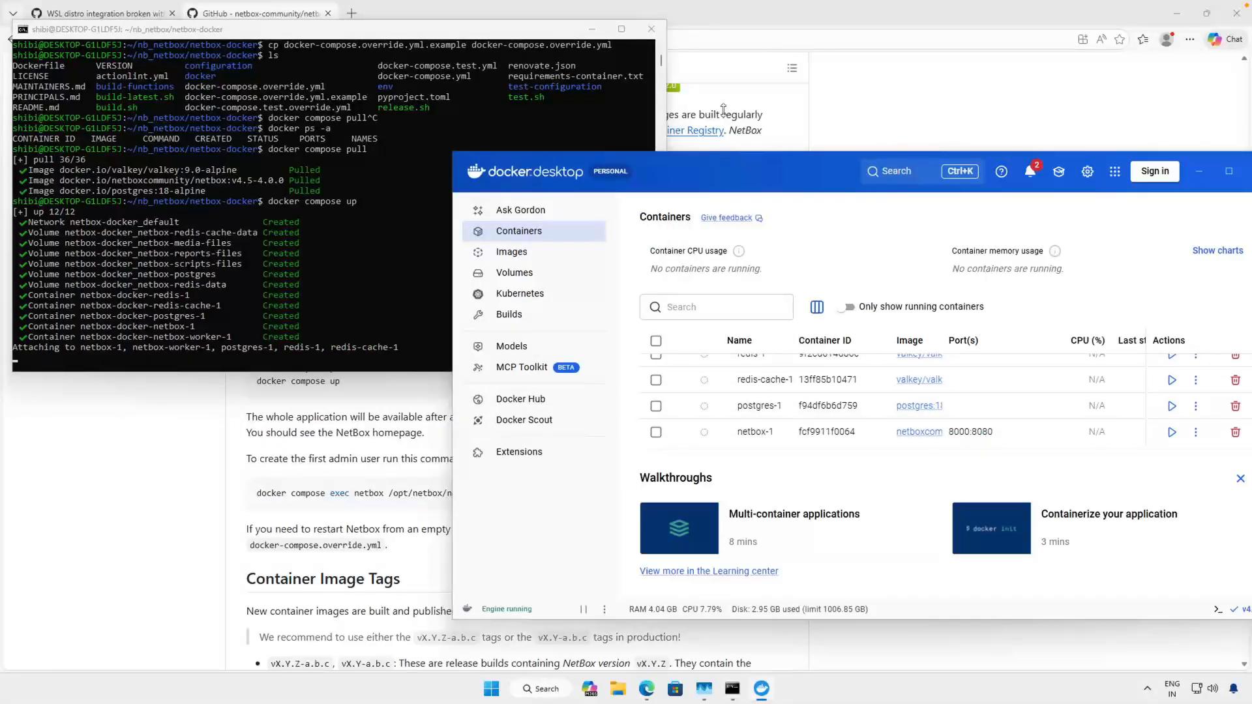
{"action": "left_click_drag", "start_coordinate": [724, 110], "coordinate": [721, 67]}
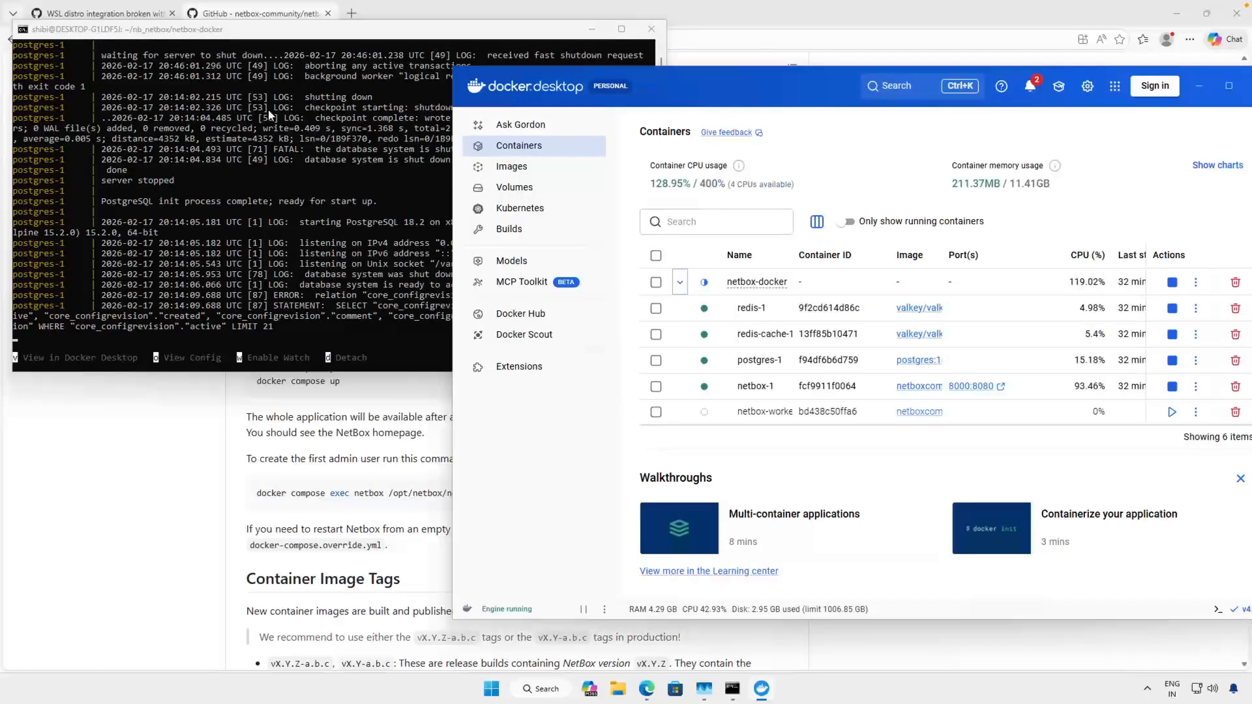
{"action": "left_click", "coordinate": [222, 31]}
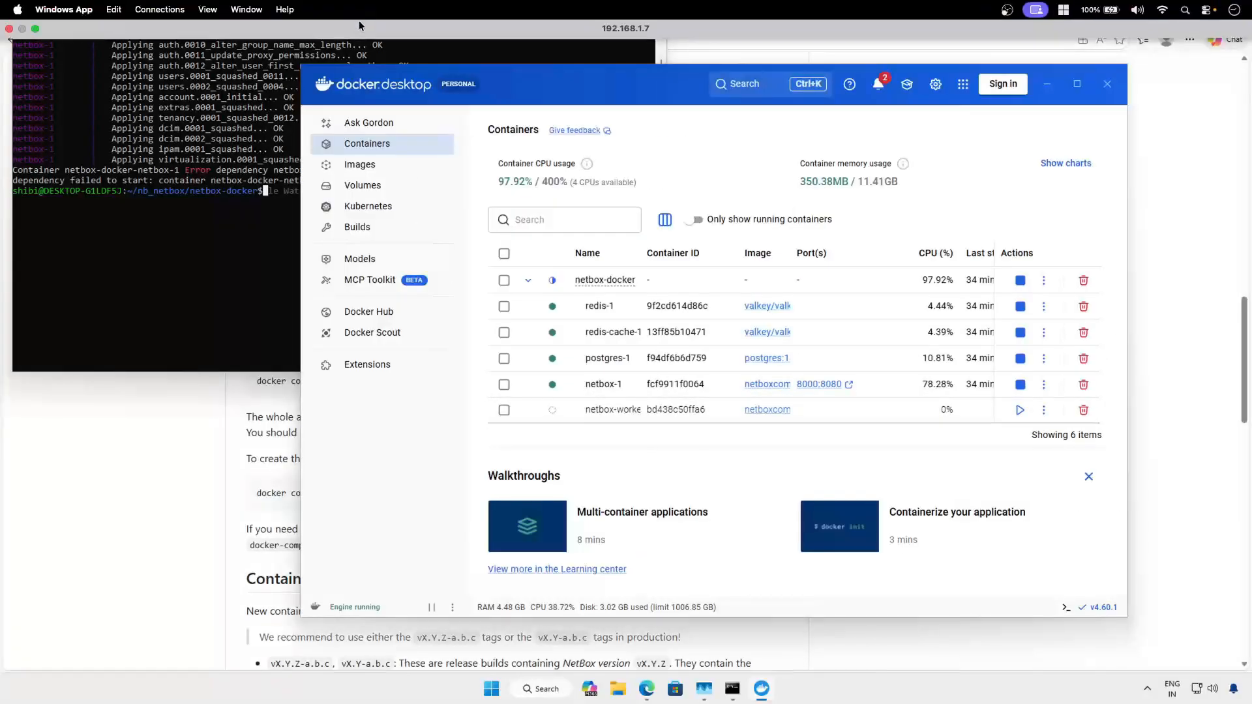
- Open localhost:8000 in a new browser tab to check the NetBox page
{"action": "left_click", "coordinate": [352, 13]}
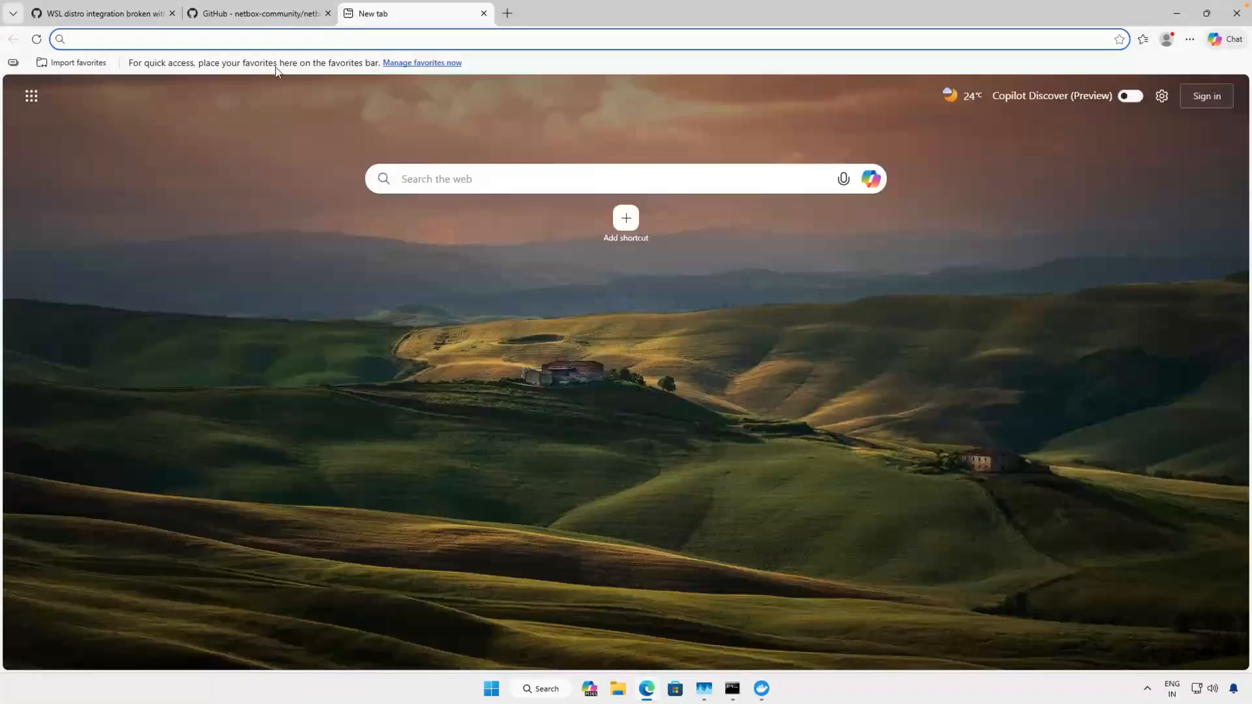
{"action": "type", "text": "local"}
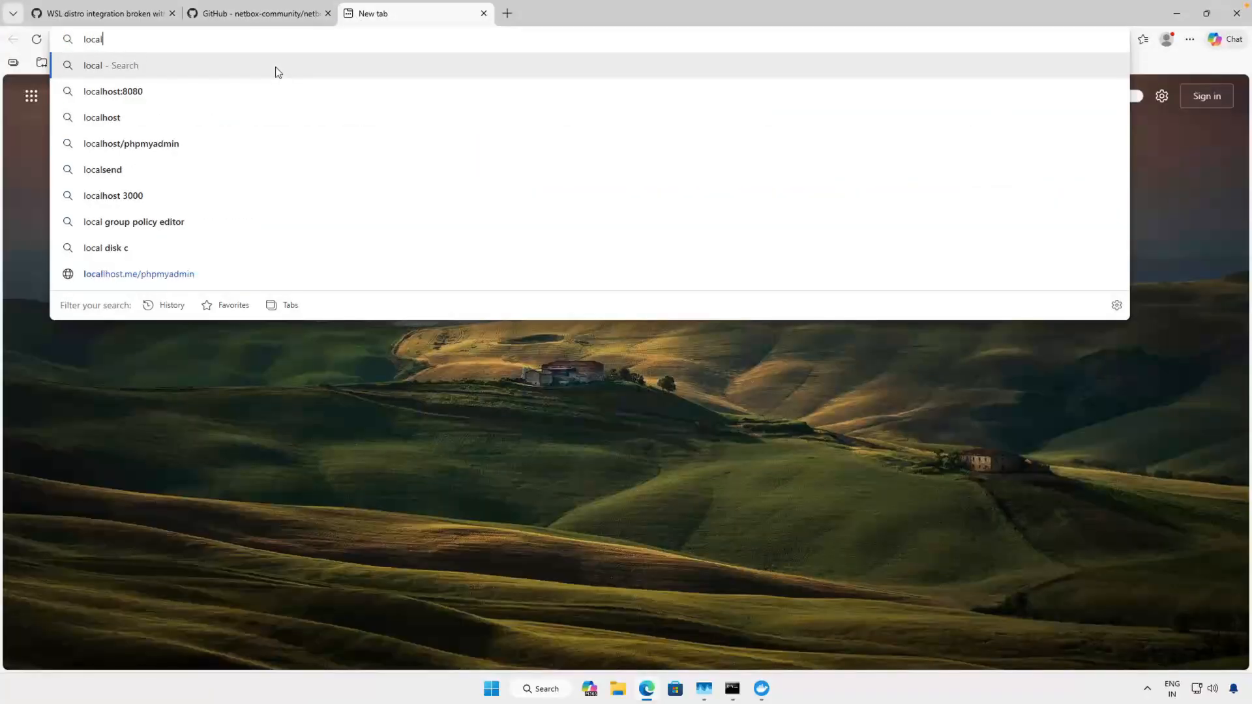
{"action": "type", "text": "host"}
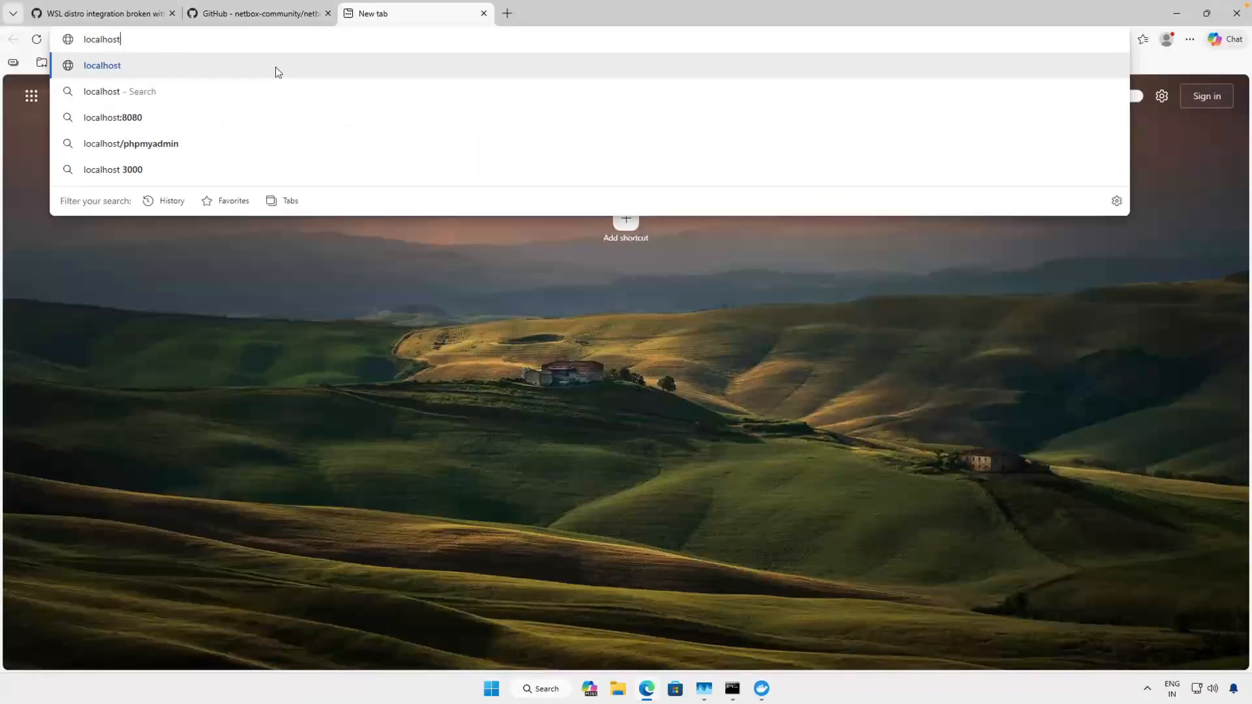
{"action": "type", "text": ":8000"}
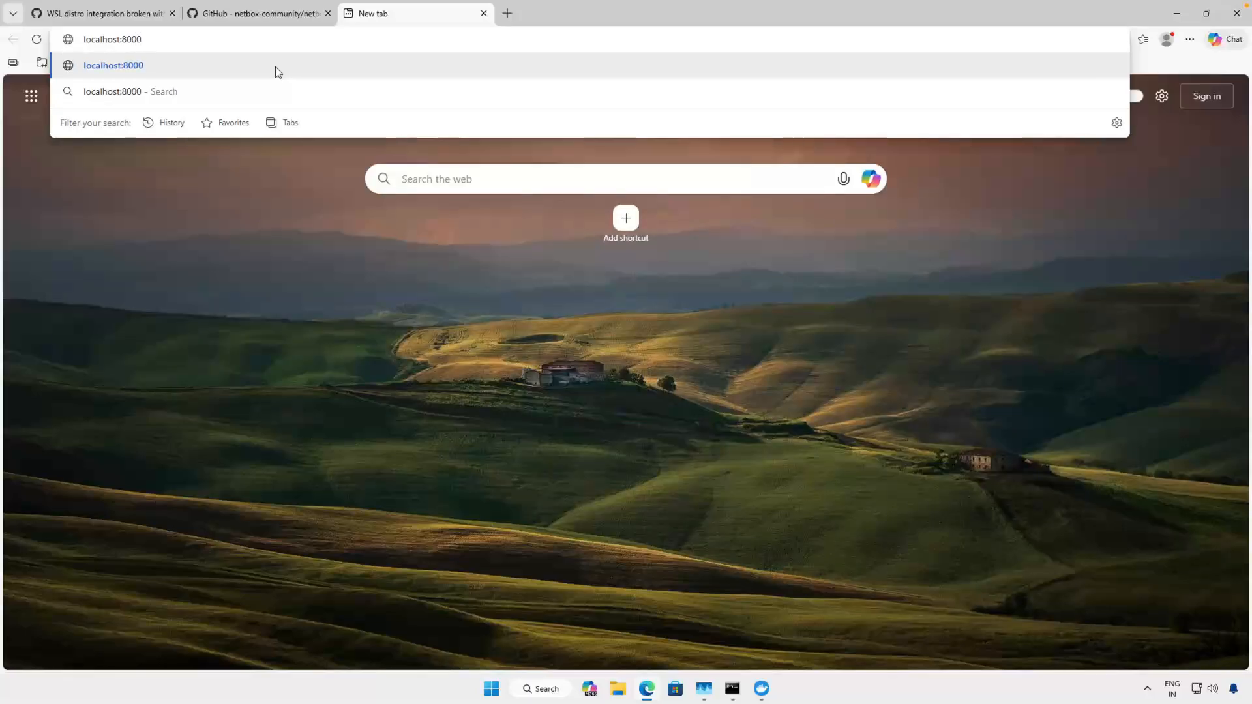
{"action": "key", "text": "Return"}
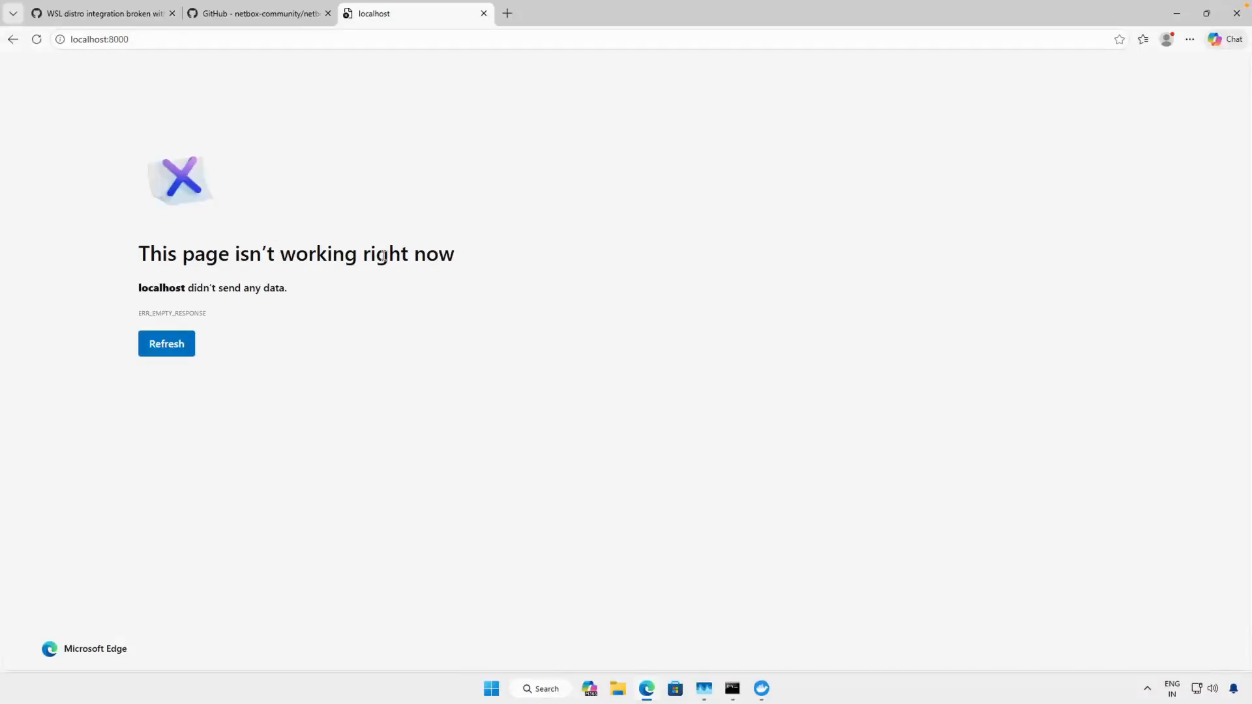
- Return to Docker Desktop, start the stopped netbox-worker container, and open its logs
{"action": "left_click", "coordinate": [762, 689]}
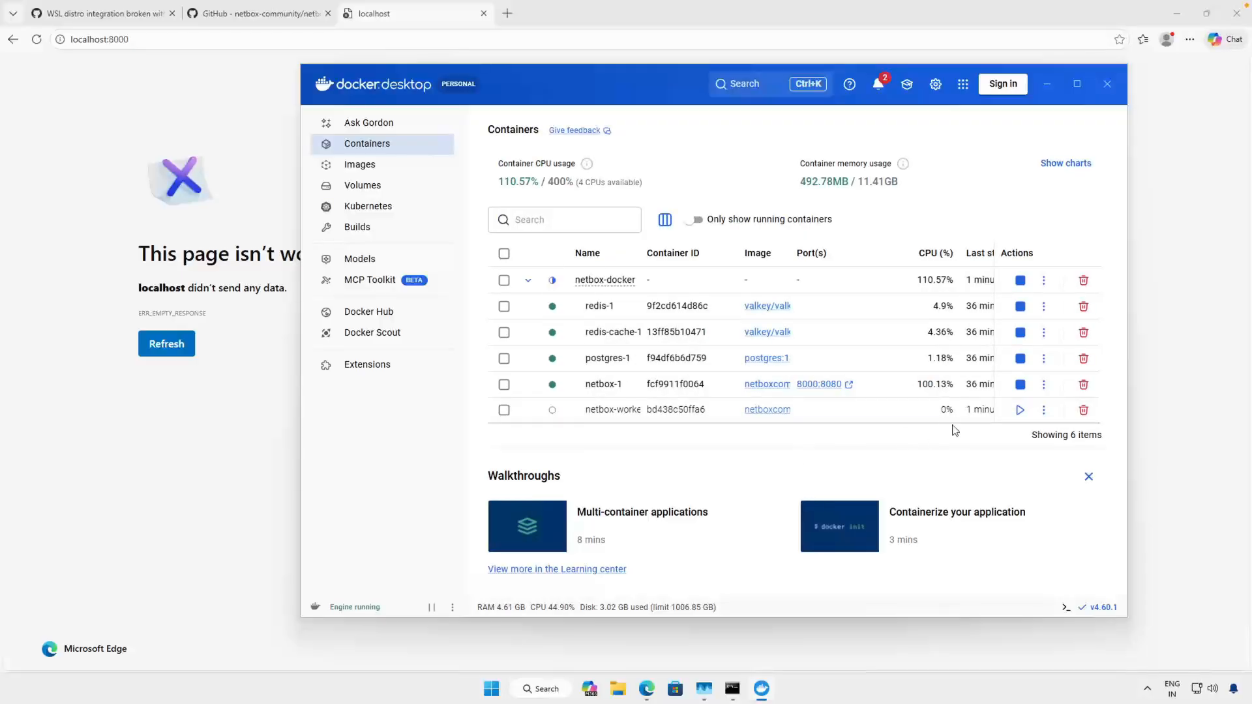
{"action": "left_click", "coordinate": [1021, 409]}
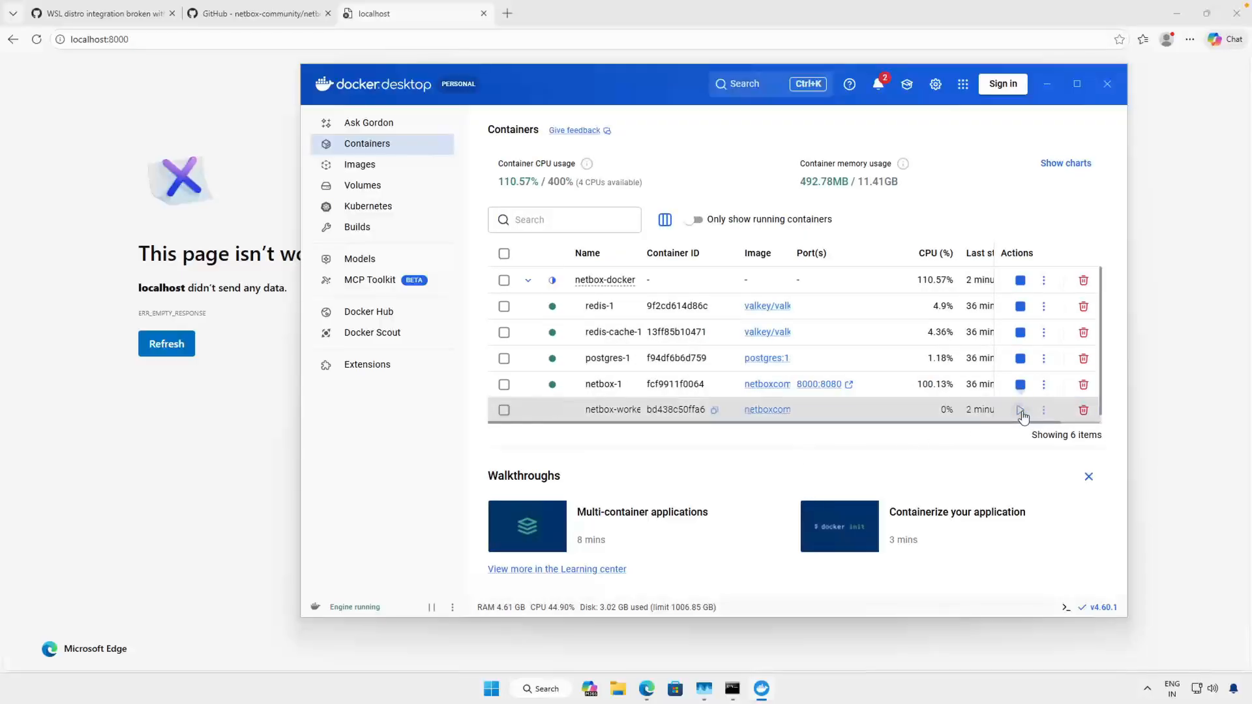
{"action": "left_click", "coordinate": [608, 412]}
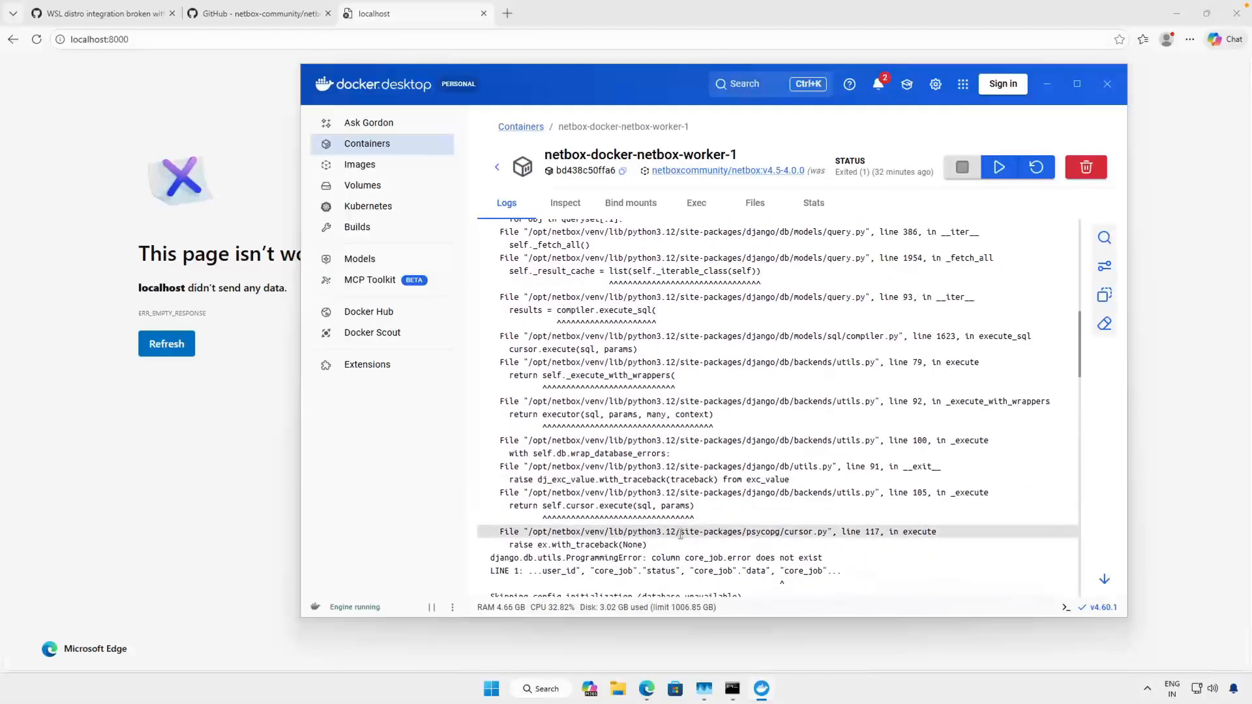
- Read through the netbox-worker container's error log in Docker Desktop
{"action": "scroll", "coordinate": [681, 535], "scroll_direction": "down", "scroll_amount": 4}
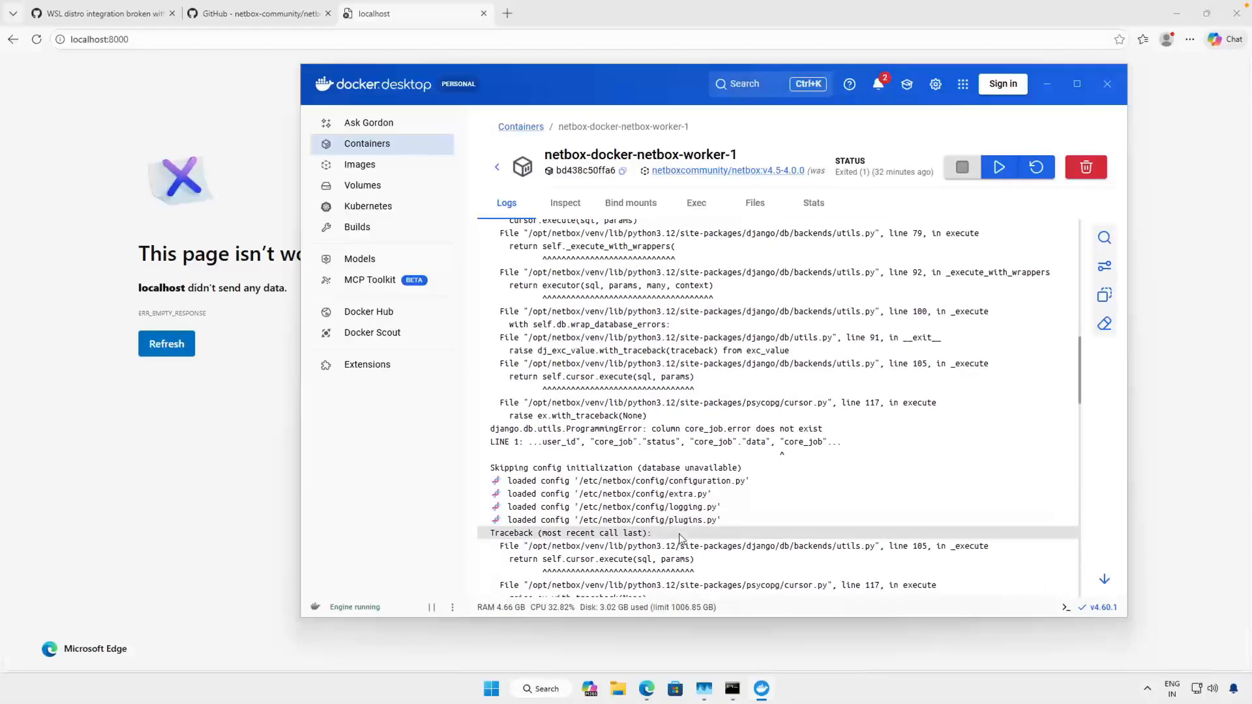
{"action": "scroll", "coordinate": [681, 538], "scroll_direction": "down", "scroll_amount": 1}
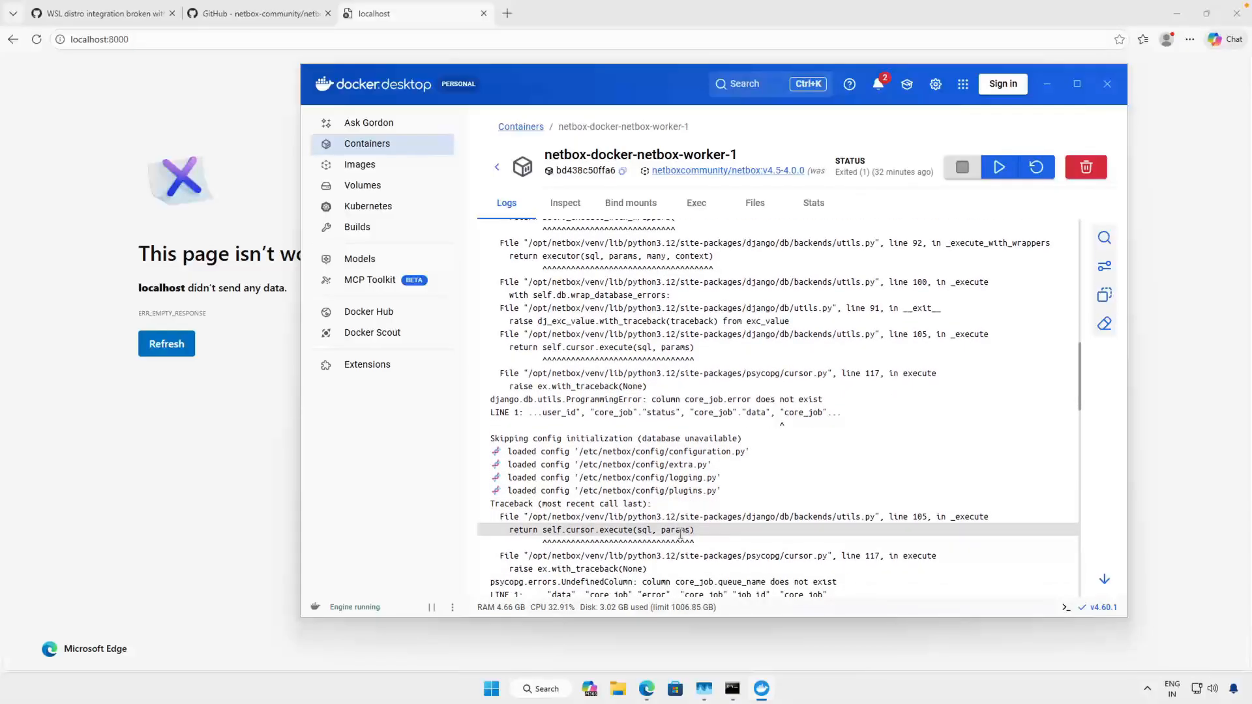
{"action": "scroll", "coordinate": [681, 535], "scroll_direction": "down", "scroll_amount": 4}
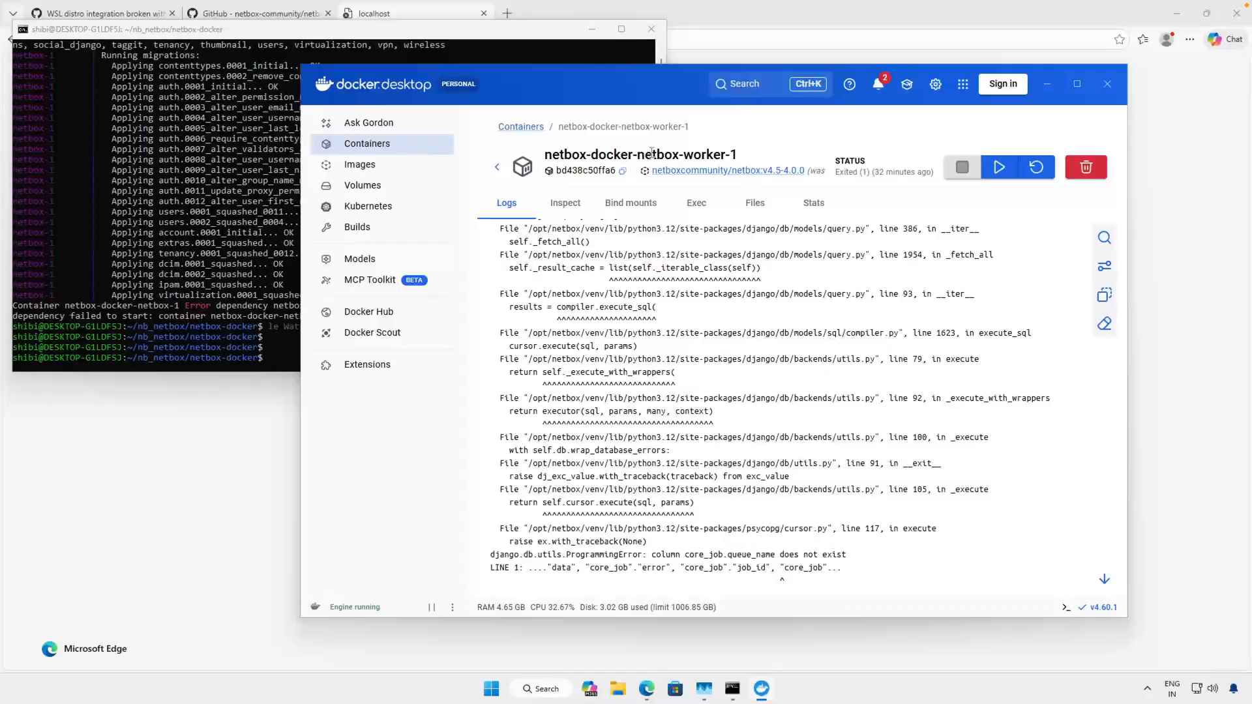
- Switch to the Ubuntu terminal and try to start the worker service with docker compose up -d netbox-worker
{"action": "left_click", "coordinate": [222, 159]}
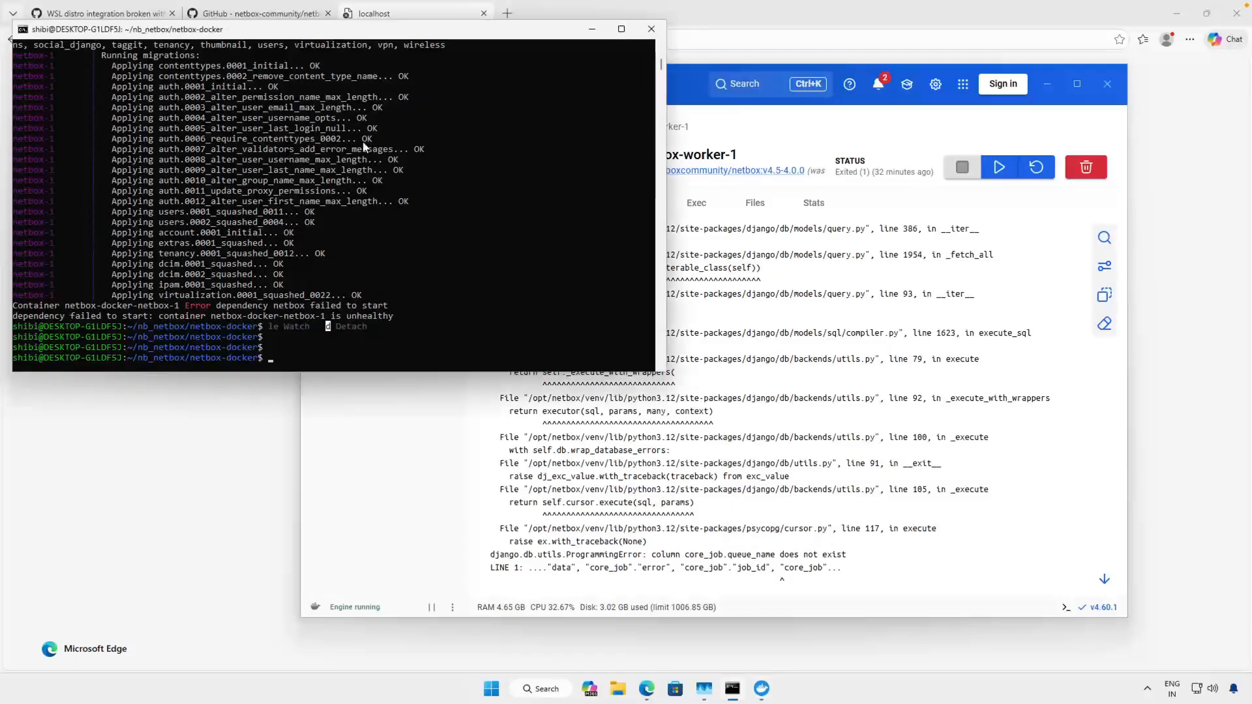
{"action": "type", "text": "docker compose up -d"}
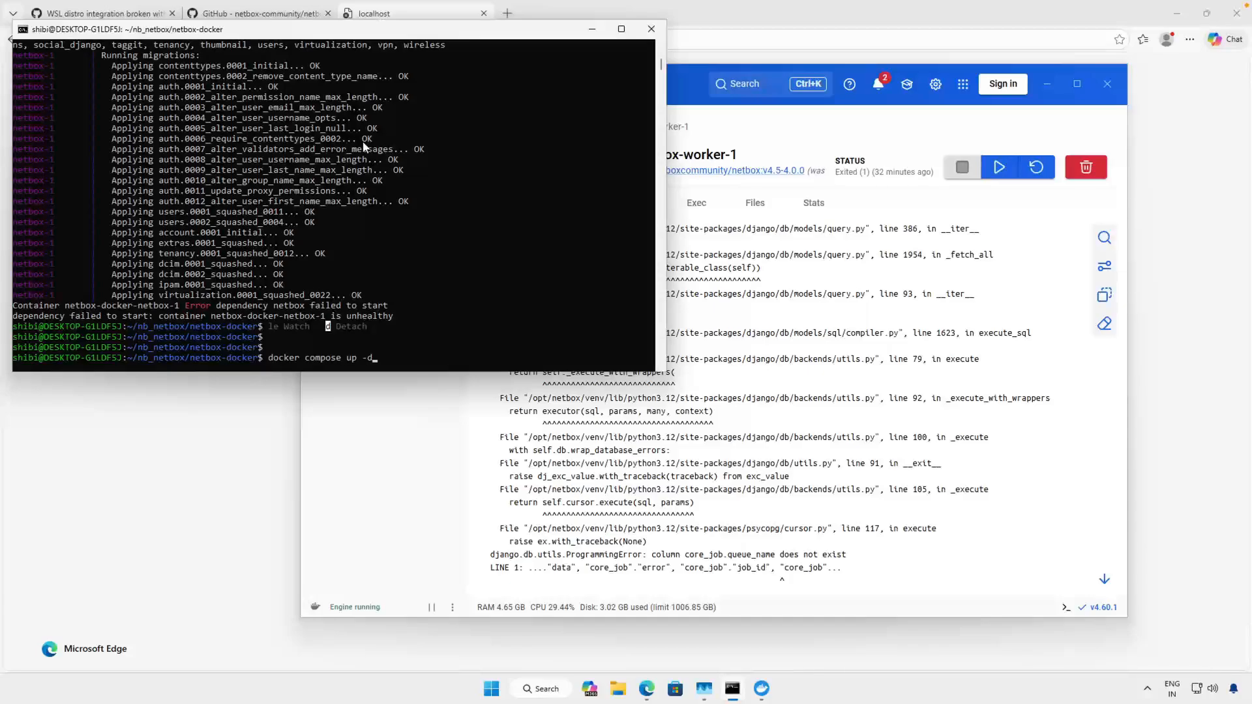
{"action": "type", "text": " netbox-worker"}
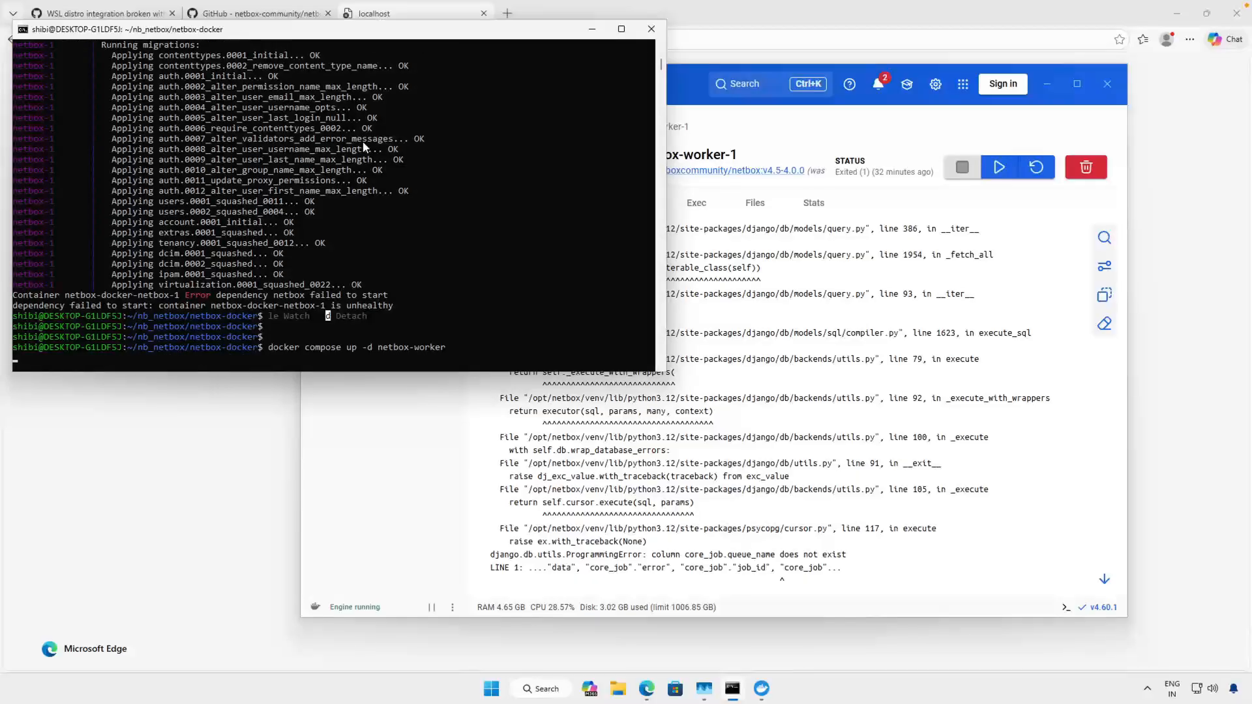
{"action": "key", "text": "Return"}
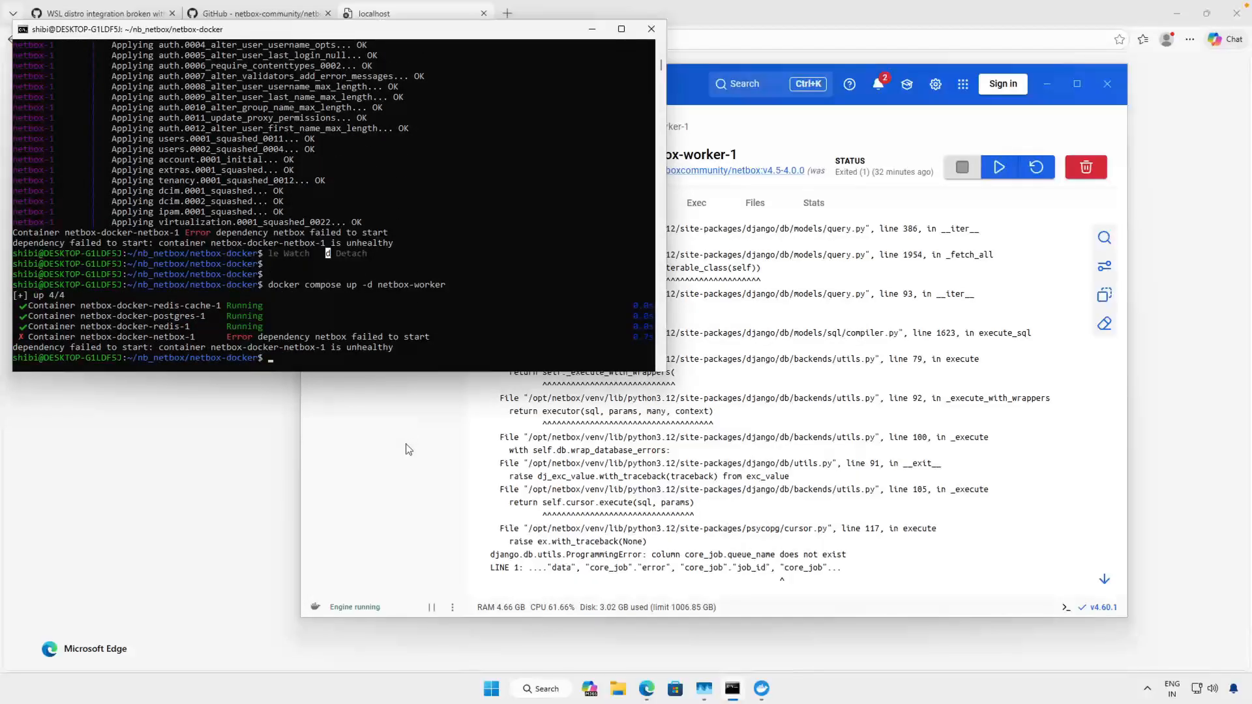
{"action": "left_click_drag", "start_coordinate": [333, 352], "coordinate": [273, 328]}
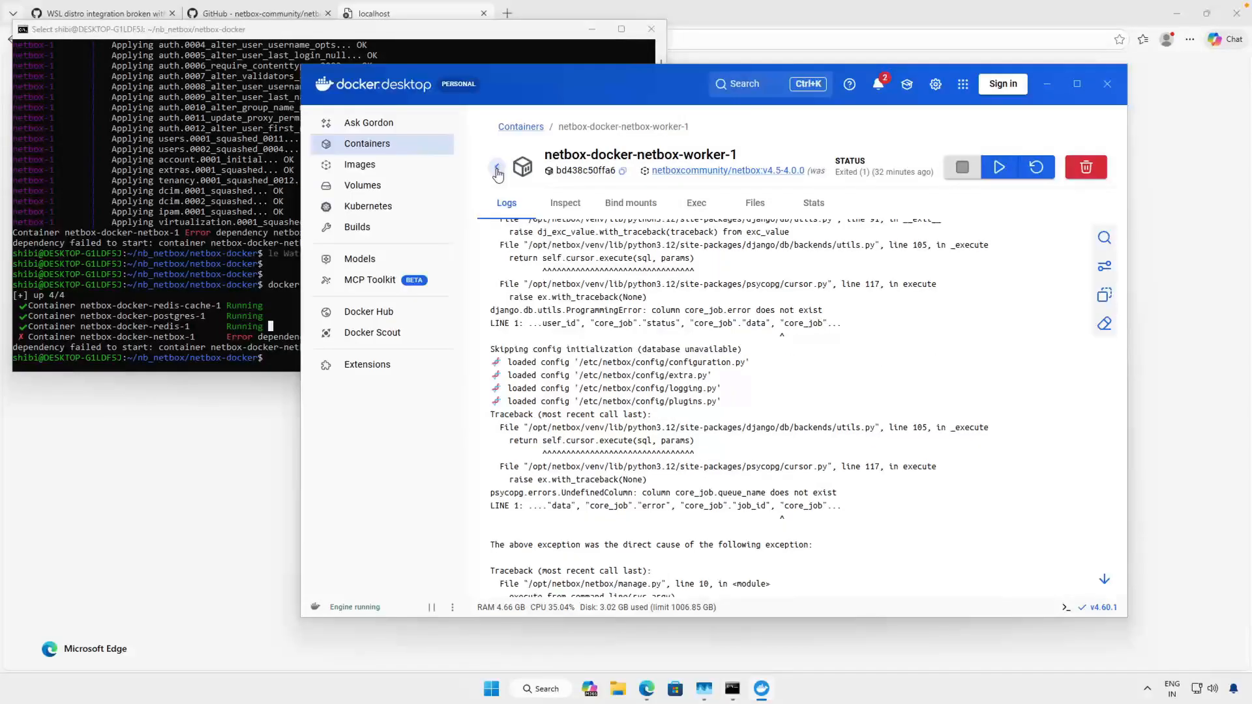
- Return to Docker Desktop's containers list and open the netbox-1 container's logs to check its database migrations
{"action": "left_click", "coordinate": [498, 171]}
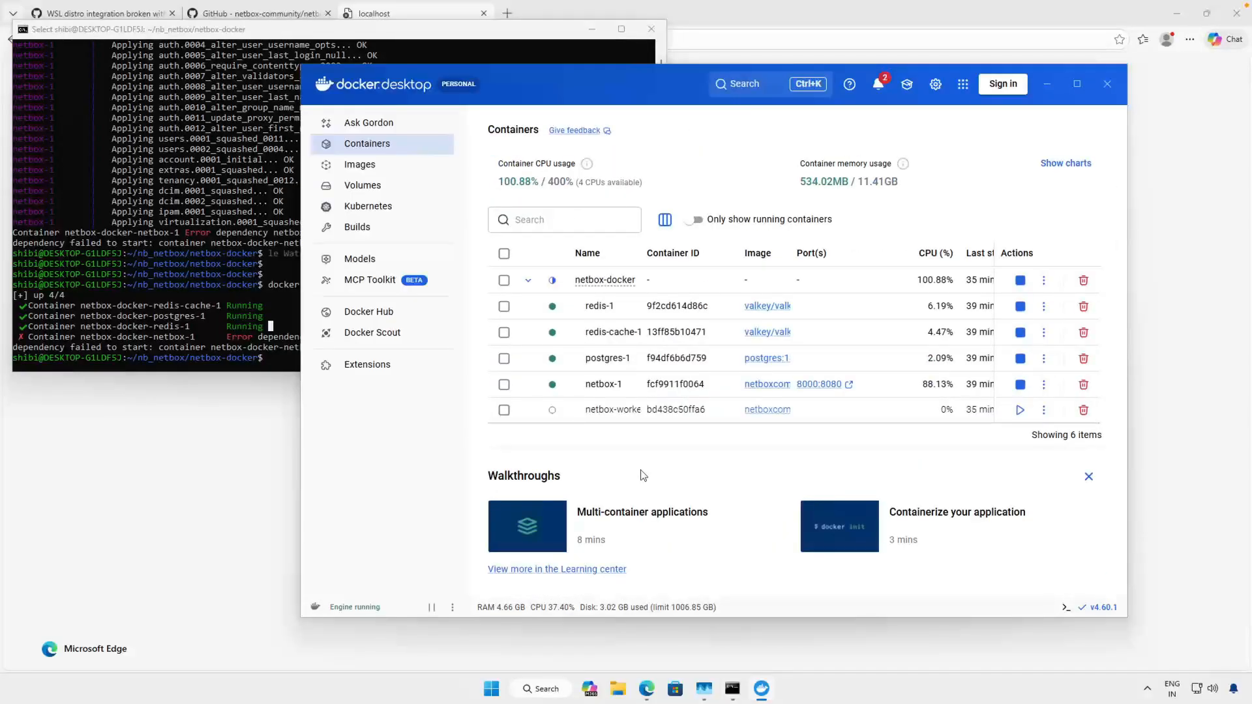
{"action": "left_click", "coordinate": [597, 384]}
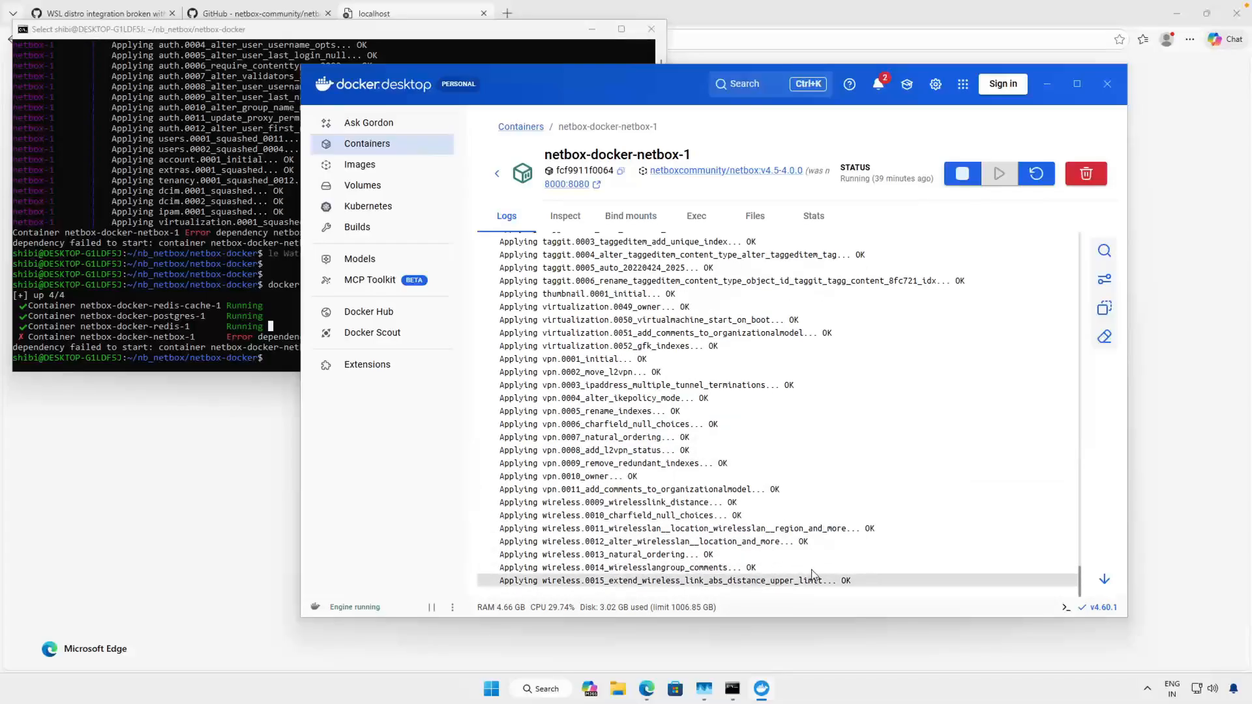
{"action": "left_click_drag", "start_coordinate": [812, 577], "coordinate": [574, 373]}
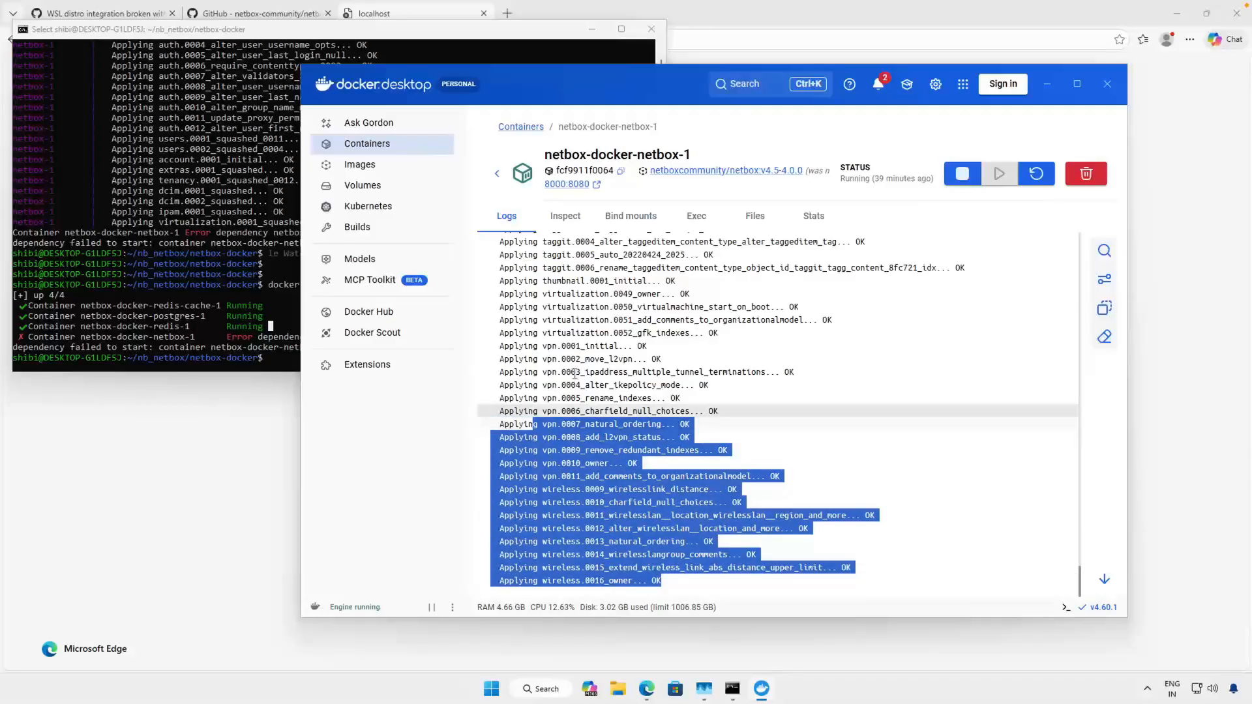
{"action": "left_click", "coordinate": [624, 477]}
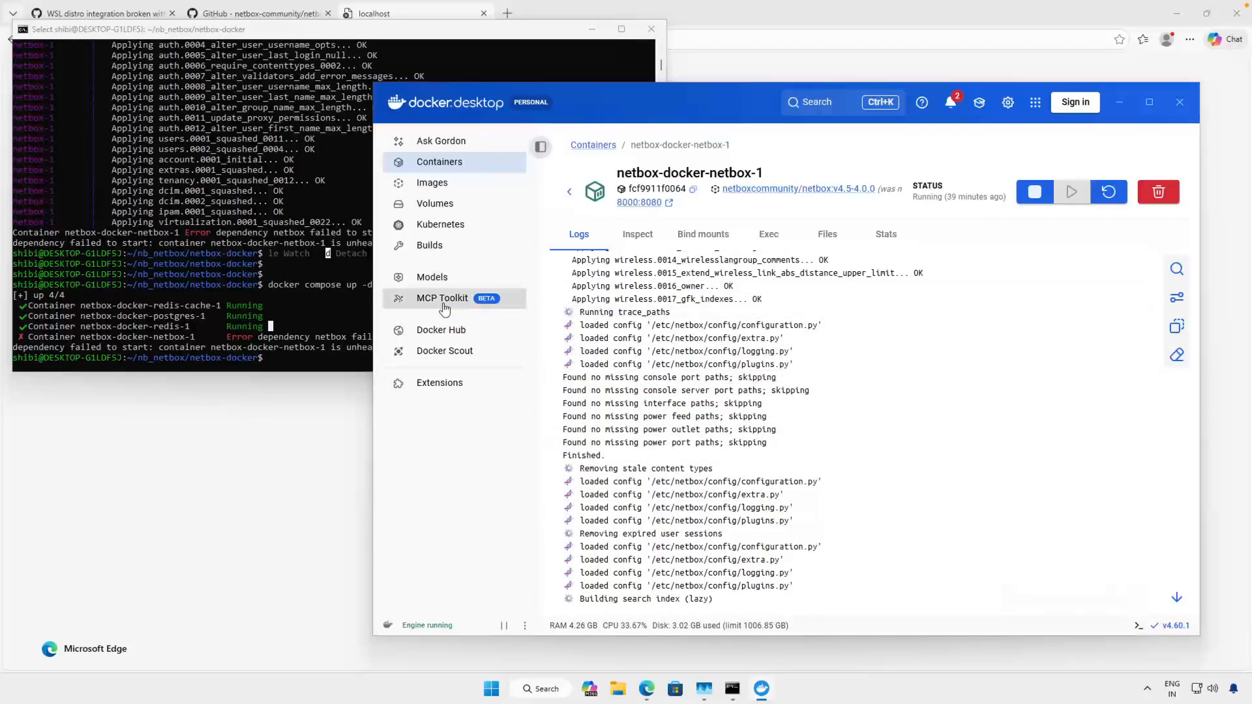
- In the terminal, display the latest NetBox service logs with docker compose logs netbox --tail=100
{"action": "left_click", "coordinate": [258, 331]}
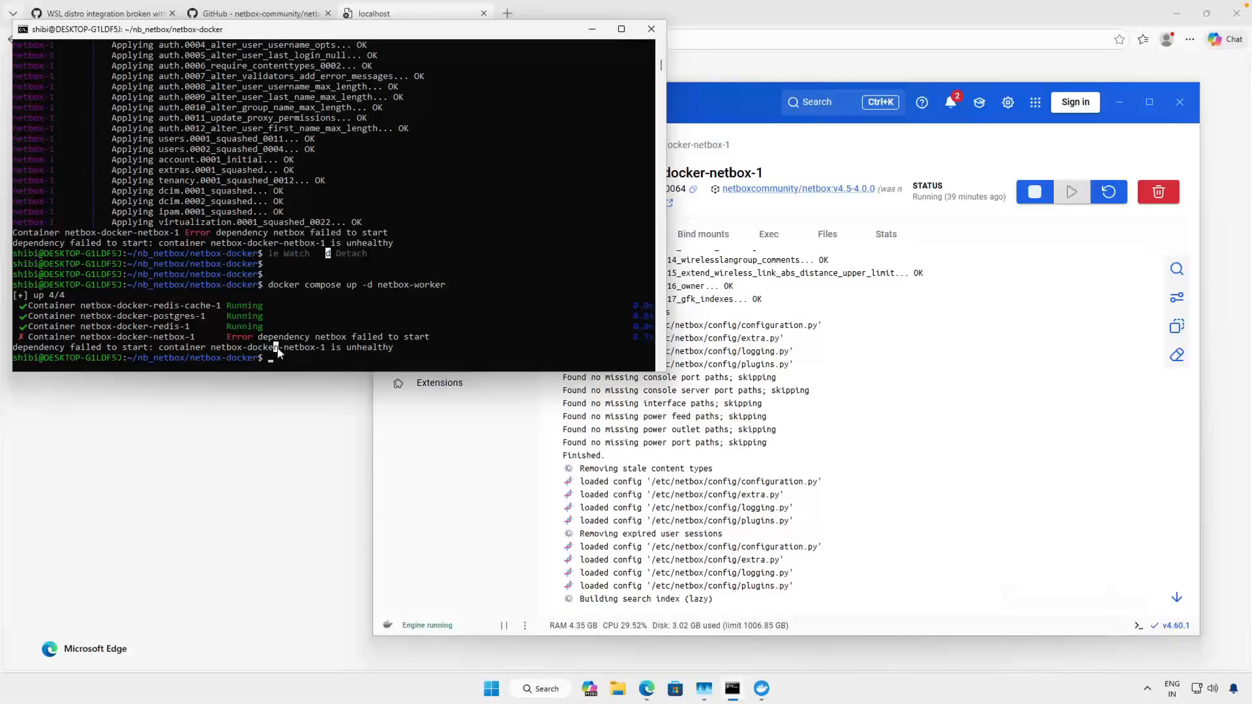
{"action": "type", "text": "docker compose logs netbox"}
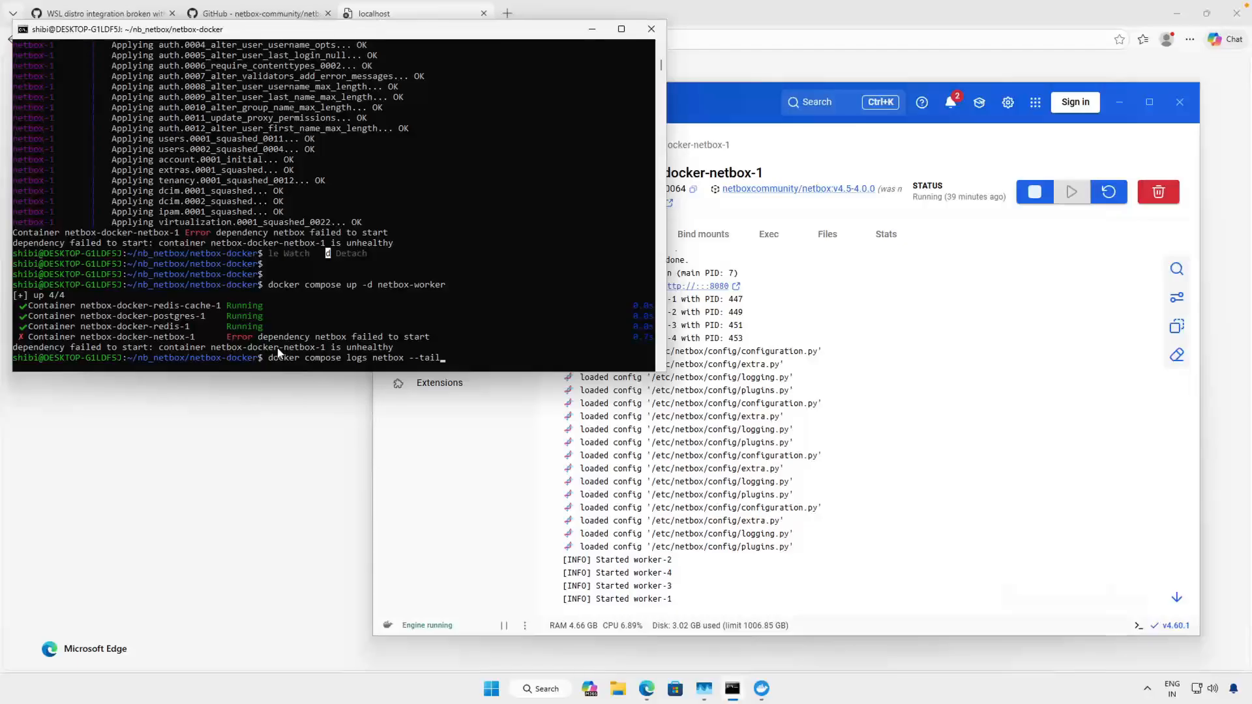
{"action": "type", "text": "--tail=100"}
{"action": "key", "text": "Return"}
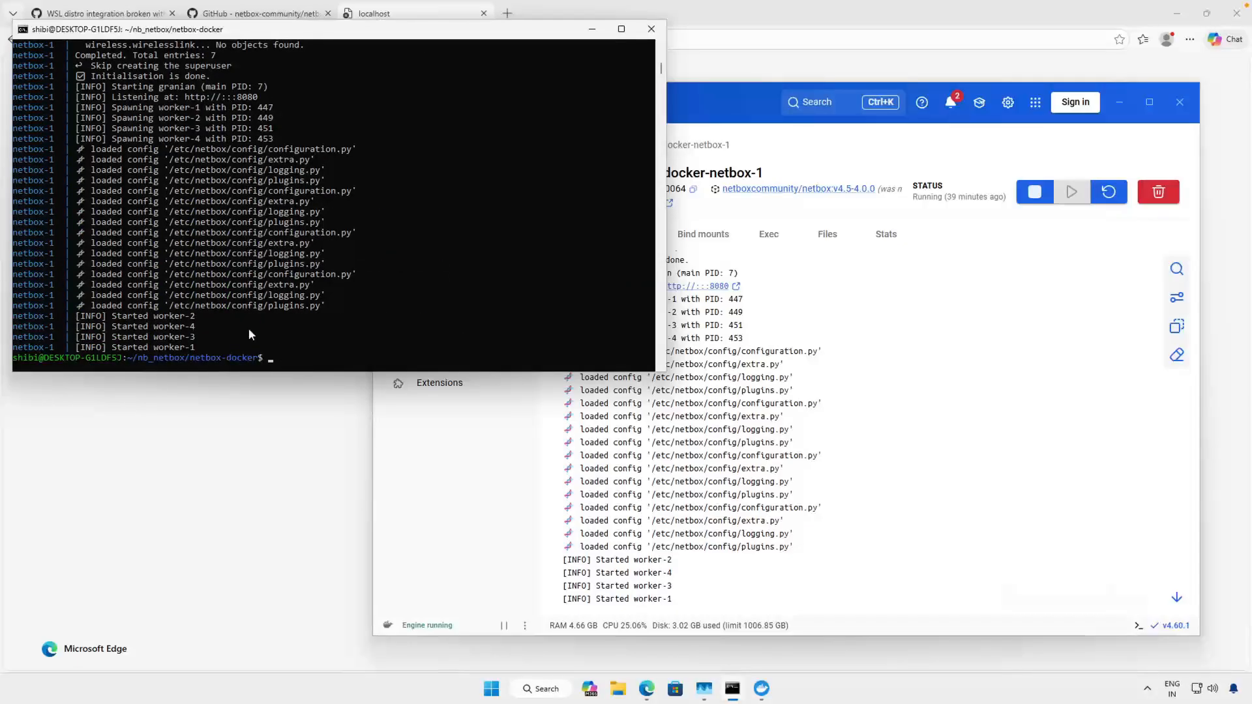
- Examine the NetBox log output in the terminal for initialisation and worker startup messages
{"action": "left_click_drag", "start_coordinate": [249, 328], "coordinate": [33, 75]}
{"action": "scroll", "coordinate": [129, 165], "scroll_direction": "up", "scroll_amount": 7}
{"action": "scroll", "coordinate": [129, 166], "scroll_direction": "up", "scroll_amount": 20}
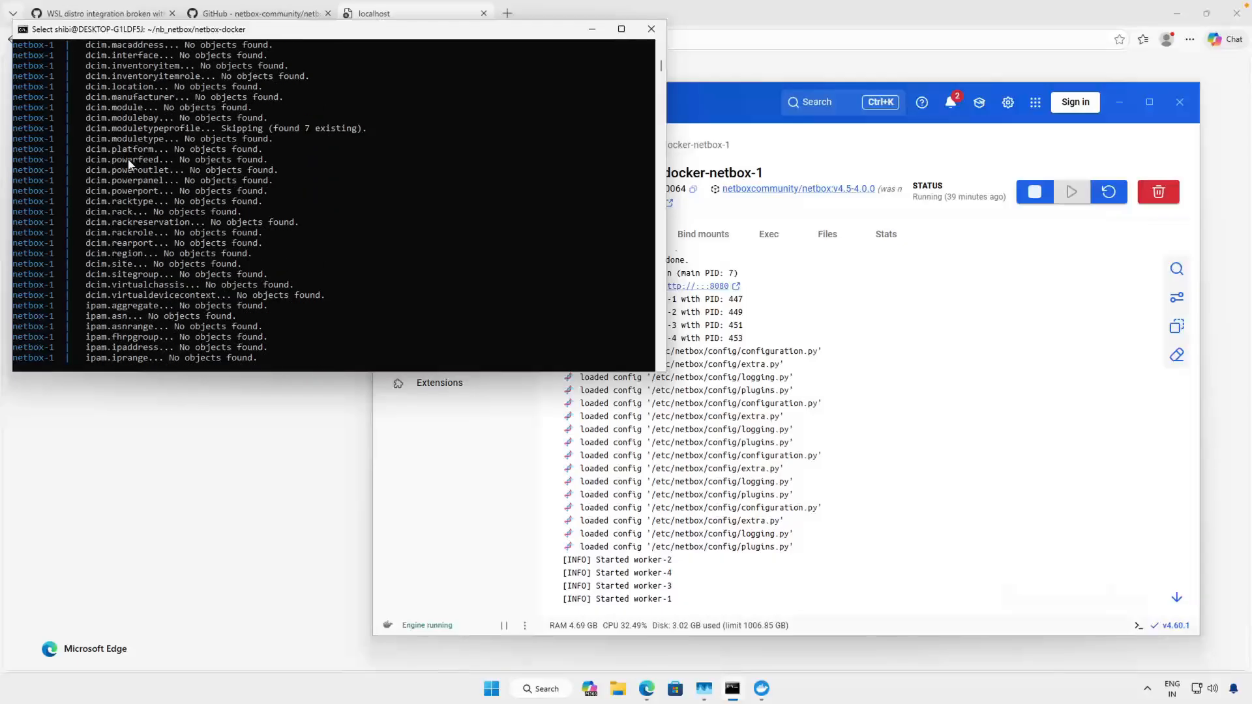
{"action": "scroll", "coordinate": [128, 158], "scroll_direction": "down", "scroll_amount": 20}
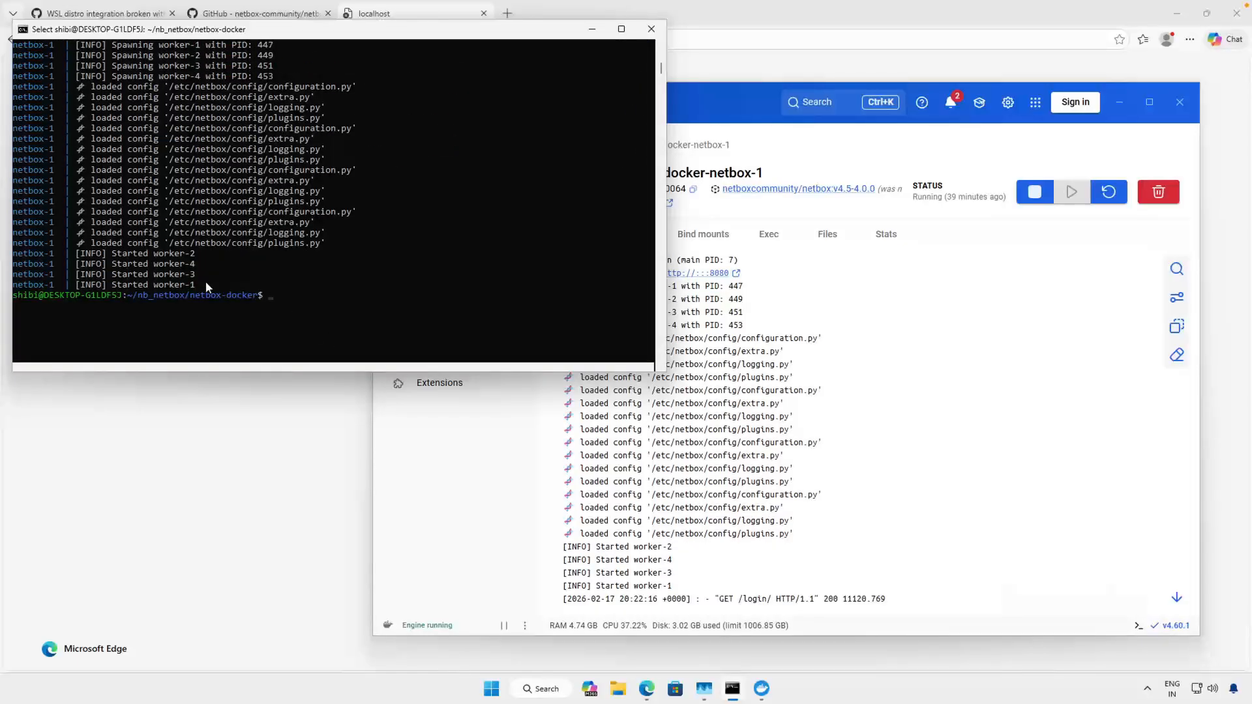
{"action": "scroll", "coordinate": [253, 191], "scroll_direction": "up", "scroll_amount": 5}
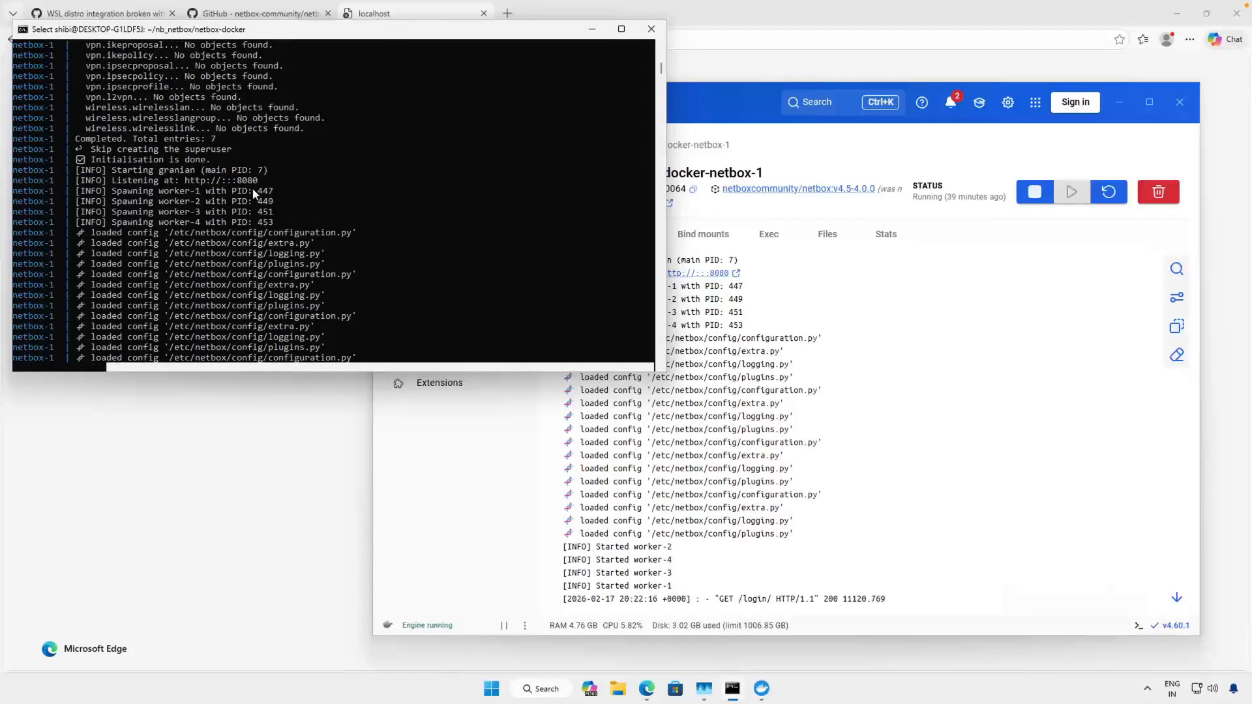
{"action": "scroll", "coordinate": [252, 188], "scroll_direction": "up", "scroll_amount": 5}
{"action": "scroll", "coordinate": [261, 196], "scroll_direction": "down", "scroll_amount": 10}
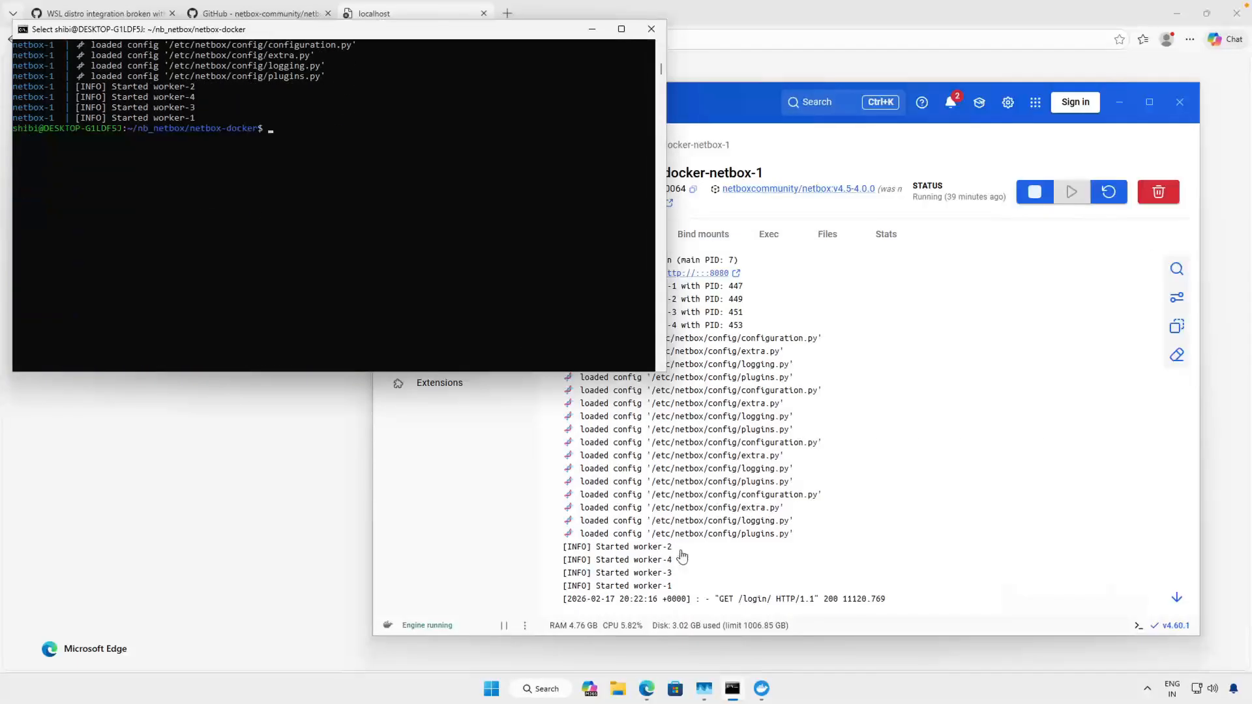
- Check the latest netbox-1 log entry in Docker Desktop, then start the stopped netbox-worker container from the containers list
{"action": "left_click", "coordinate": [888, 605]}
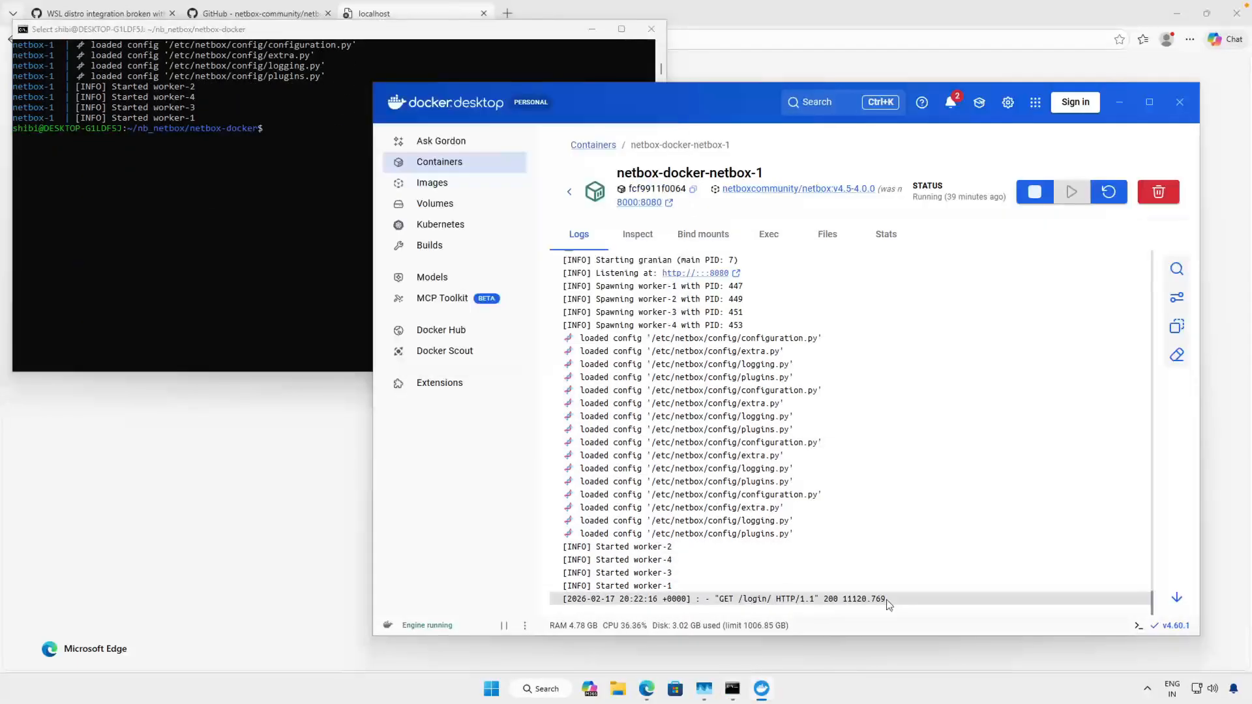
{"action": "left_click_drag", "start_coordinate": [887, 600], "coordinate": [567, 197]}
{"action": "left_click", "coordinate": [570, 194]}
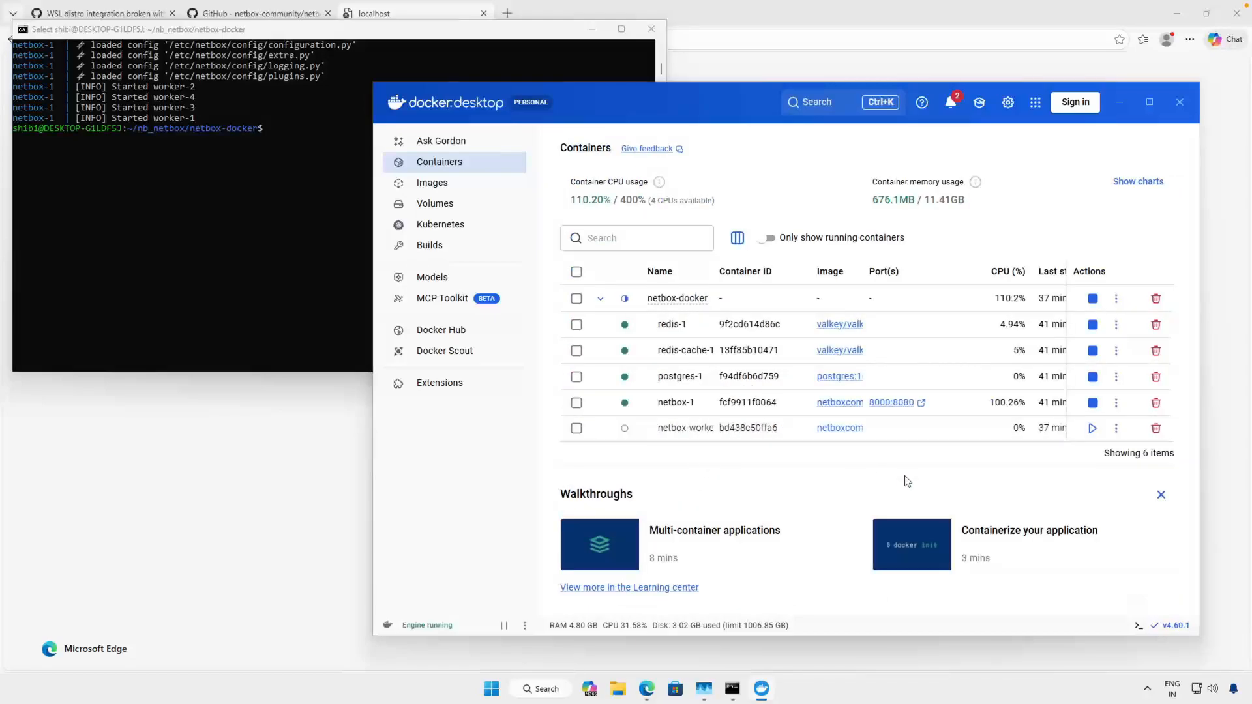
{"action": "left_click", "coordinate": [1093, 428]}
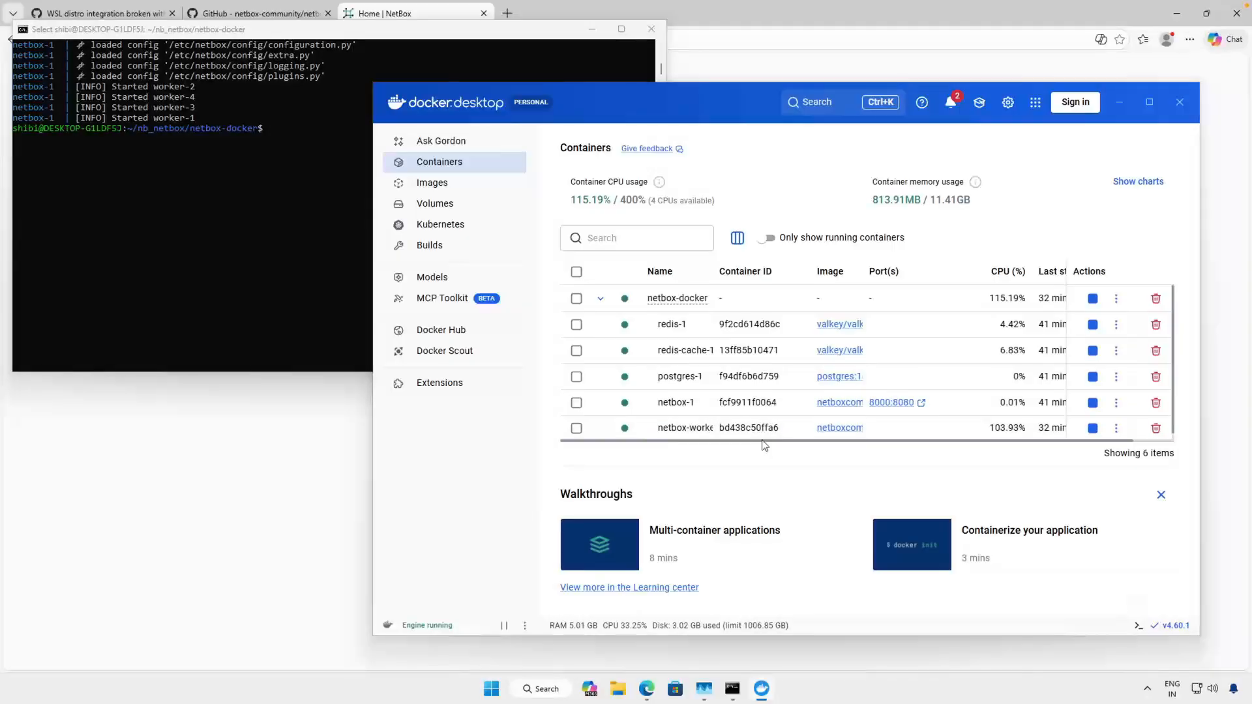
- Bring the browser to the front and check the NetBox login page at localhost:8000
{"action": "left_click", "coordinate": [309, 448]}
{"action": "left_click", "coordinate": [308, 447]}
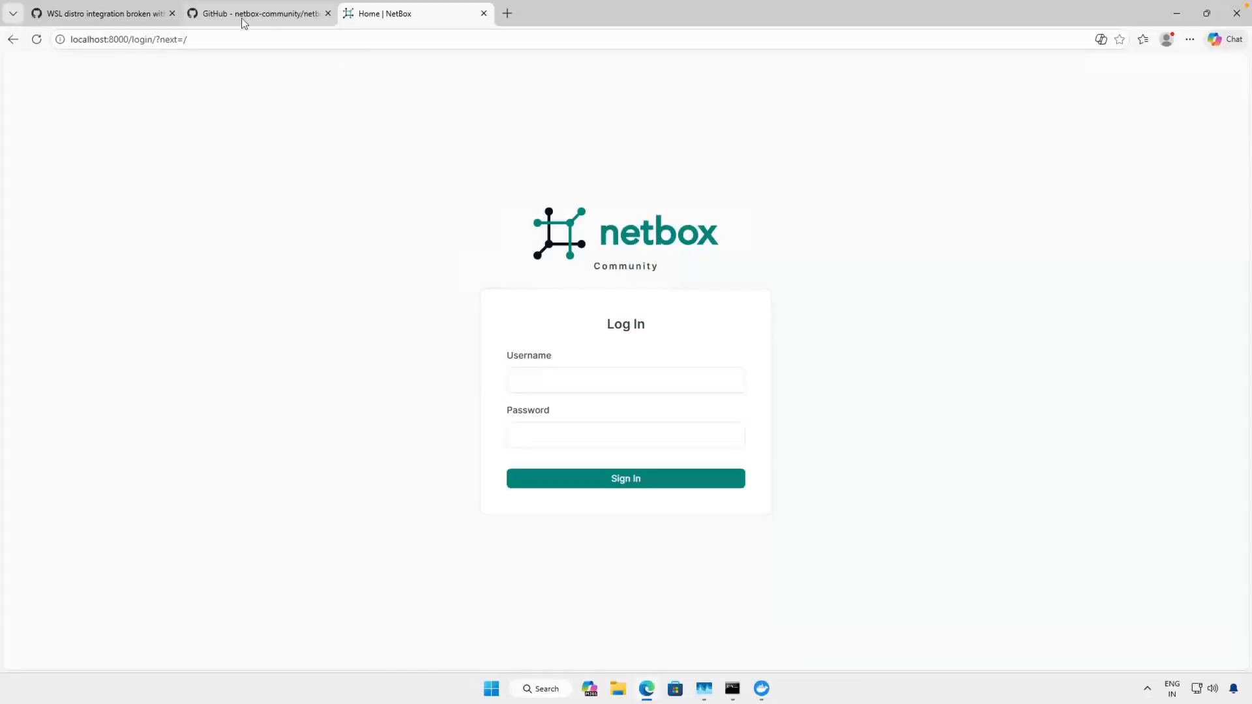
{"action": "left_click", "coordinate": [560, 372]}
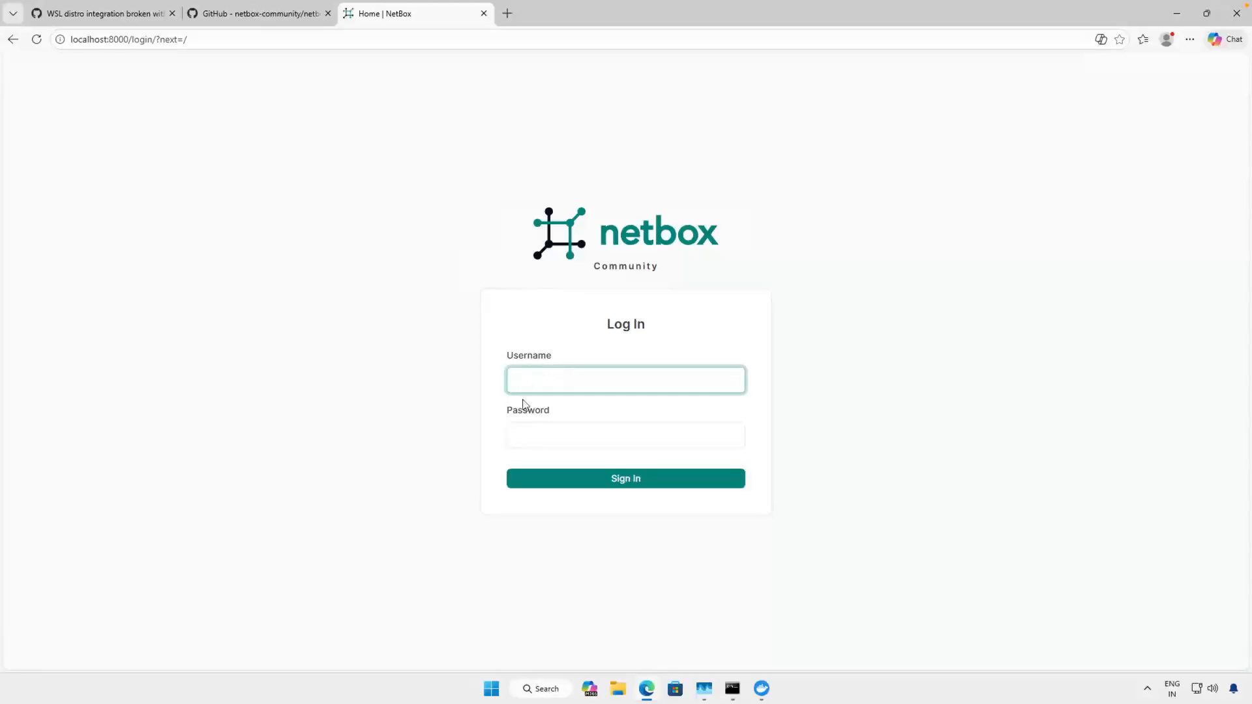
- Bring Docker Desktop back to check the netbox-docker containers' status, briefly open the postgres-1 logs, and return to the list
{"action": "left_click", "coordinate": [762, 693]}
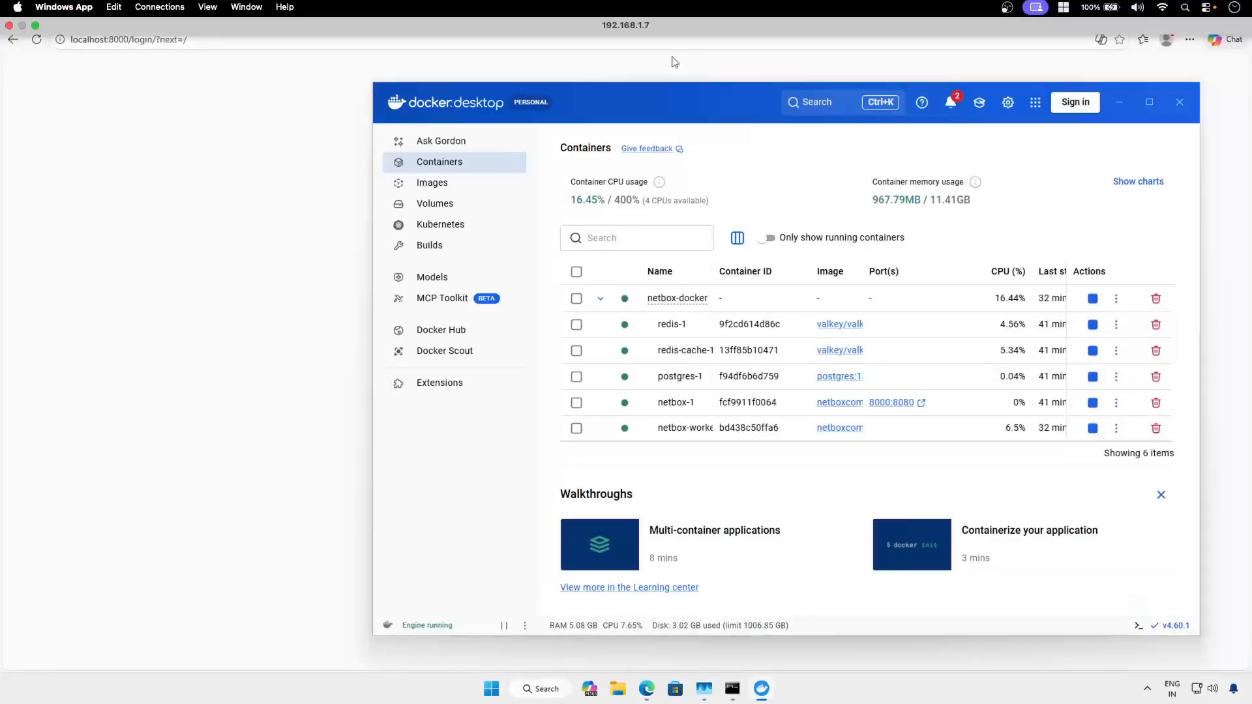
{"action": "left_click_drag", "start_coordinate": [683, 99], "coordinate": [554, 69]}
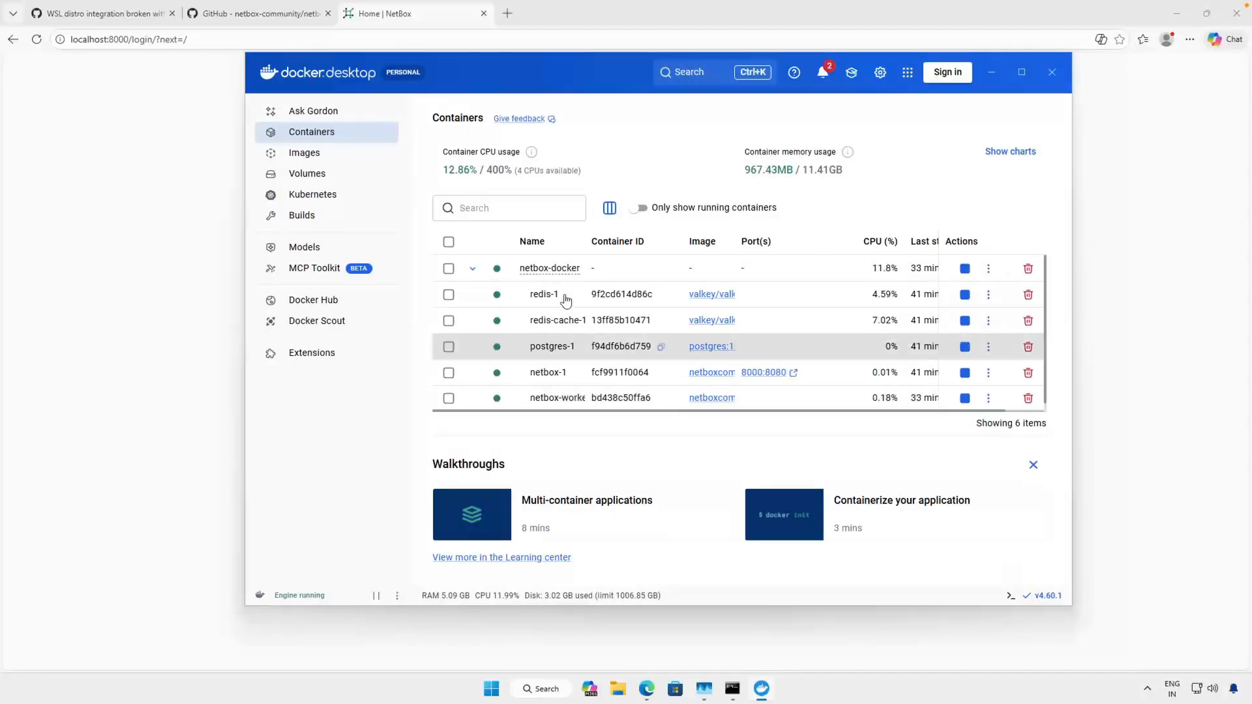
{"action": "left_click", "coordinate": [549, 353]}
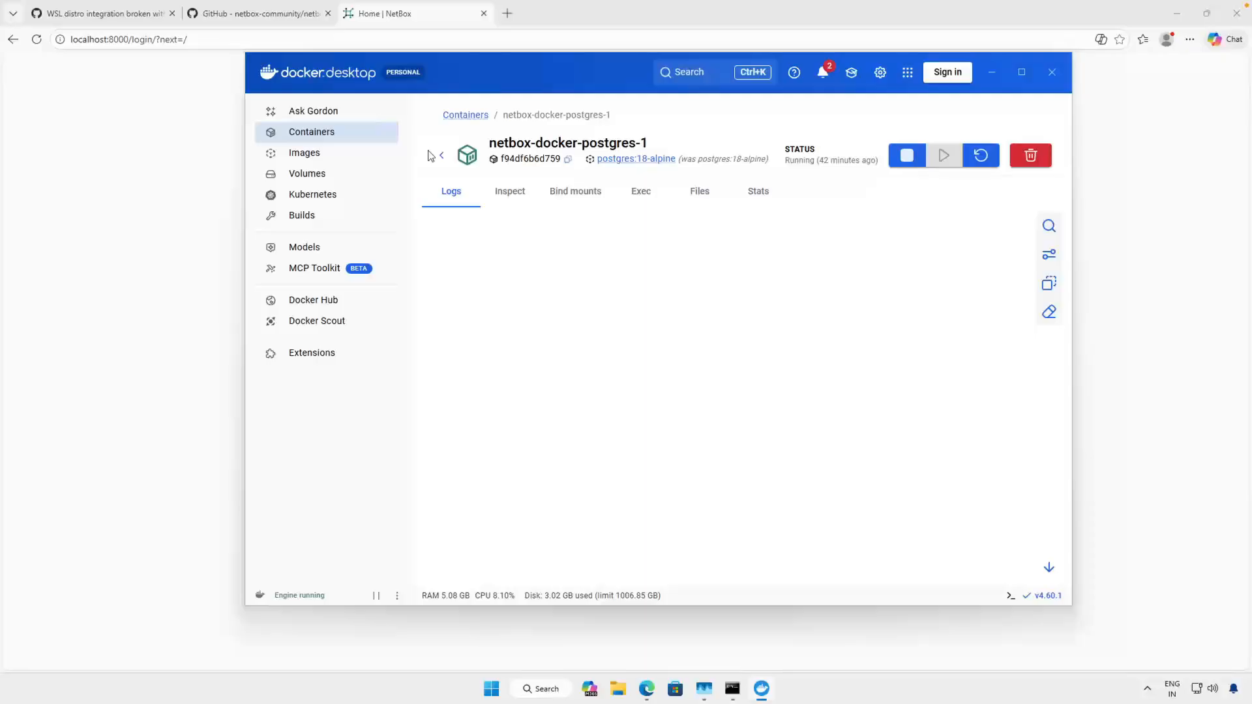
{"action": "left_click", "coordinate": [443, 157]}
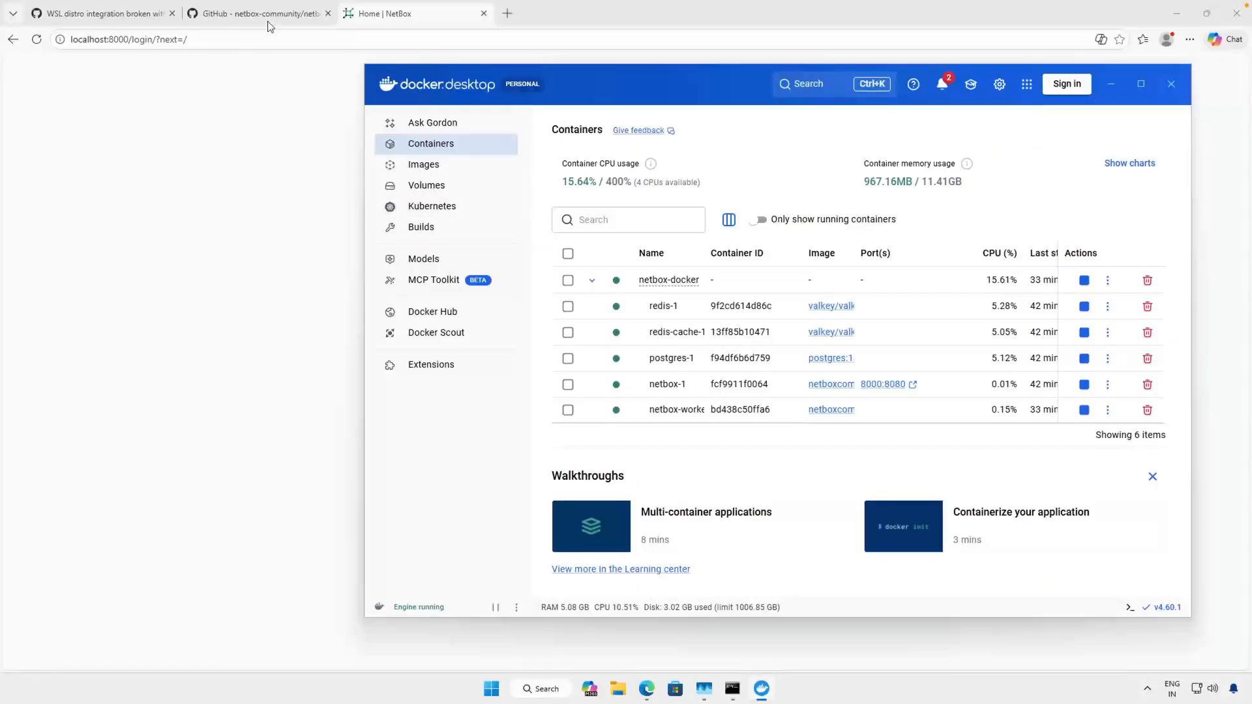
- Copy the docker compose exec netbox /opt/netbox/netbox/manage.py createsuperuser command from the netbox-docker README's Quickstart on GitHub
{"action": "left_click", "coordinate": [268, 18]}
{"action": "scroll", "coordinate": [469, 370], "scroll_direction": "down", "scroll_amount": 1}
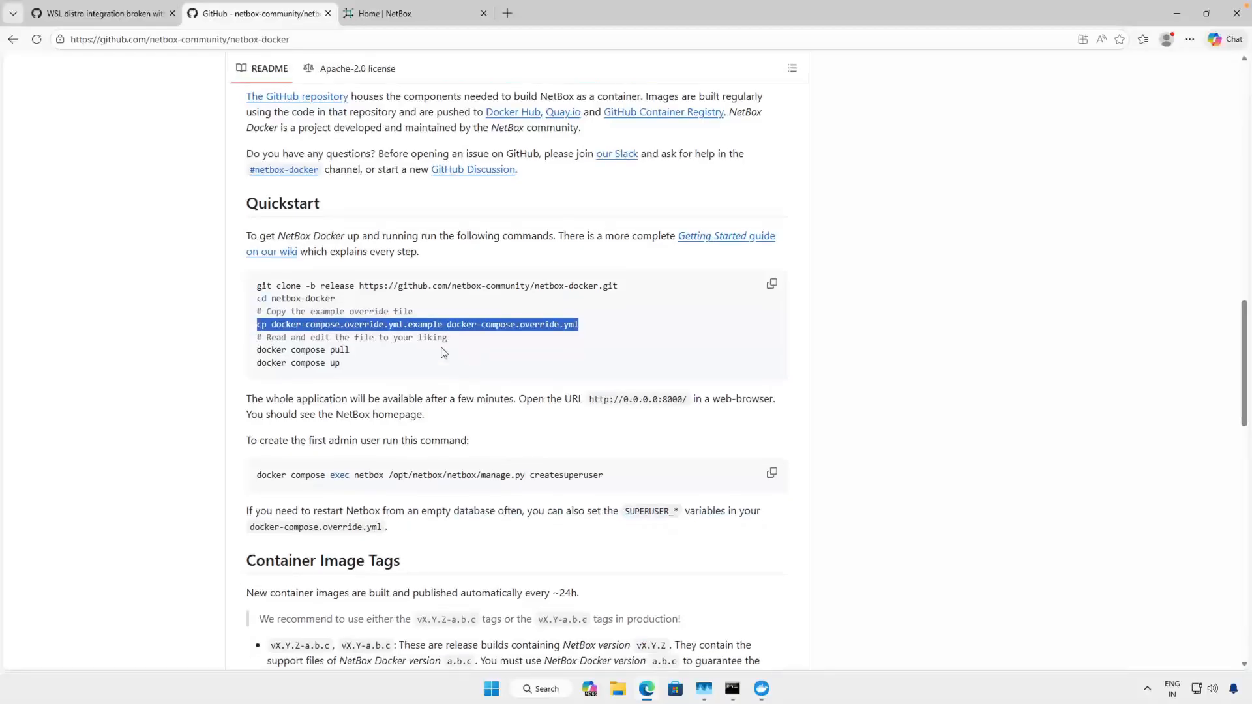
{"action": "left_click_drag", "start_coordinate": [471, 417], "coordinate": [295, 413]}
{"action": "left_click", "coordinate": [529, 421]}
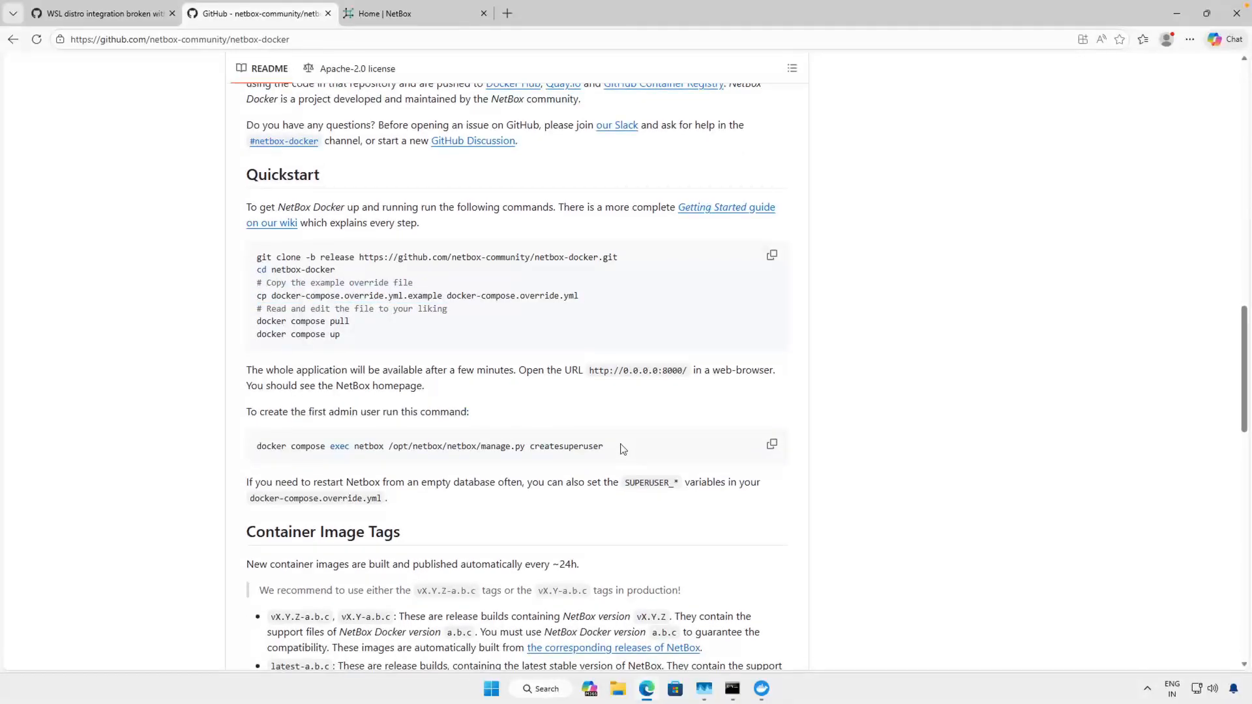
{"action": "left_click_drag", "start_coordinate": [621, 448], "coordinate": [248, 447]}
{"action": "key", "text": "super+c"}
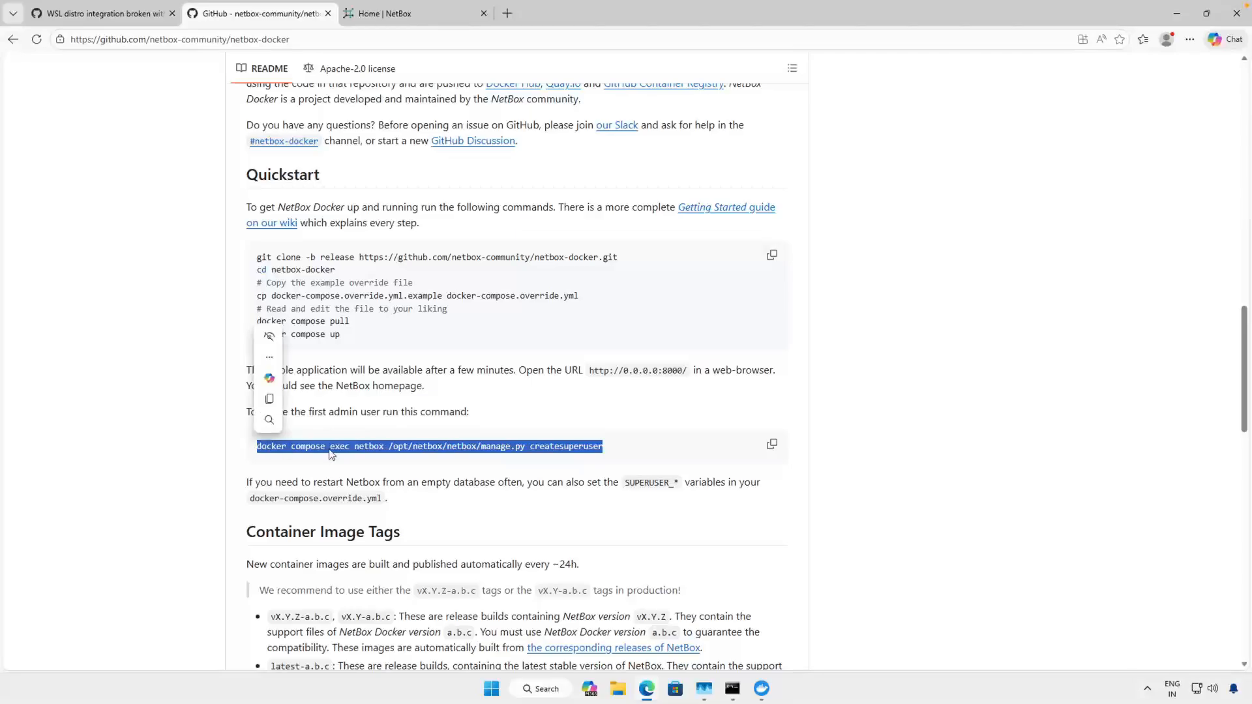
{"action": "left_click", "coordinate": [268, 402]}
- In the WSL Ubuntu terminal, run docker compose exec netbox /opt/netbox/netbox/manage.py createsuperuser and set the username to admin
{"action": "mouse_move", "coordinate": [733, 678]}
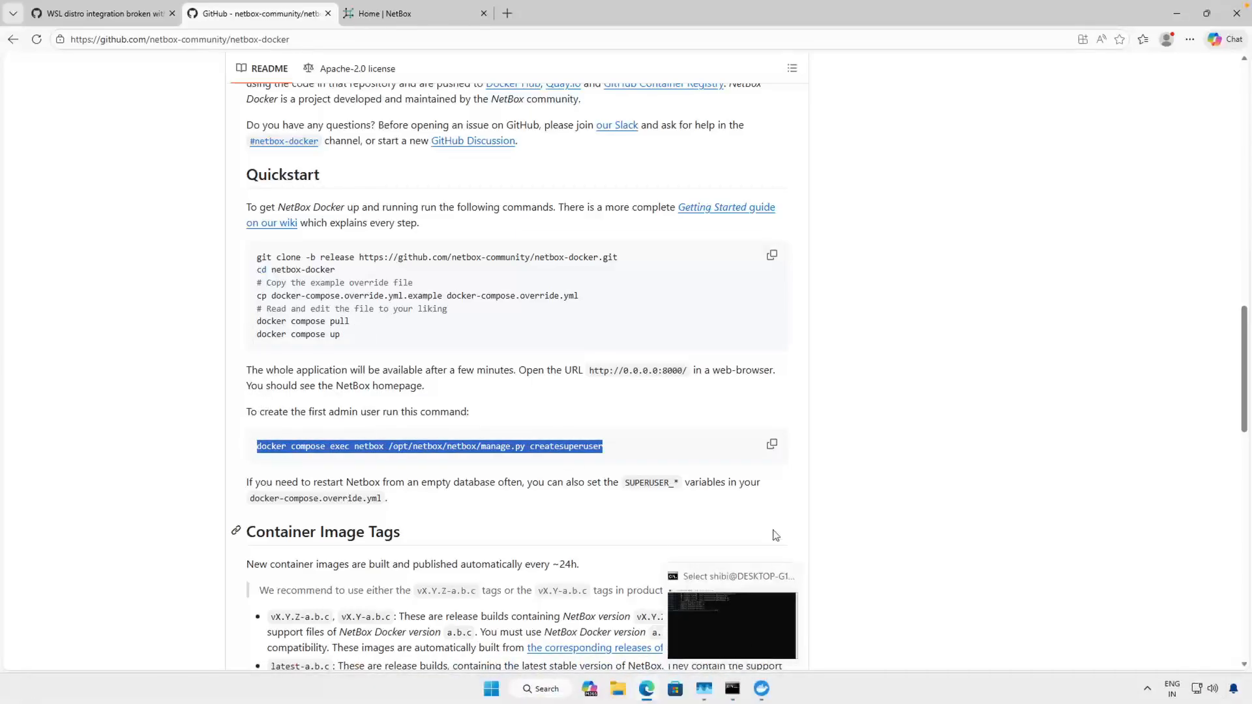
{"action": "left_click", "coordinate": [732, 625]}
{"action": "right_click", "coordinate": [400, 327]}
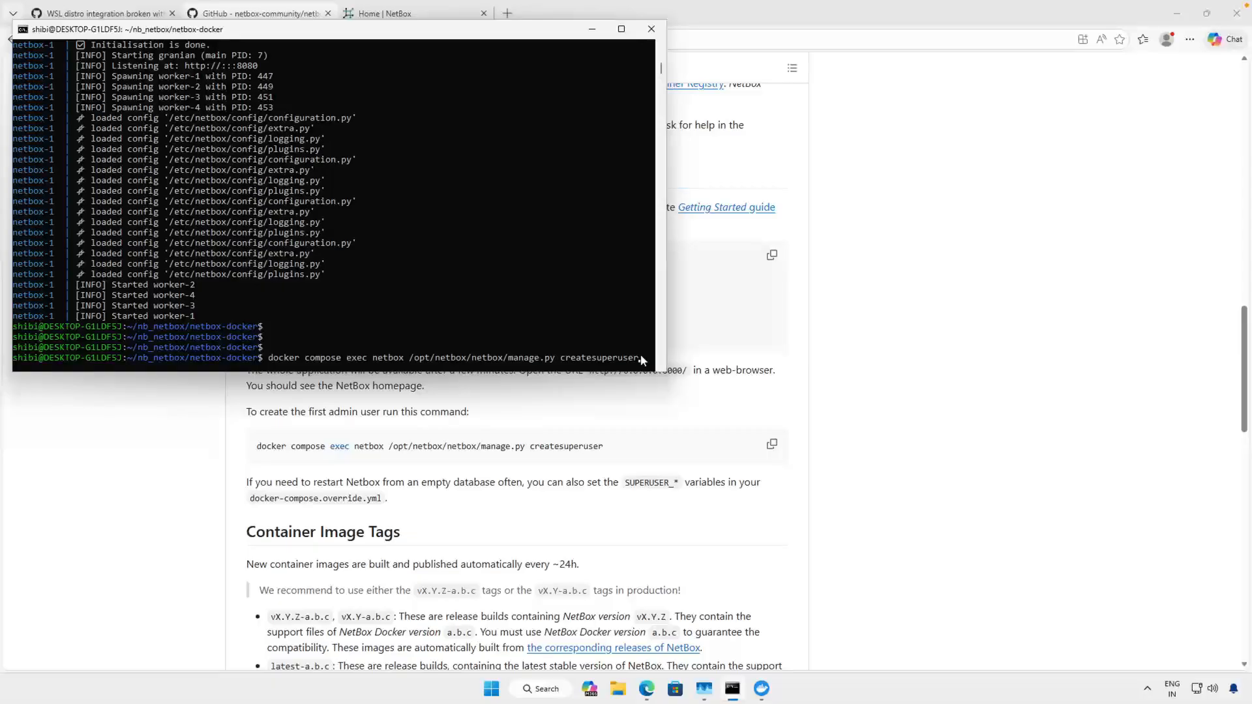
{"action": "key", "text": "Return"}
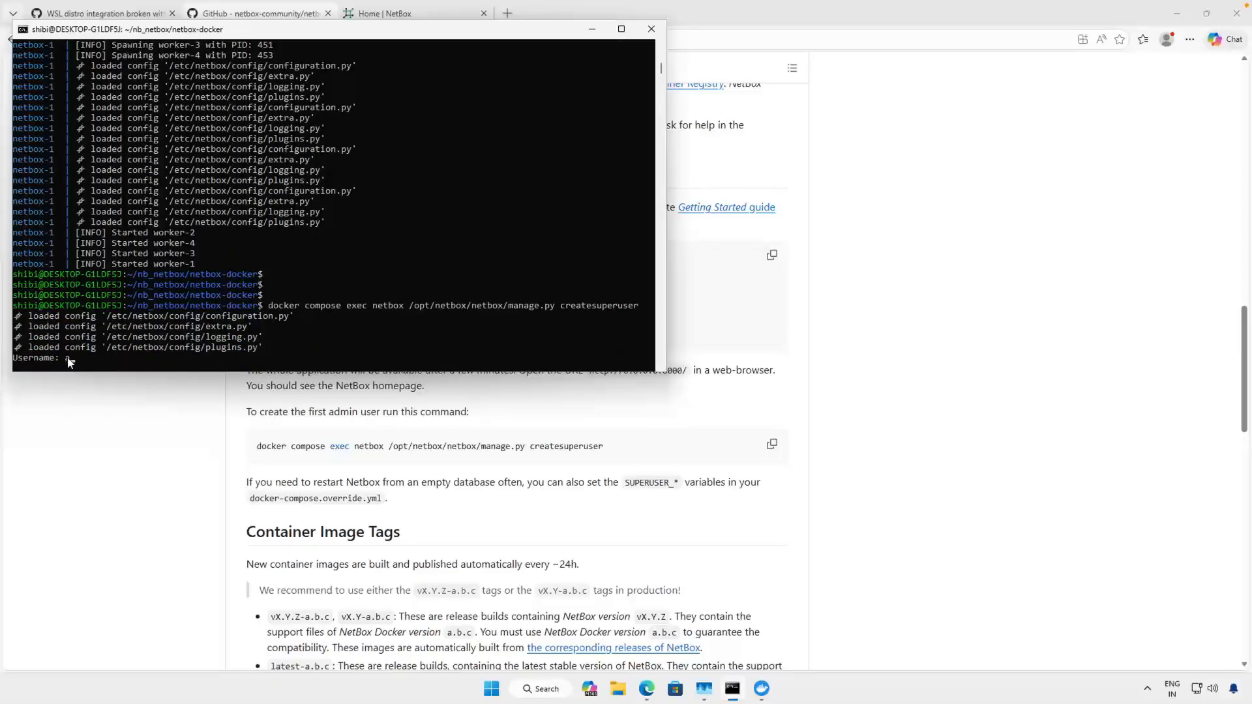
{"action": "type", "text": "admin"}
{"action": "key", "text": "Return"}
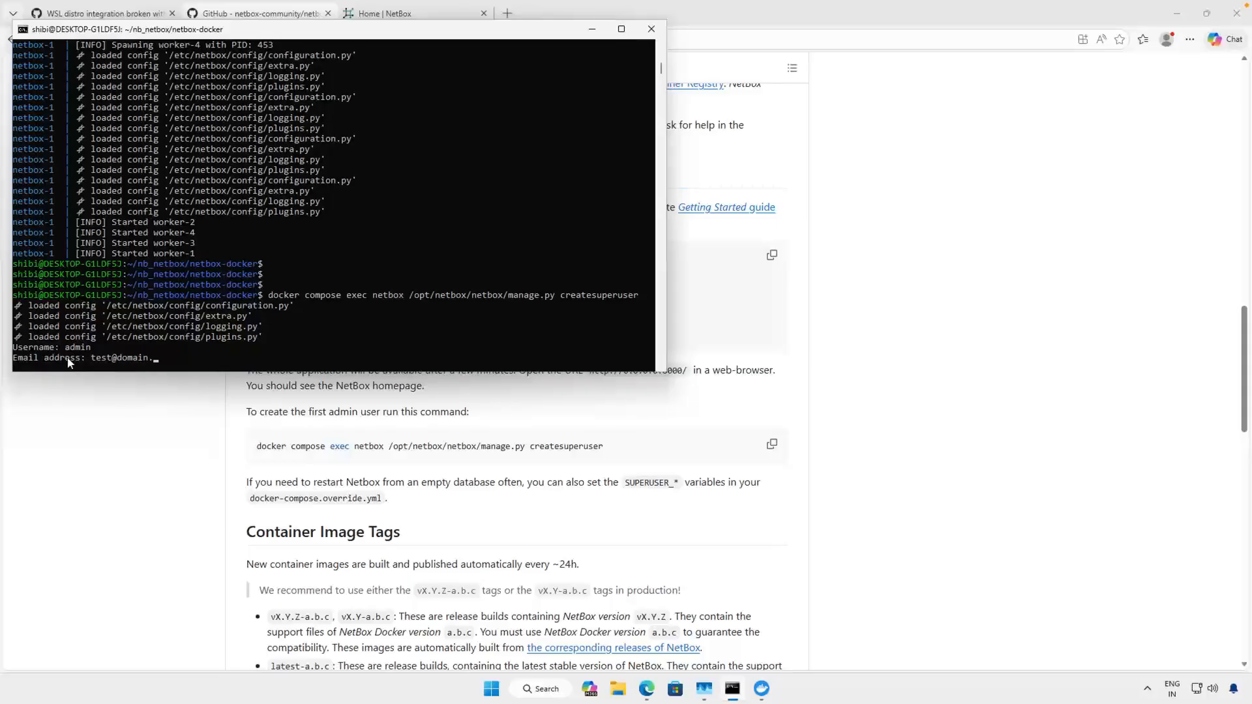
- Enter the superuser's email address, enter and repeat the account password, and answer y to bypass password validation
{"action": "left_click", "coordinate": [178, 364]}
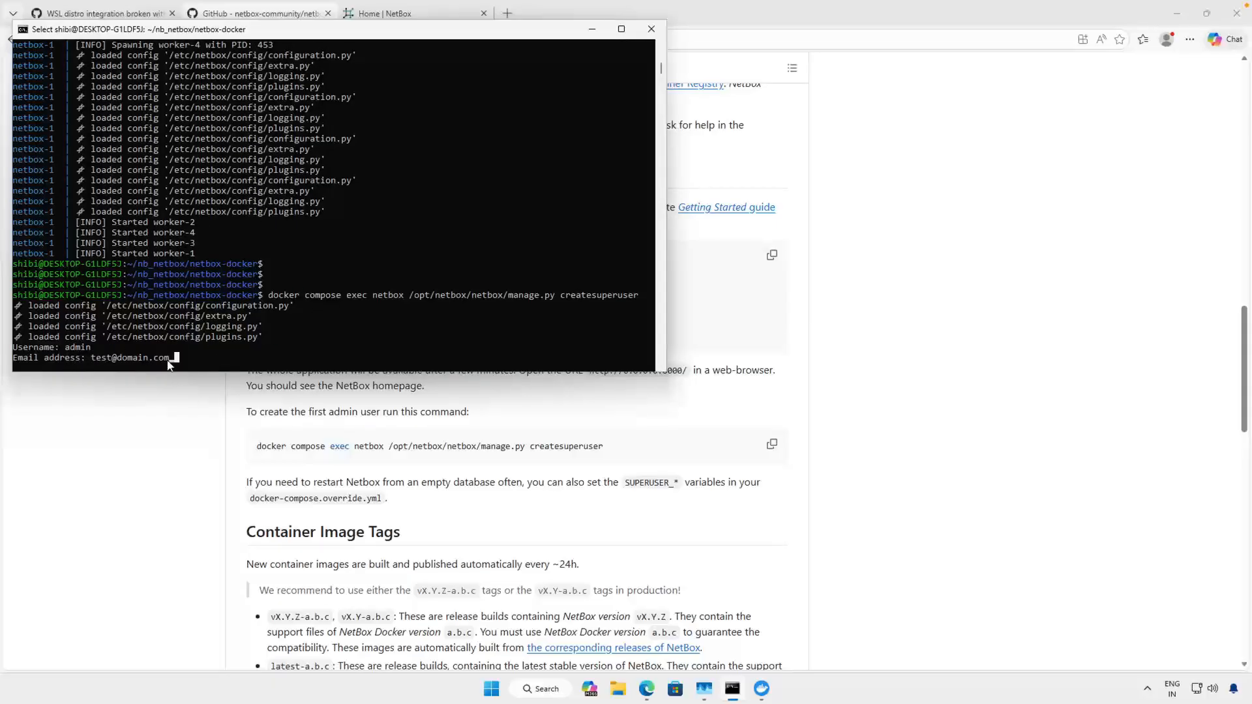
{"action": "key", "text": "Return"}
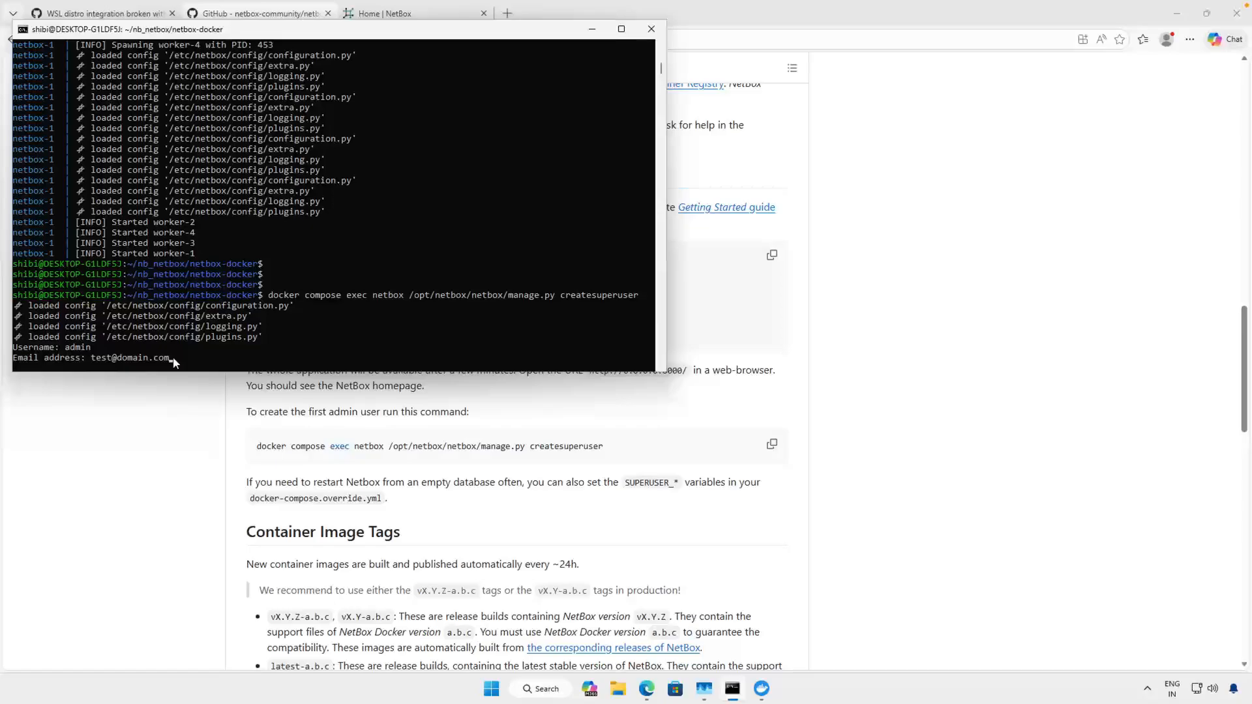
{"action": "key", "text": "Return"}
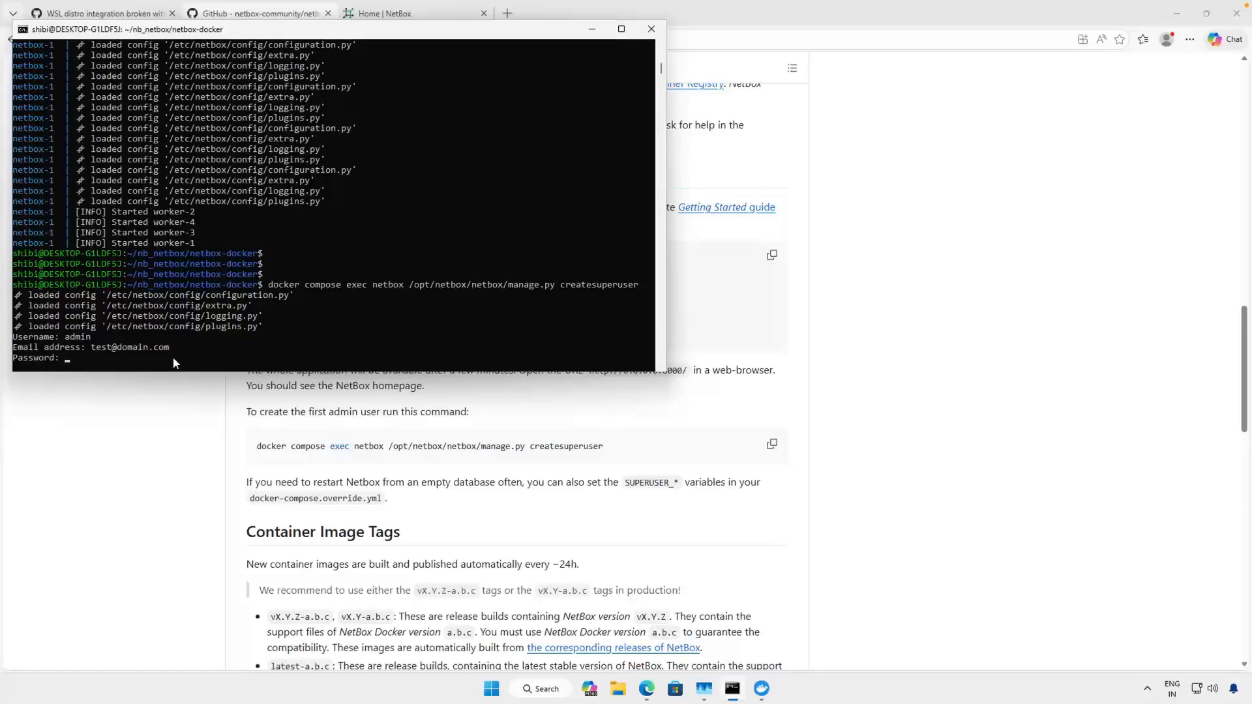
{"action": "key", "text": "Return"}
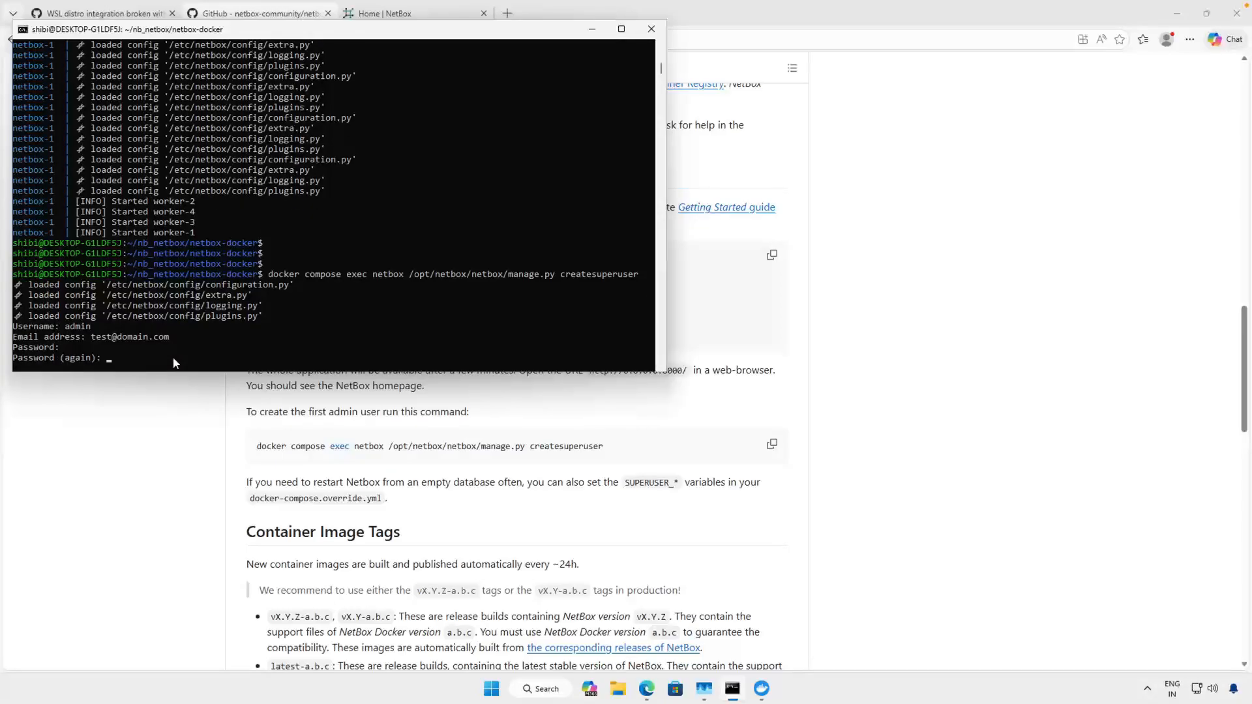
{"action": "key", "text": "Return"}
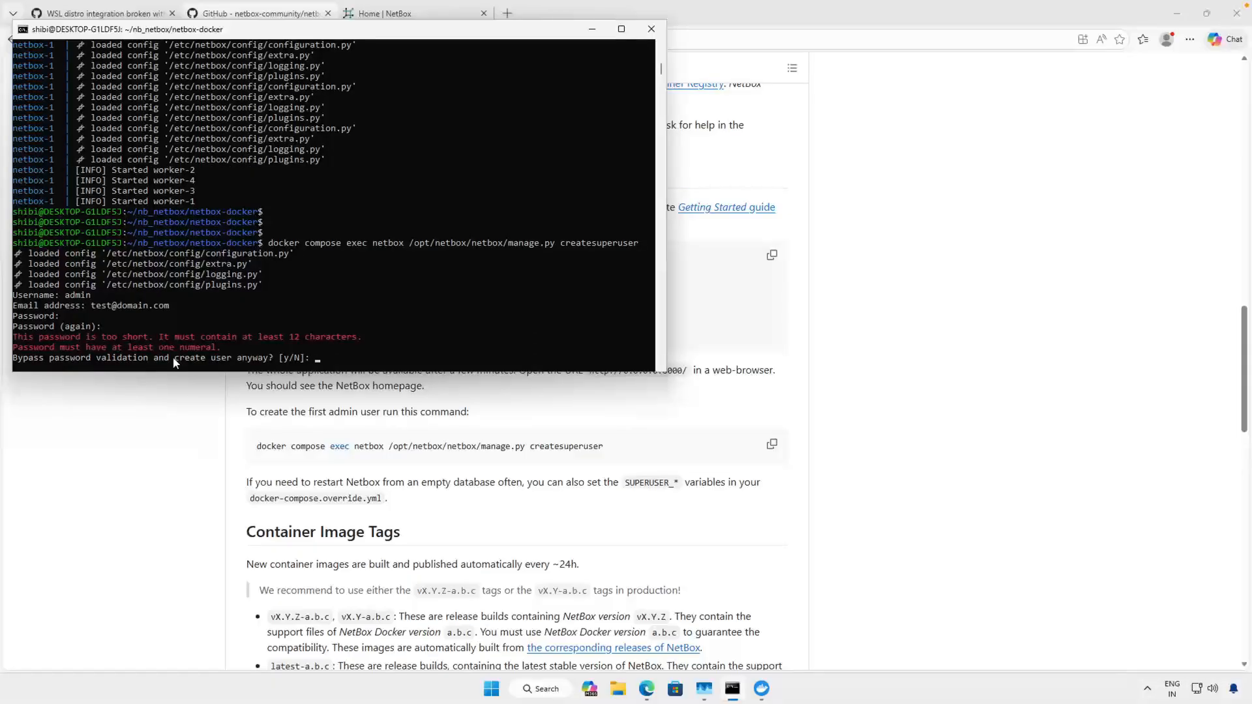
{"action": "key", "text": "Return"}
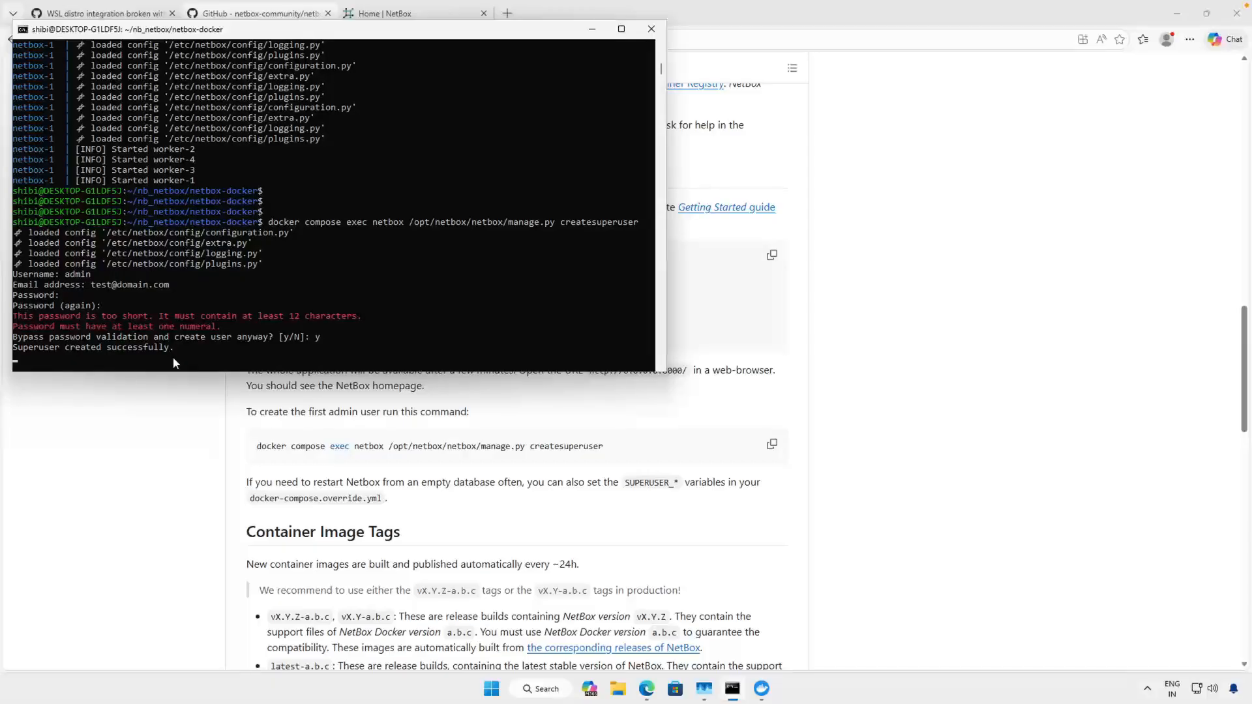
- Sign in to NetBox at localhost:8000 as admin with the account password, and dismiss the browser's offer to save it
{"action": "left_click", "coordinate": [405, 15]}
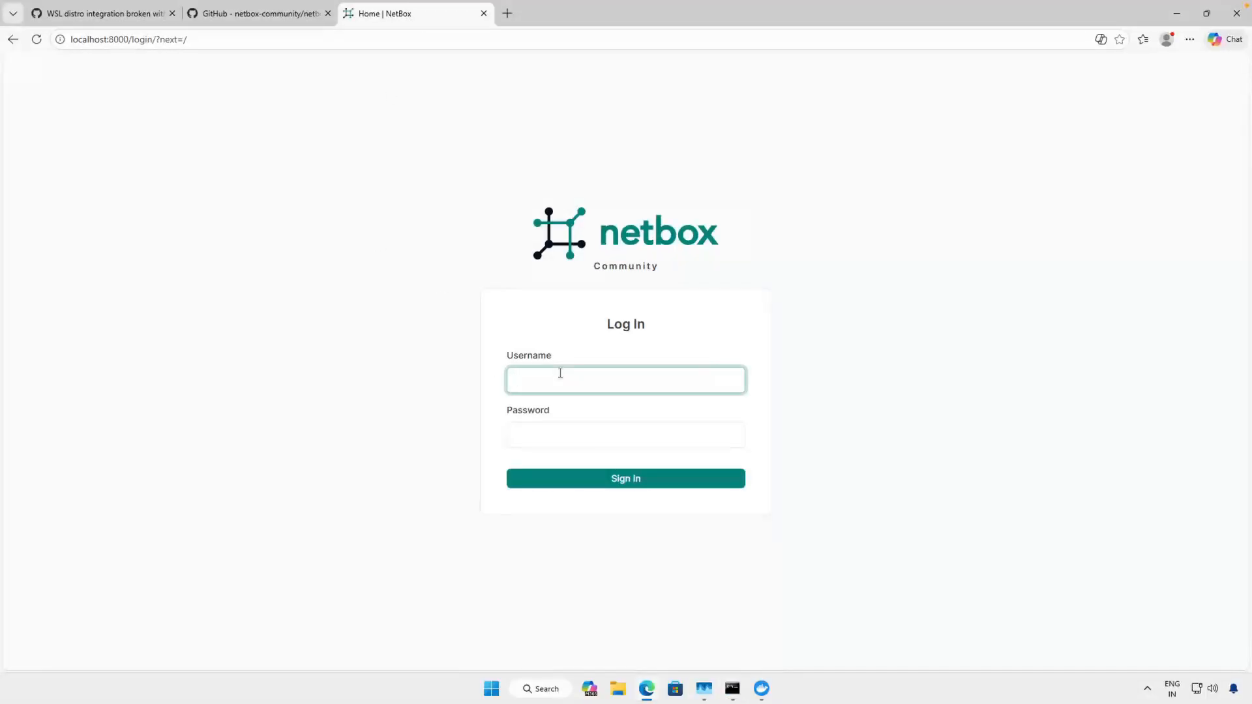
{"action": "key", "text": "Tab"}
{"action": "type", "text": "a"}
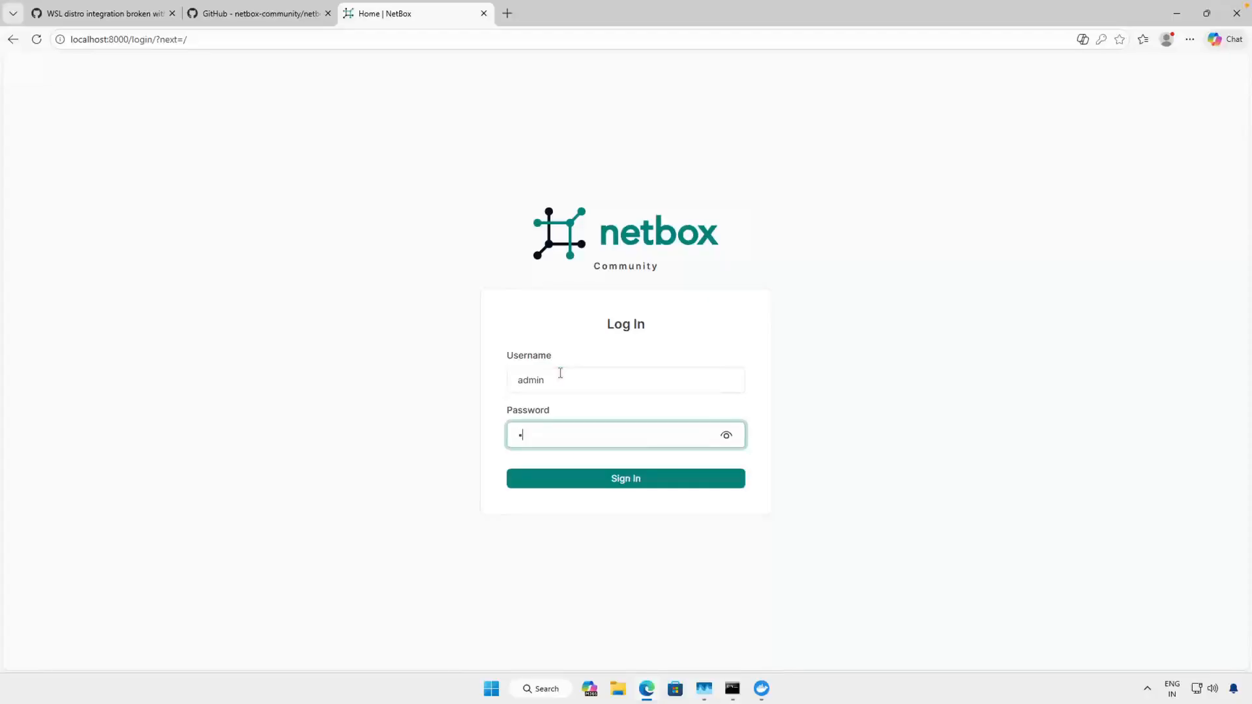
{"action": "key", "text": "Return"}
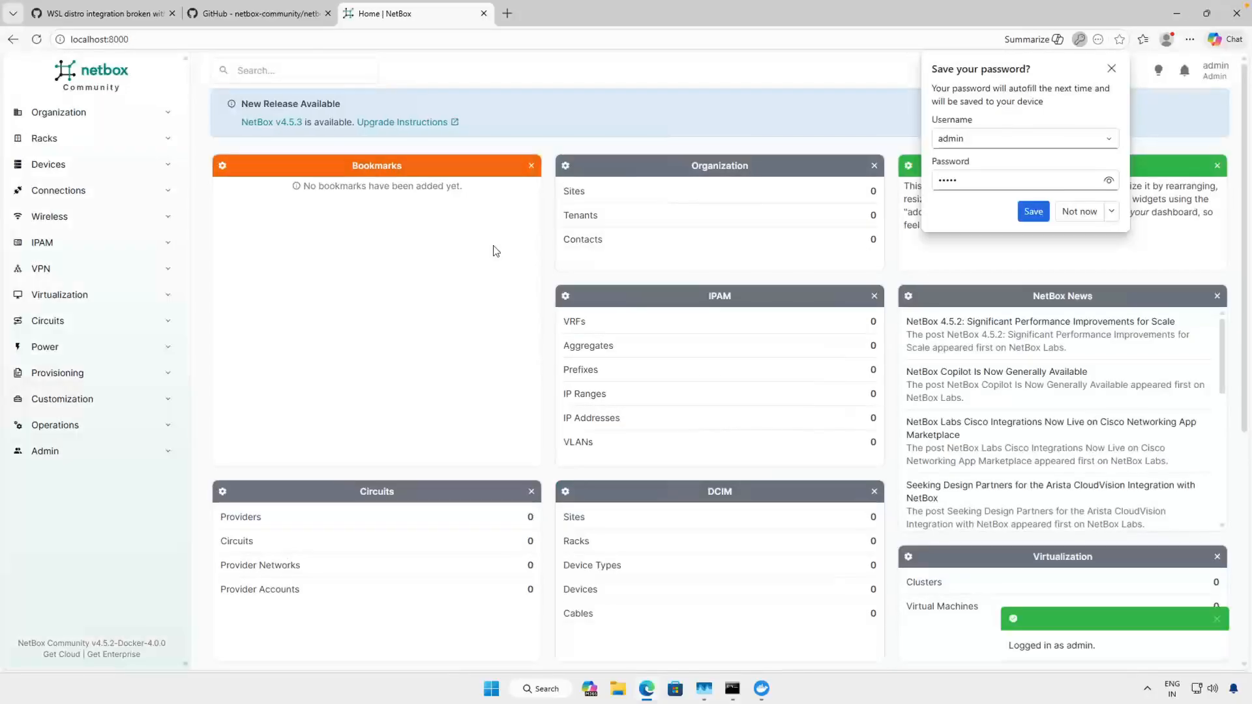
{"action": "left_click", "coordinate": [1112, 69]}
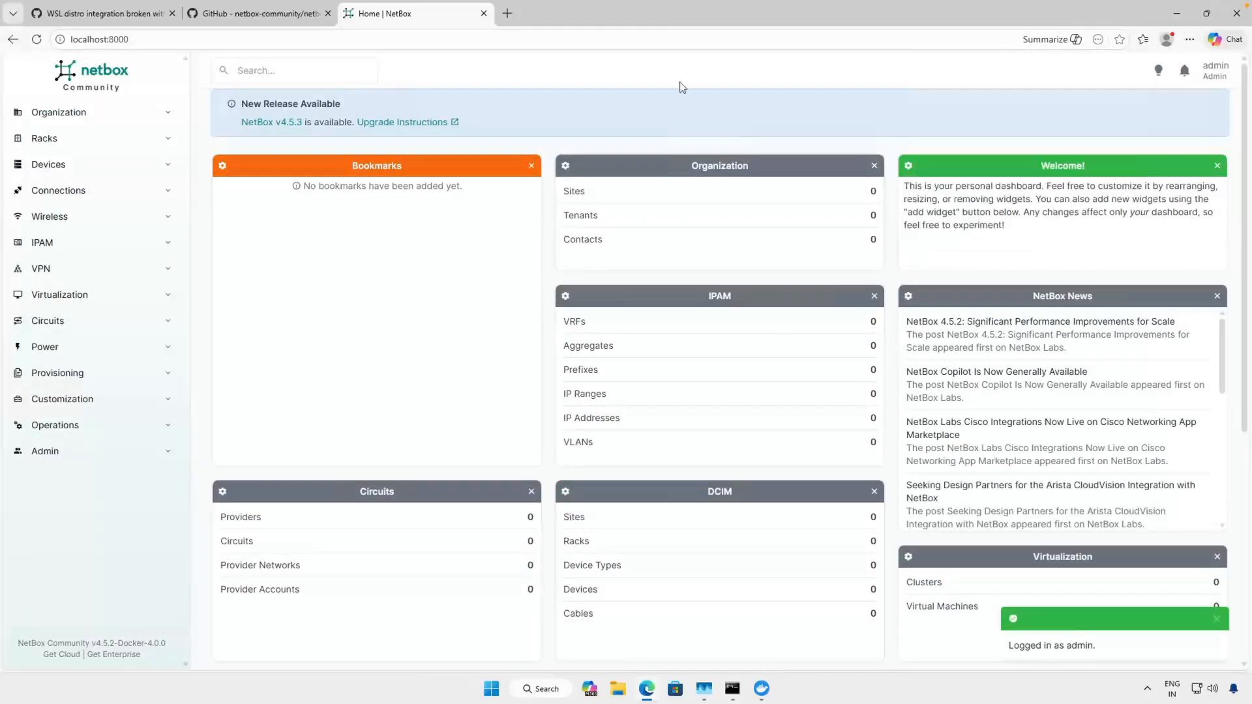
- Expand NetBox's Devices section and open its first entry
{"action": "left_click", "coordinate": [63, 167]}
{"action": "left_click", "coordinate": [38, 210]}
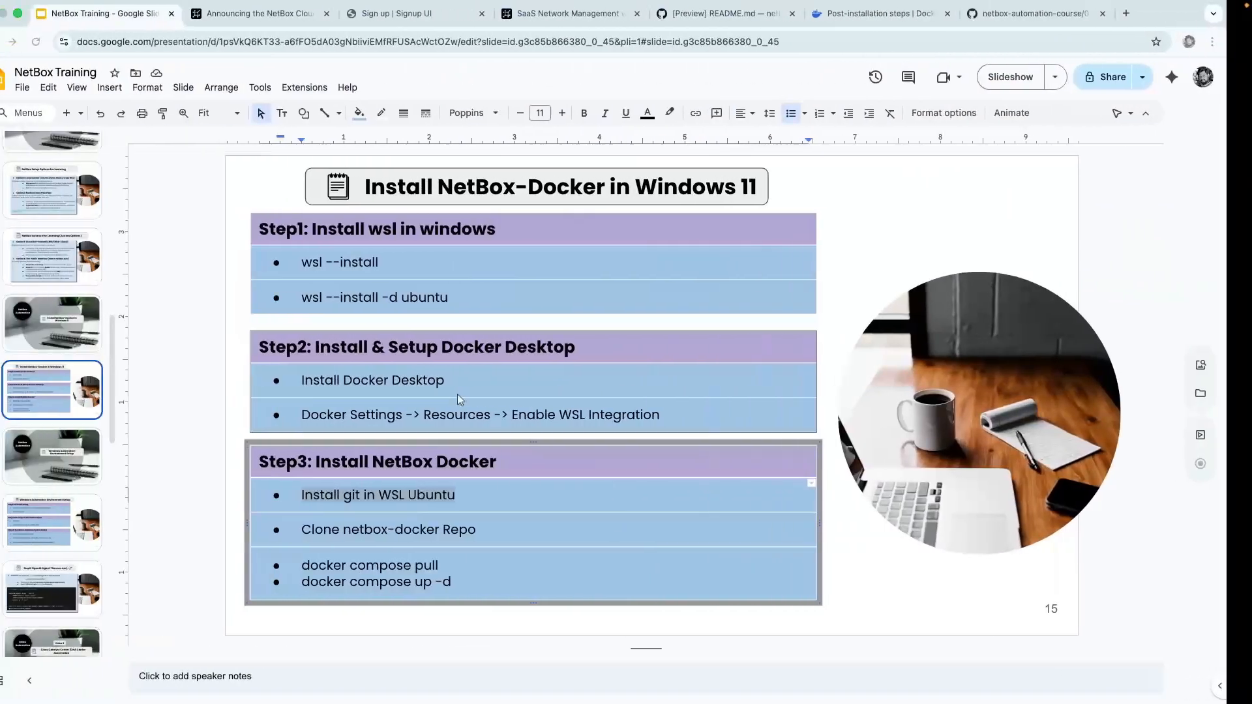
- In the NetBox Training presentation in Google Slides, go to slide 17, Windows Automation Environment Setup
{"action": "left_click", "coordinate": [69, 460]}
{"action": "left_click", "coordinate": [69, 515]}
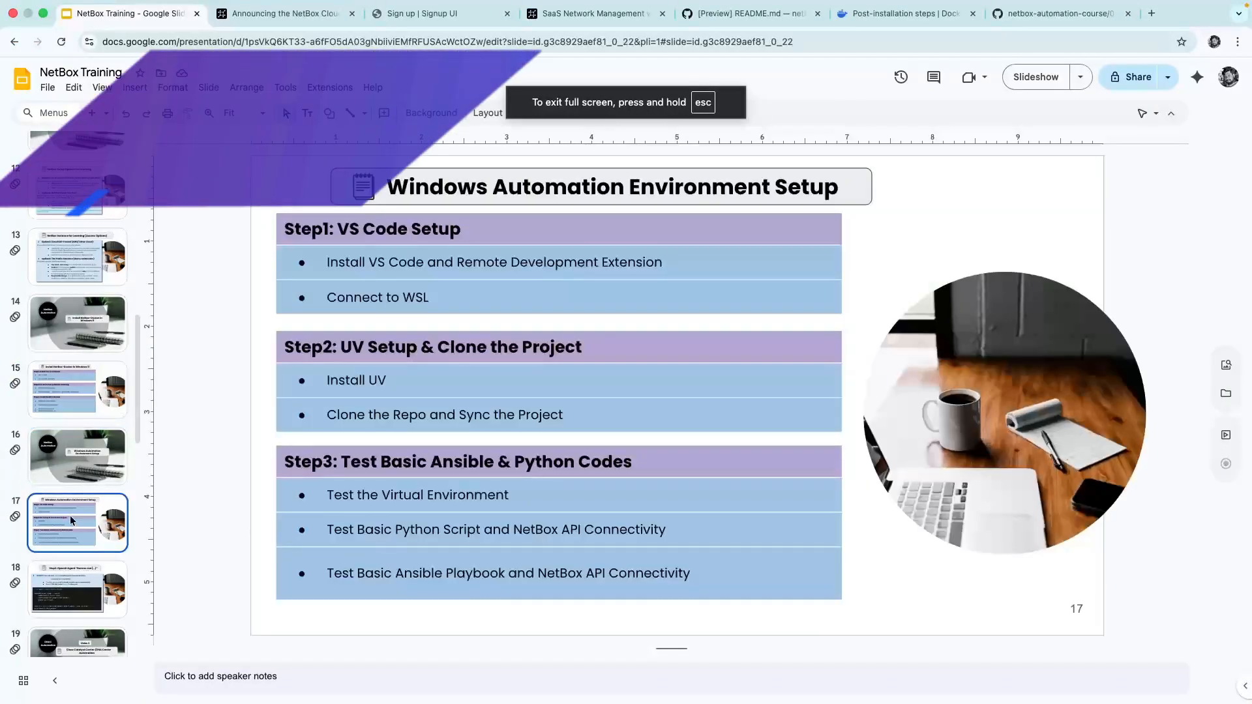